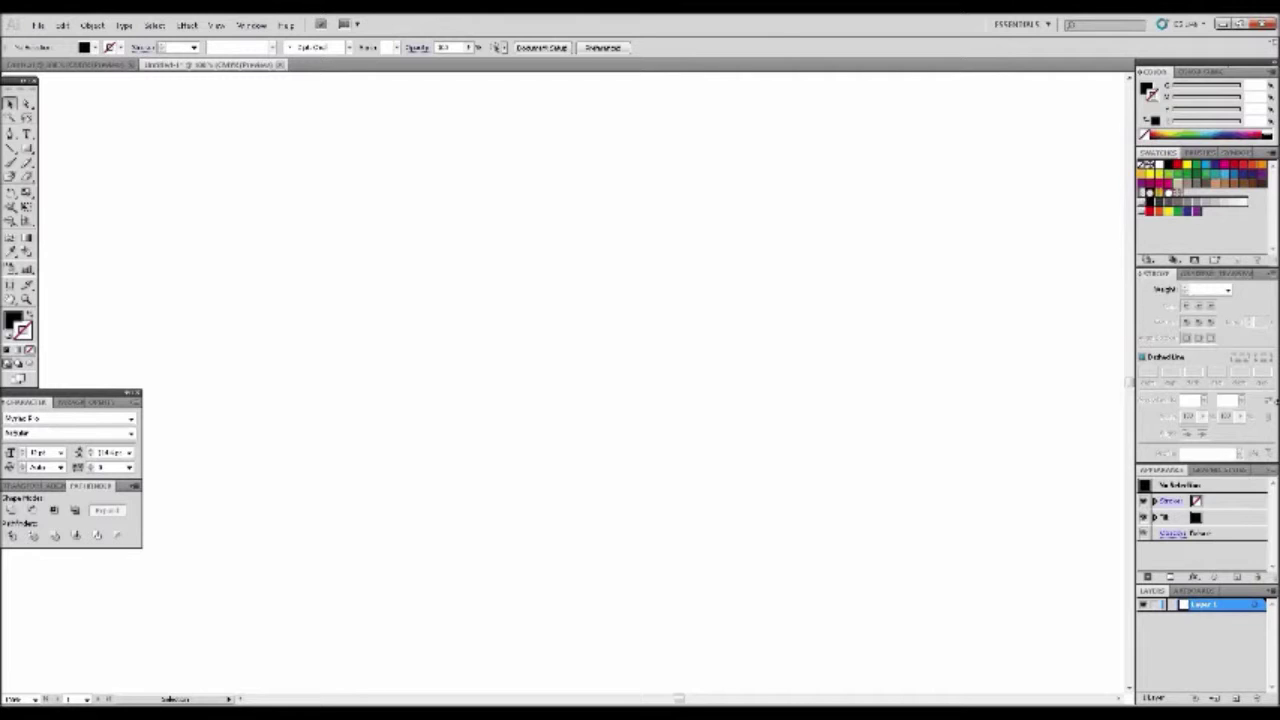
# Examine the three groups of font samples in the other open document: serif, sans-serif and script.
pyautogui.click(65, 64)
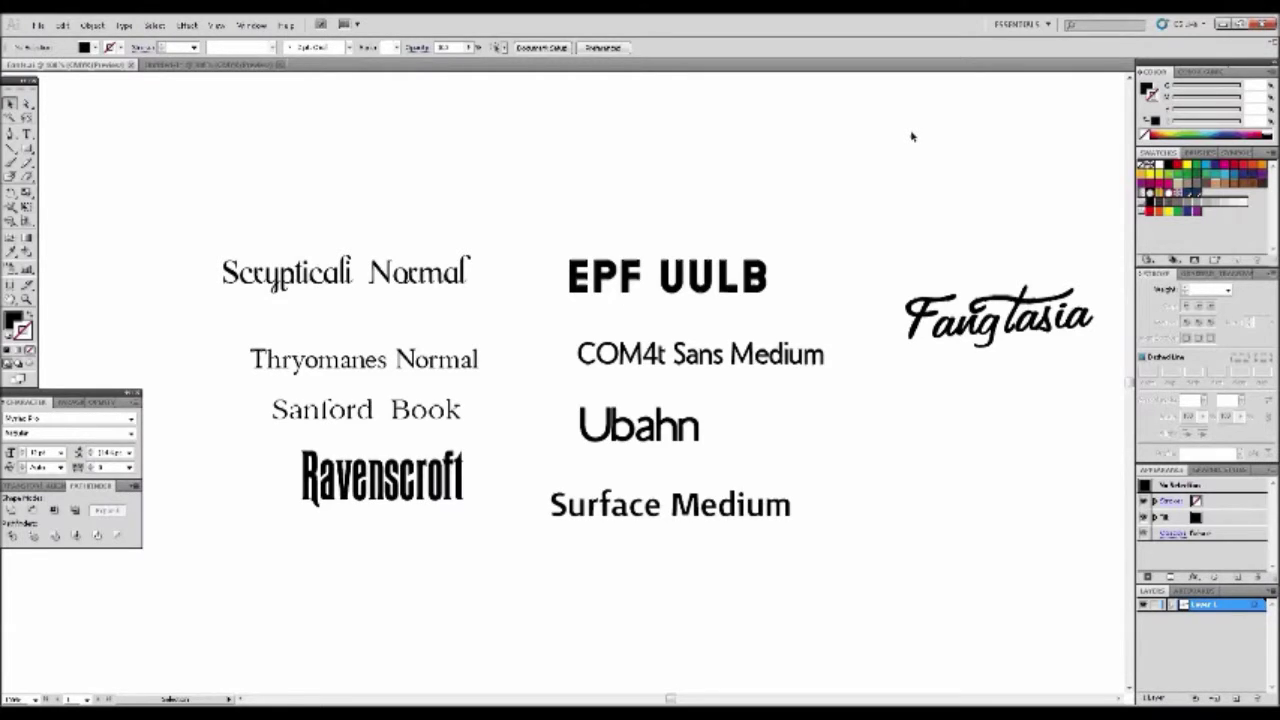
pyautogui.moveTo(309, 124); pyautogui.dragTo(383, 578)
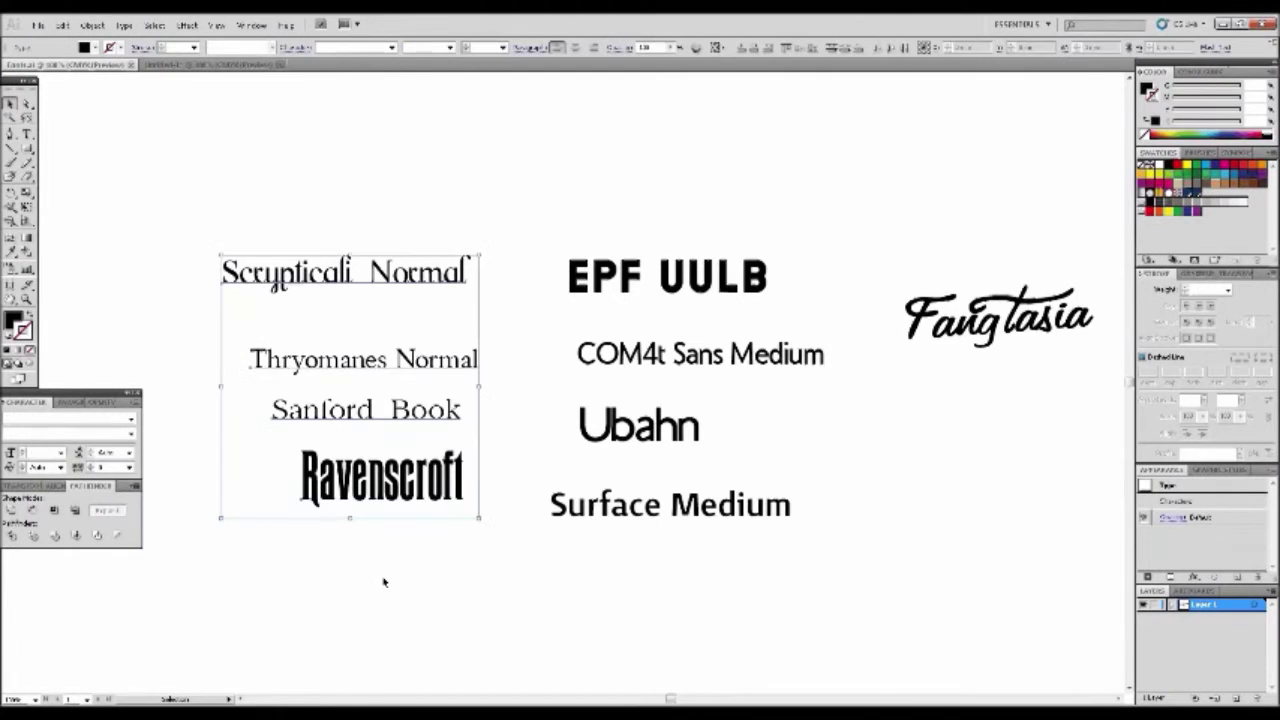
pyautogui.moveTo(580, 158); pyautogui.dragTo(823, 537)
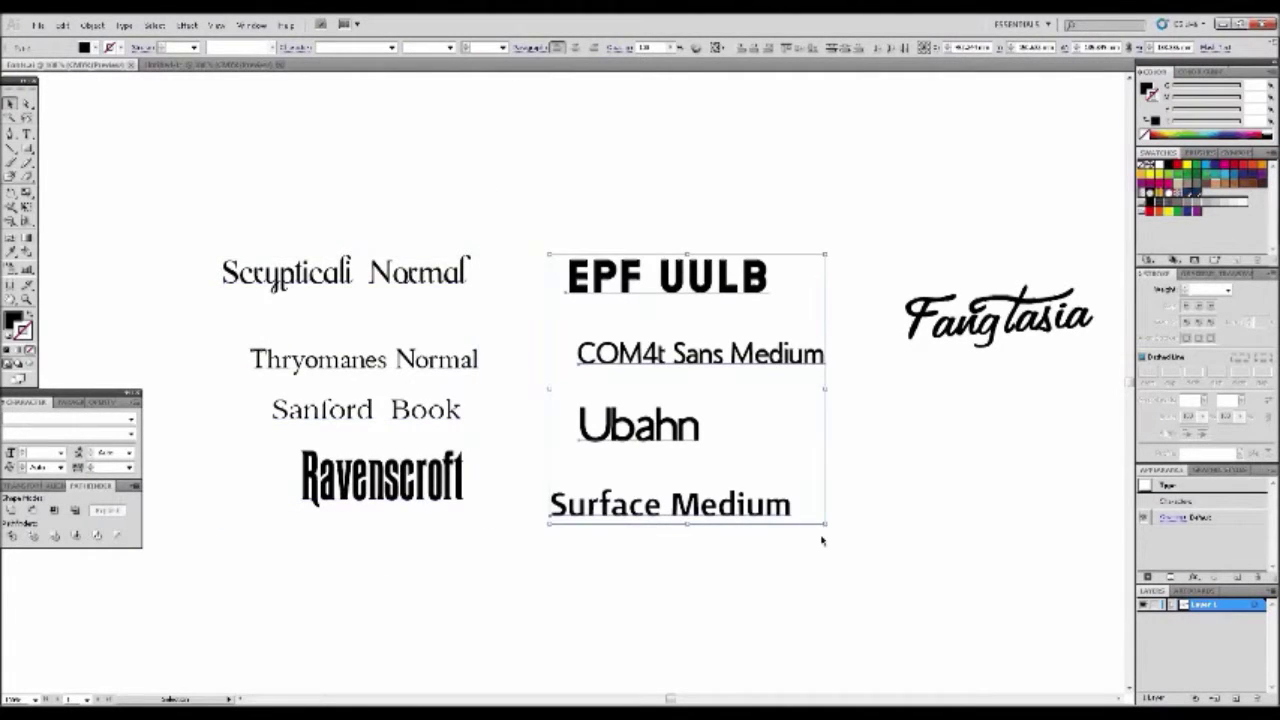
pyautogui.moveTo(880, 187); pyautogui.dragTo(1063, 443)
pyautogui.click(466, 523)
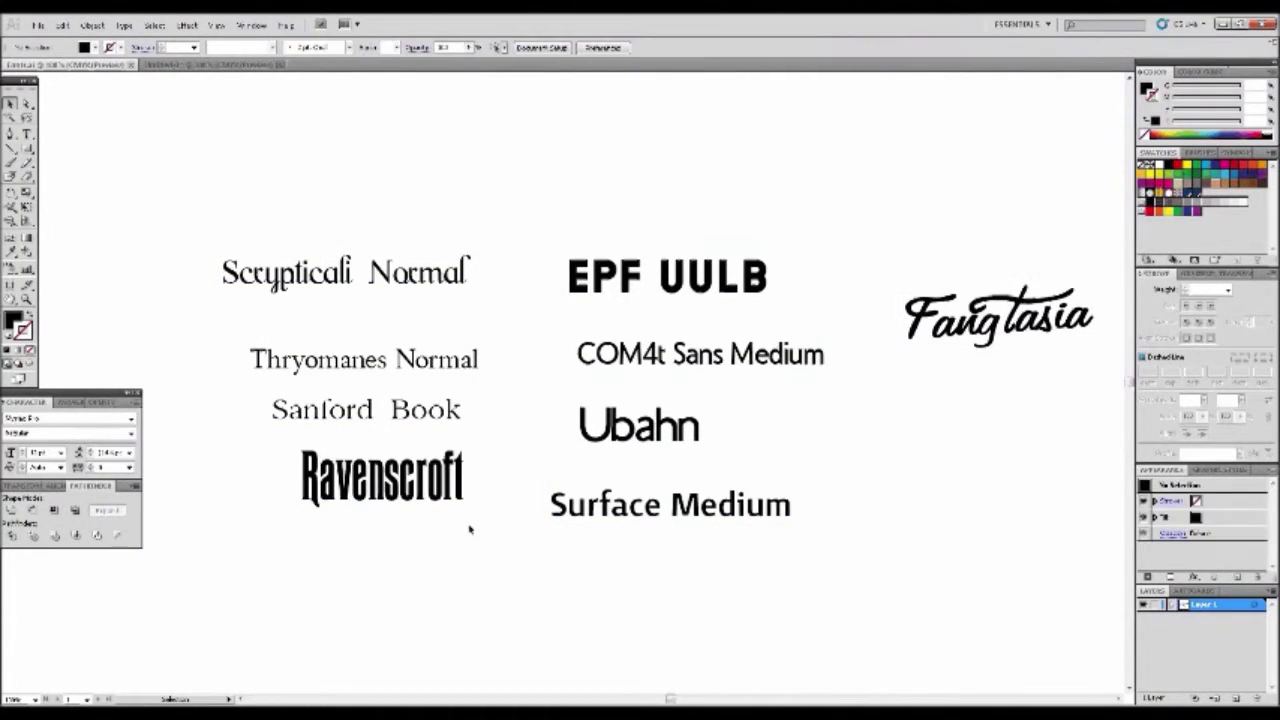
# Copy the Ravenscroft font sample into the blank document and enlarge it.
pyautogui.click(407, 489)
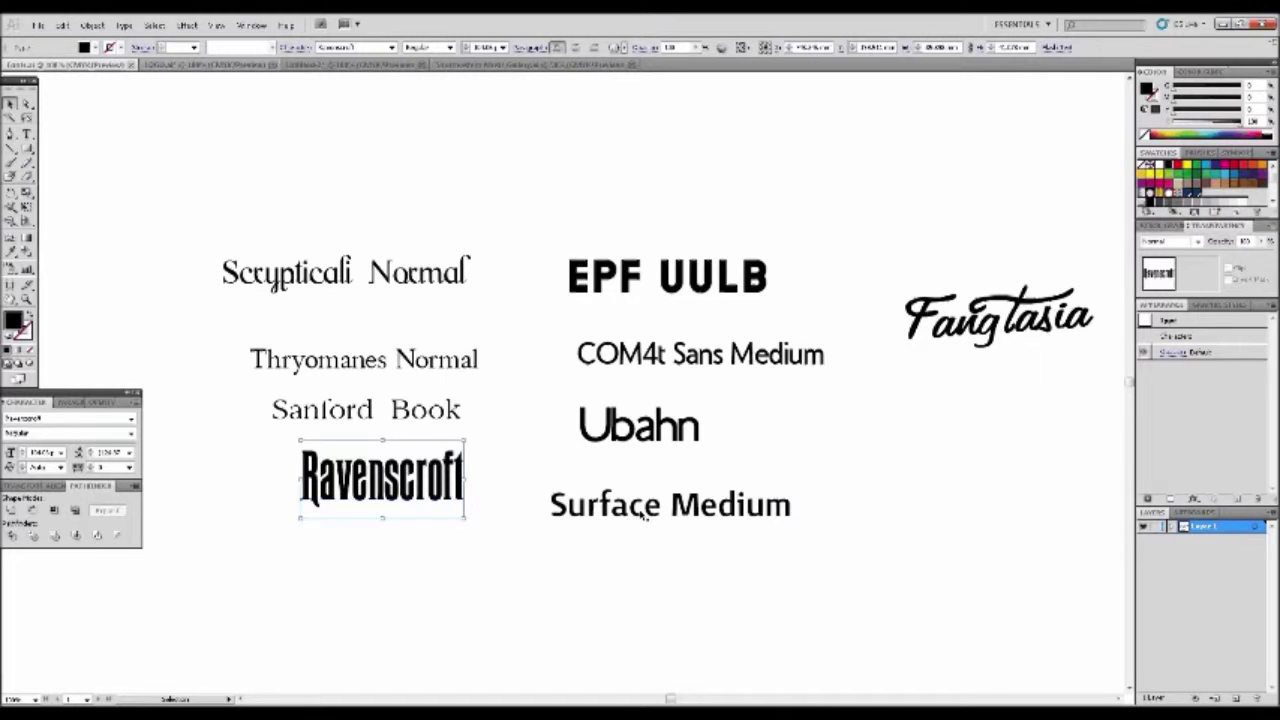
pyautogui.click(62, 27)
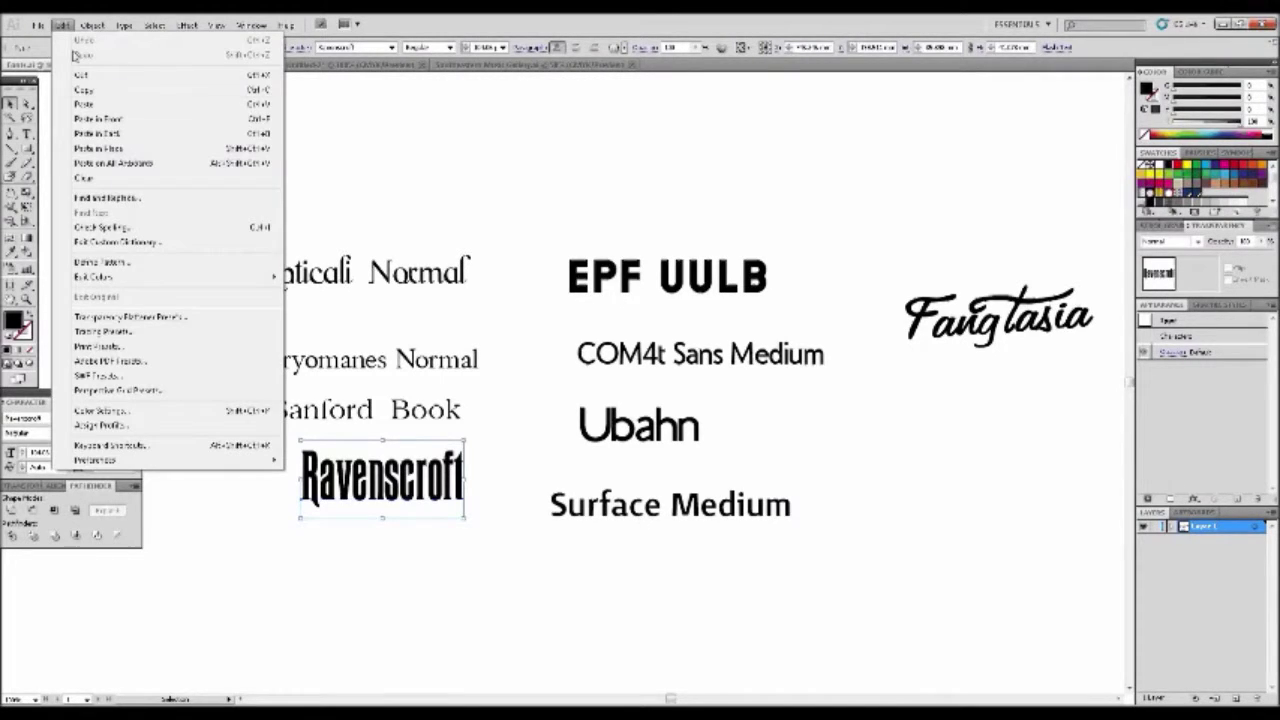
pyautogui.click(105, 91)
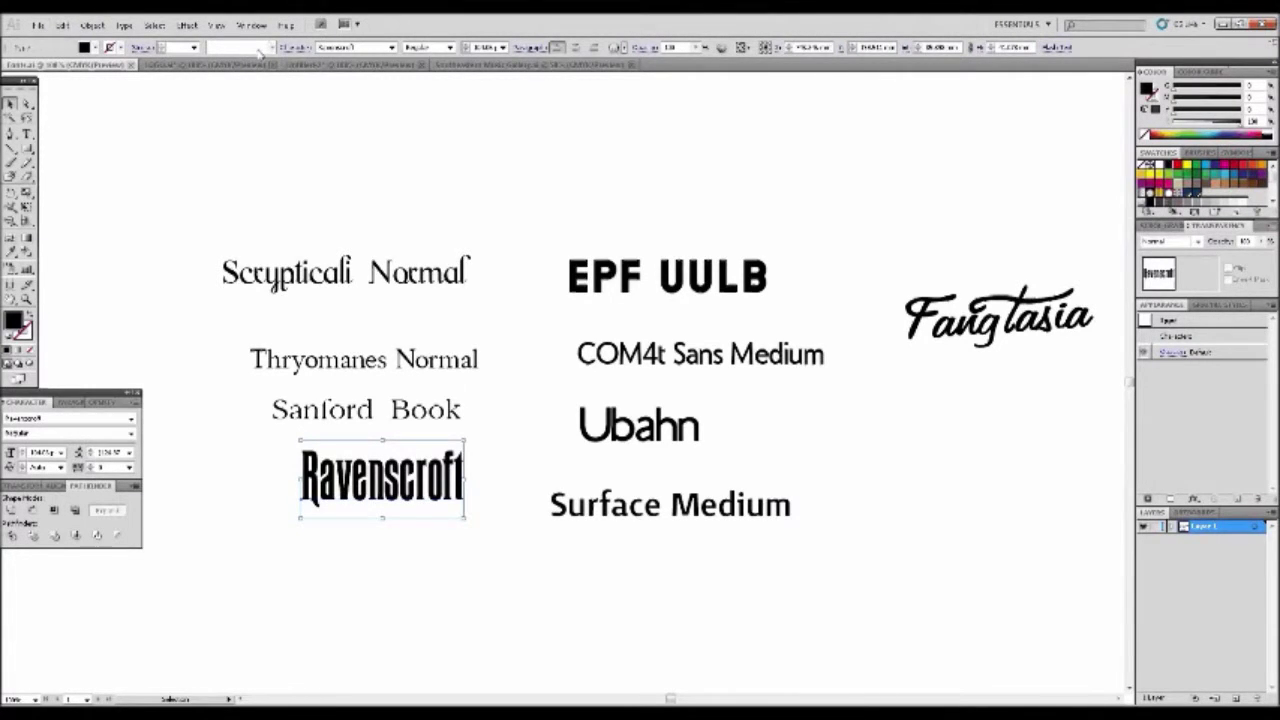
pyautogui.click(322, 65)
pyautogui.click(62, 26)
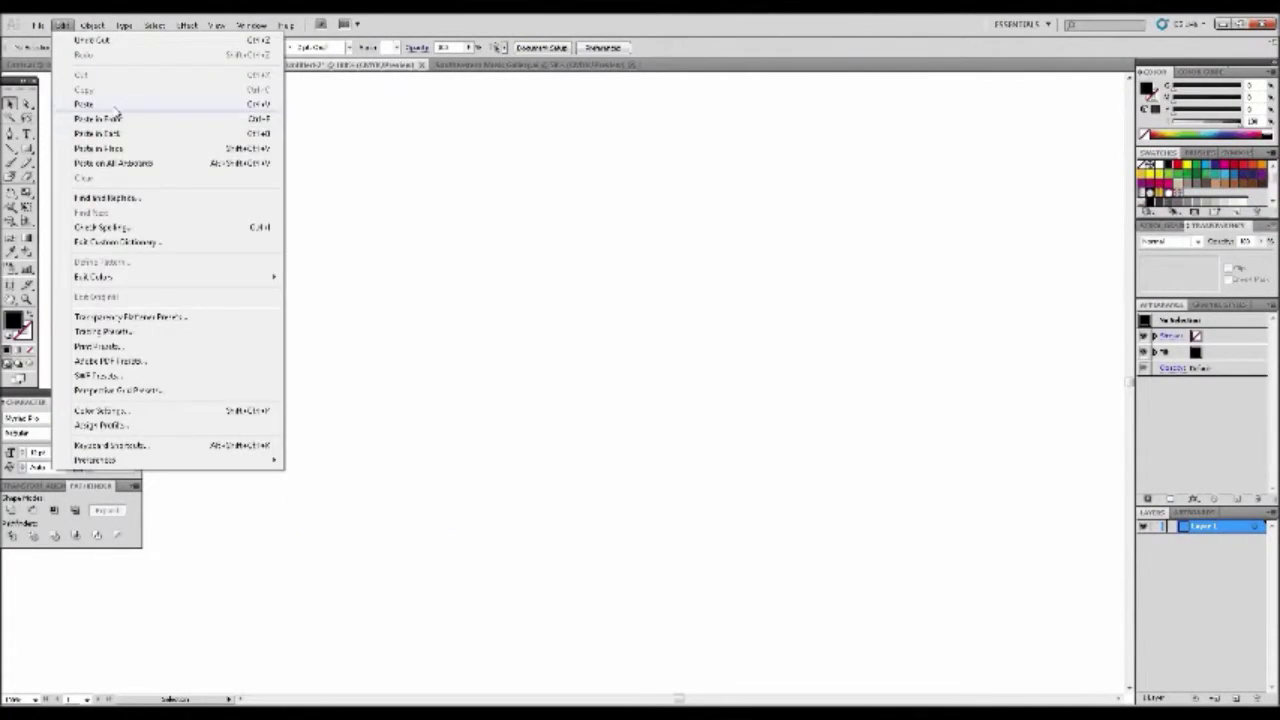
pyautogui.click(105, 116)
pyautogui.moveTo(632, 347); pyautogui.dragTo(800, 263)
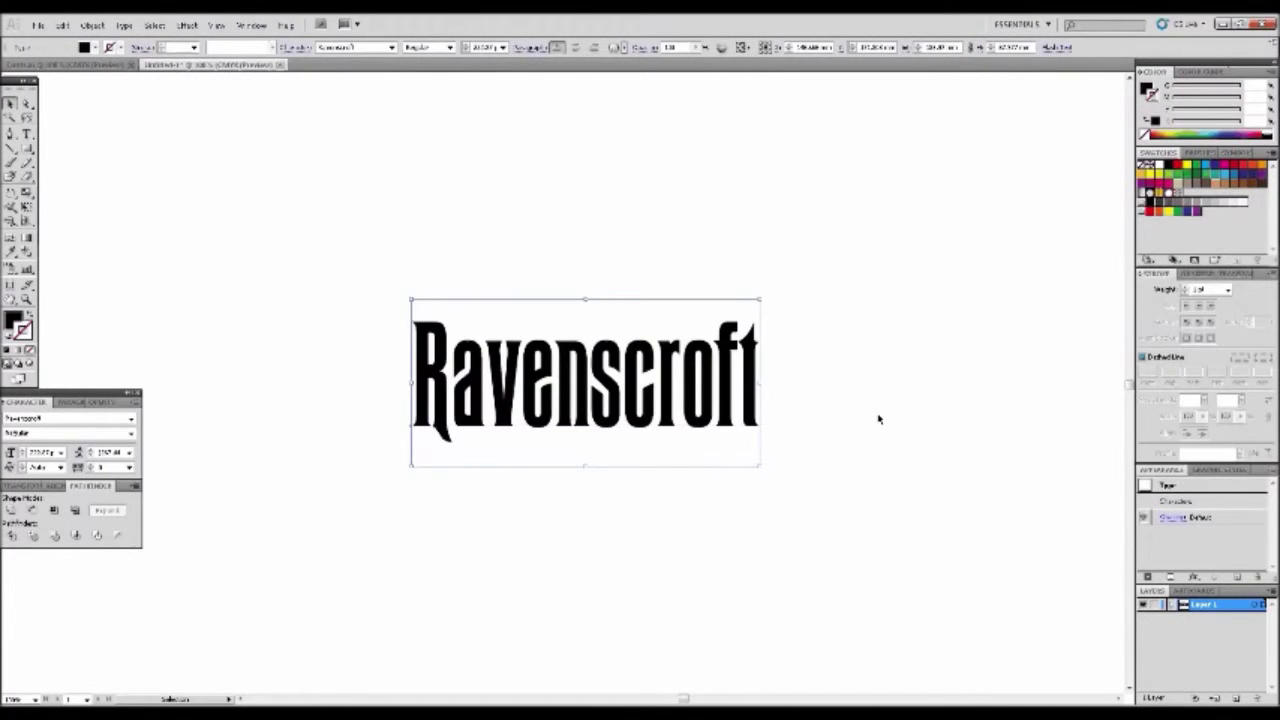
# Replace the Ravenscroft text with the word "Southeastern".
pyautogui.doubleClick(753, 387)
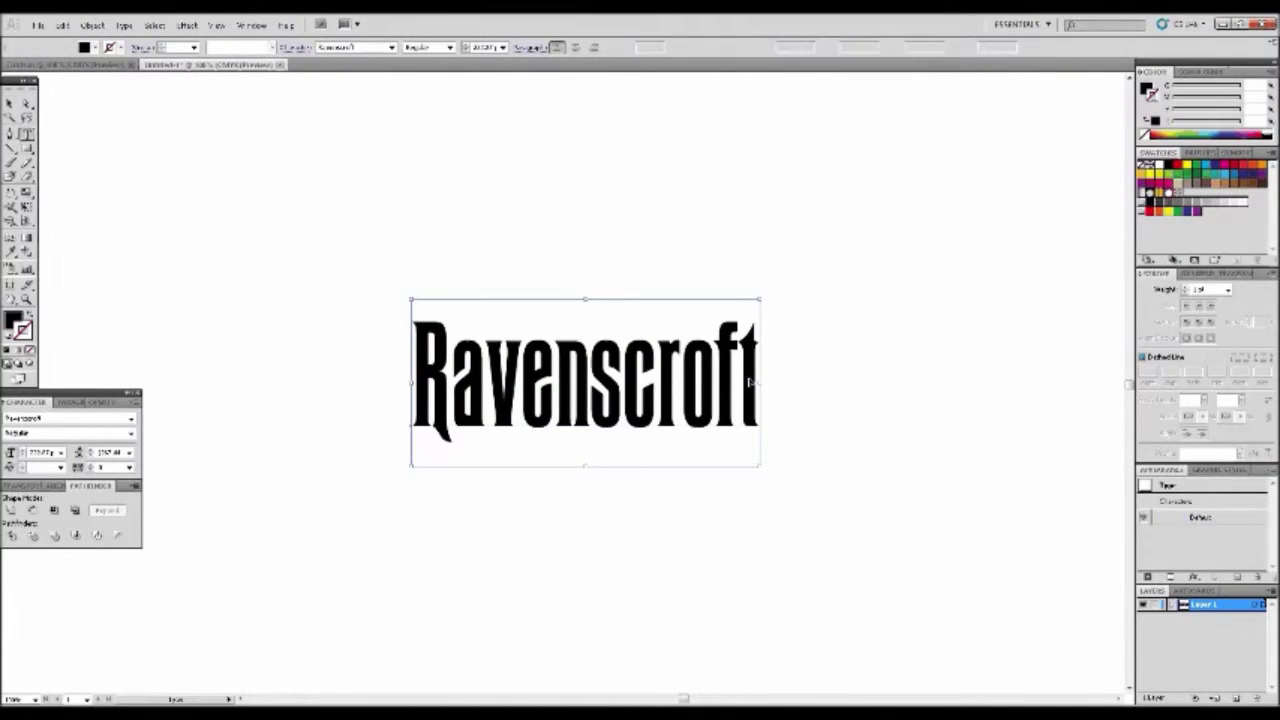
pyautogui.moveTo(753, 387); pyautogui.dragTo(372, 338)
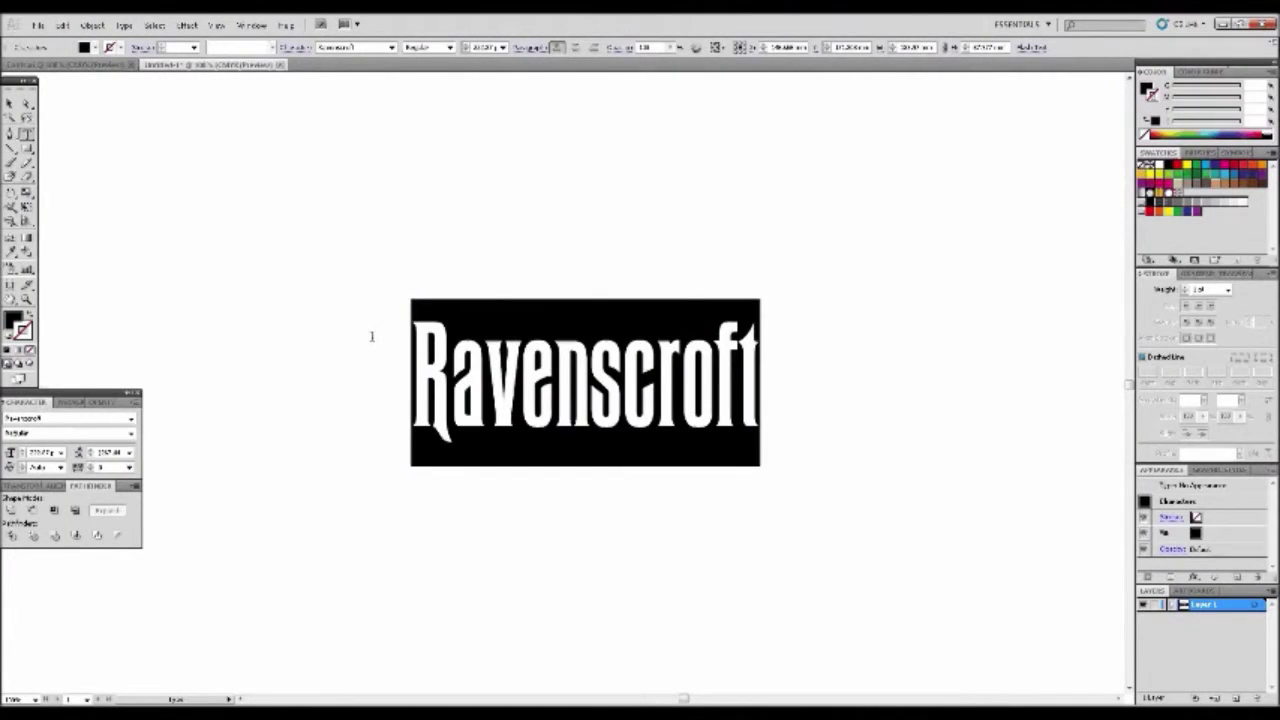
pyautogui.write('South')
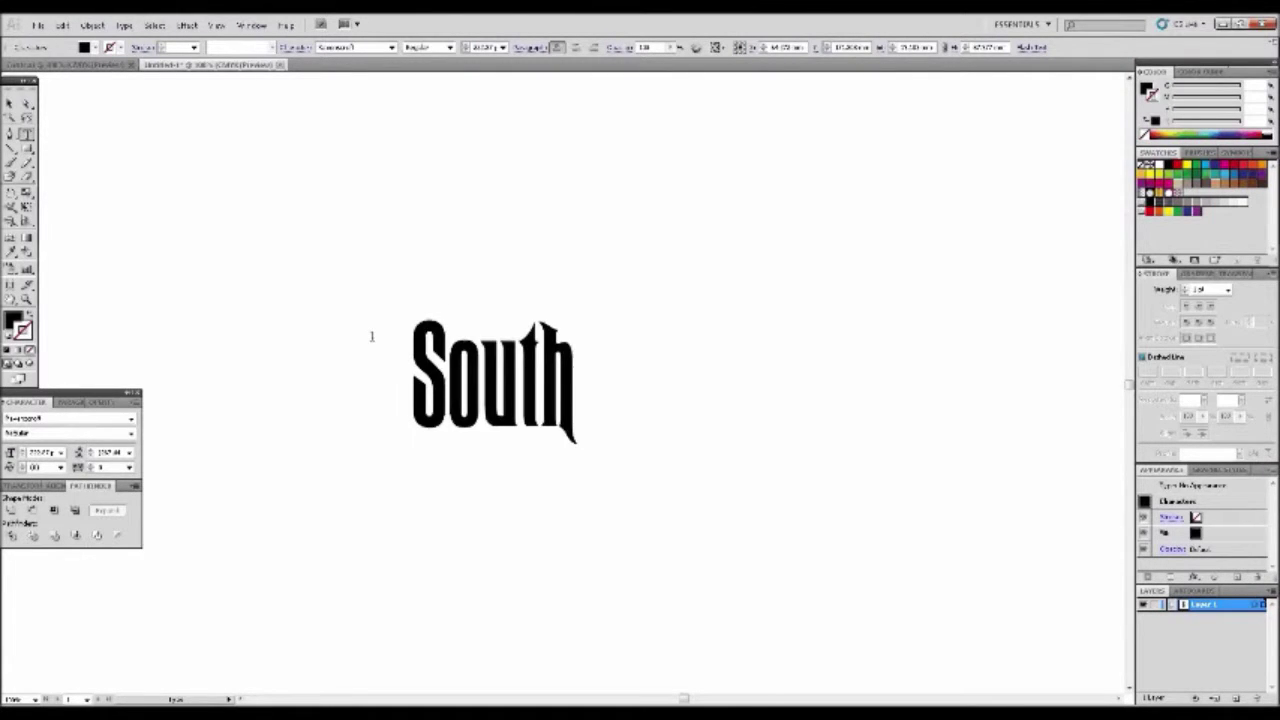
pyautogui.write('eastern')
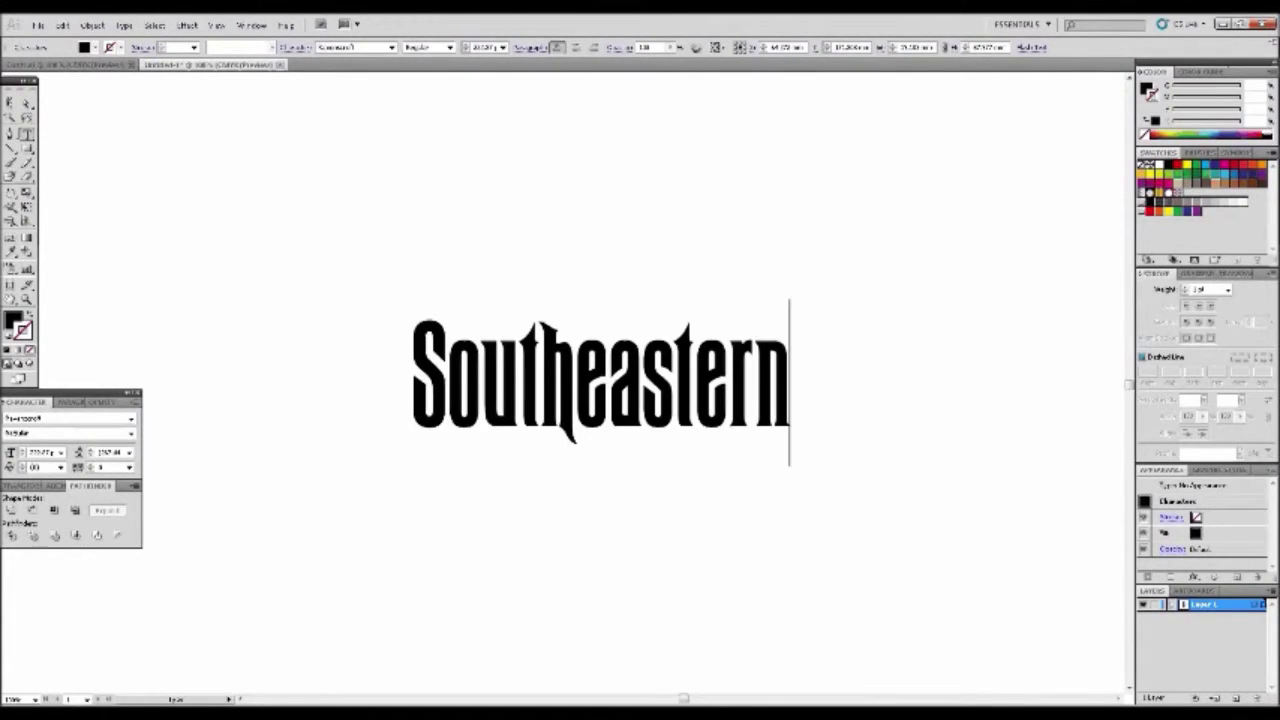
pyautogui.click(8, 104)
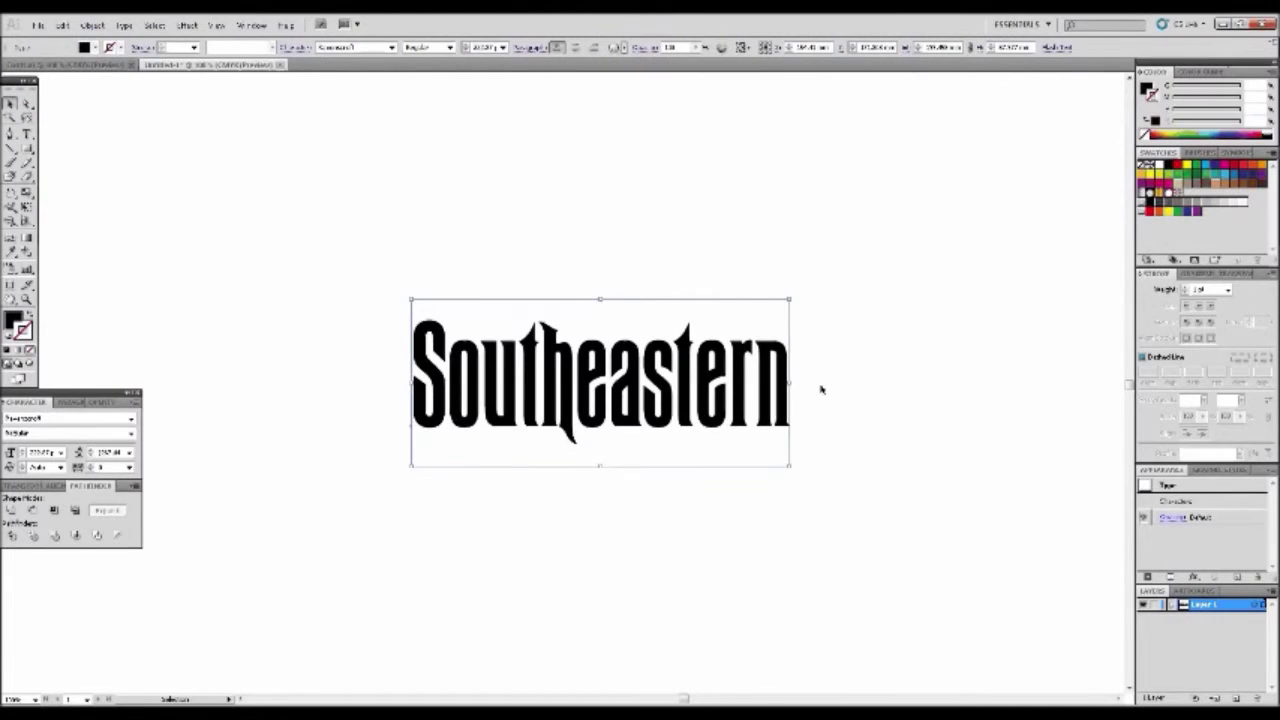
# Convert the Southeastern text to outlines.
pyautogui.click(122, 26)
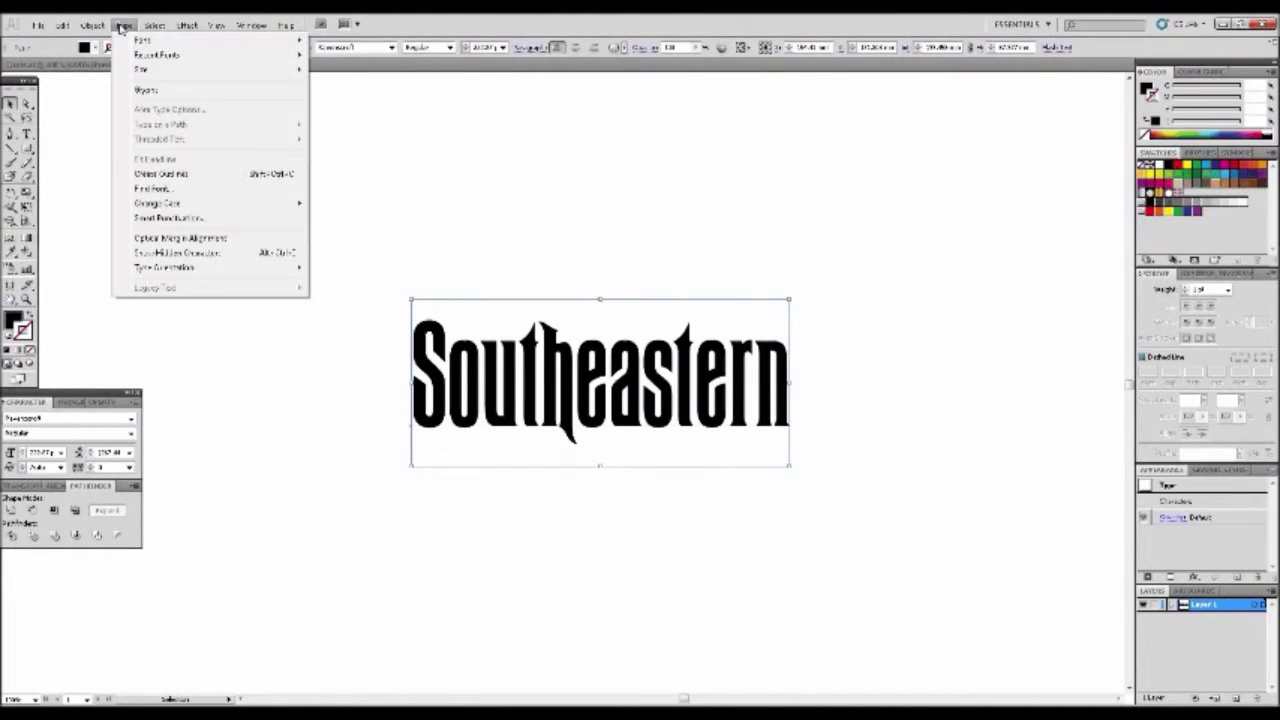
pyautogui.click(224, 173)
pyautogui.click(897, 407)
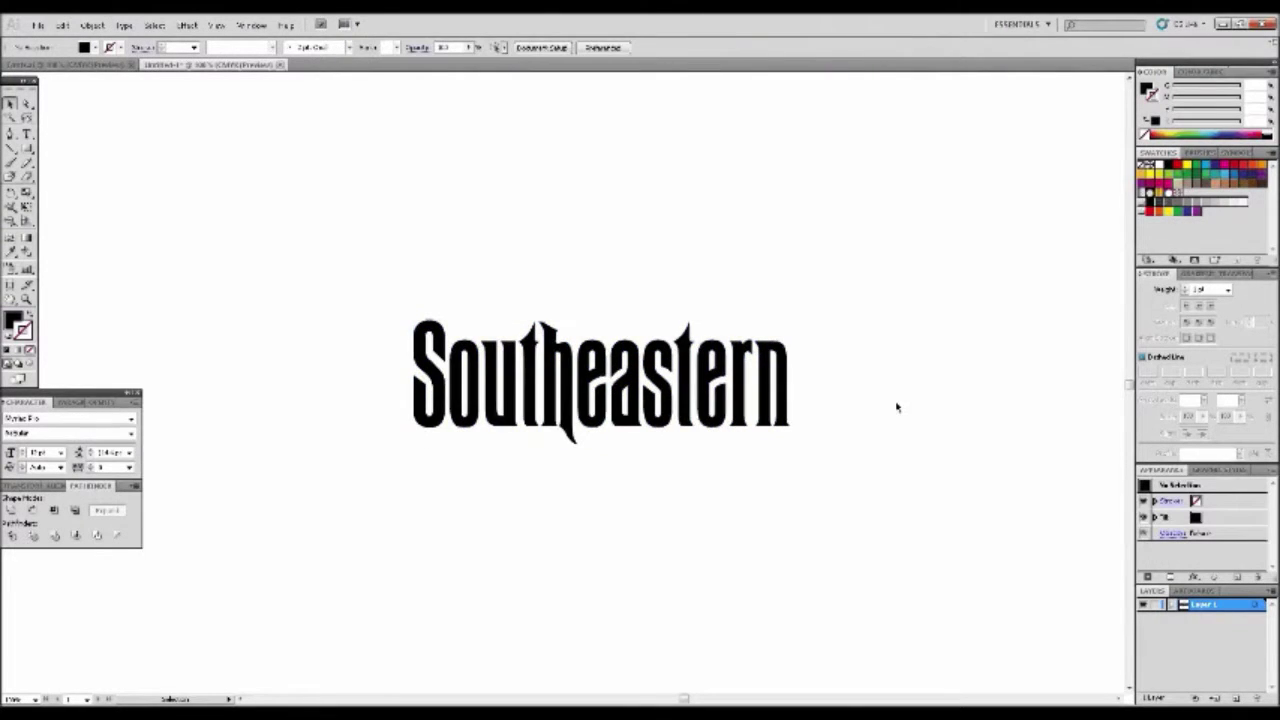
# Ungroup the outlined Southeastern word into separate letters.
pyautogui.moveTo(897, 407); pyautogui.dragTo(395, 318)
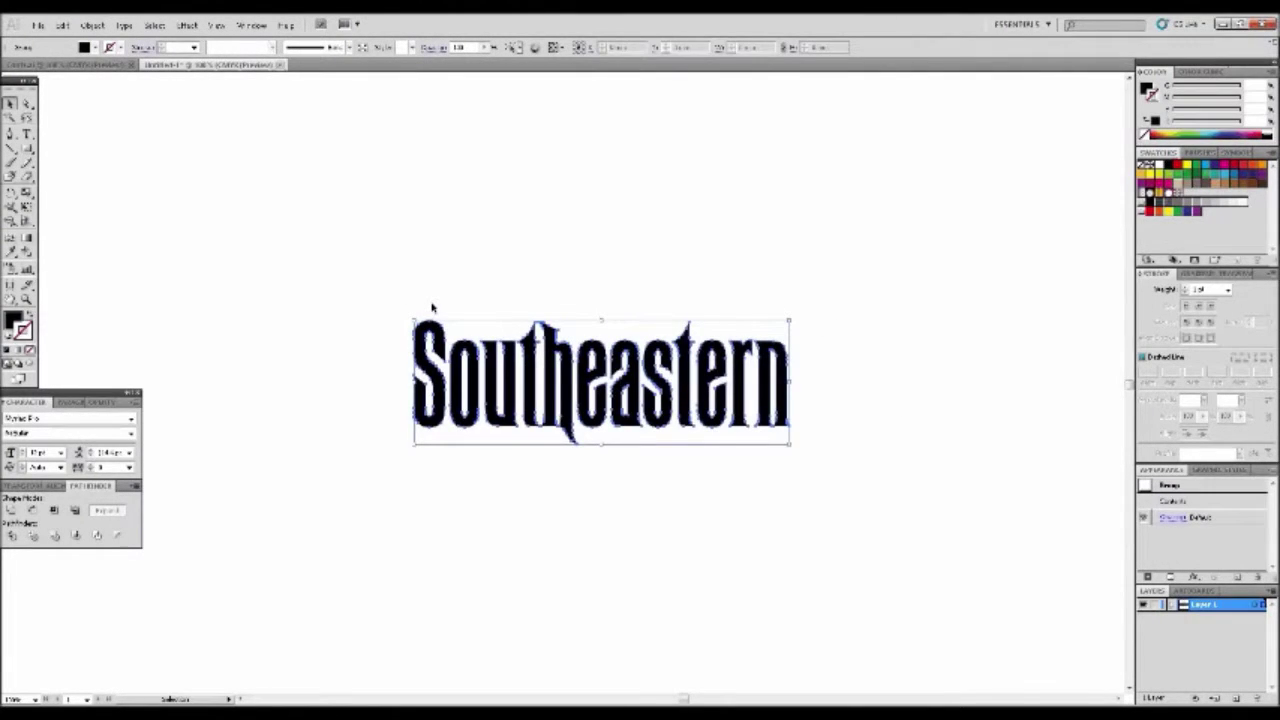
pyautogui.click(92, 25)
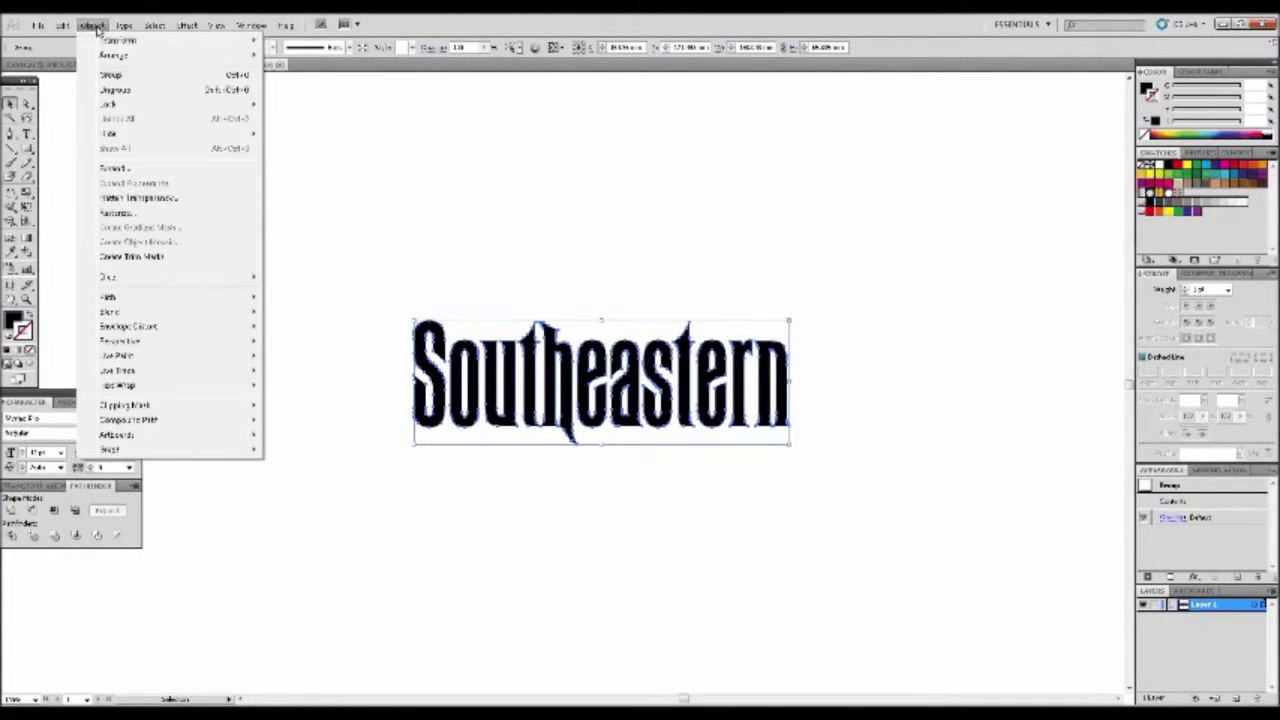
pyautogui.click(134, 90)
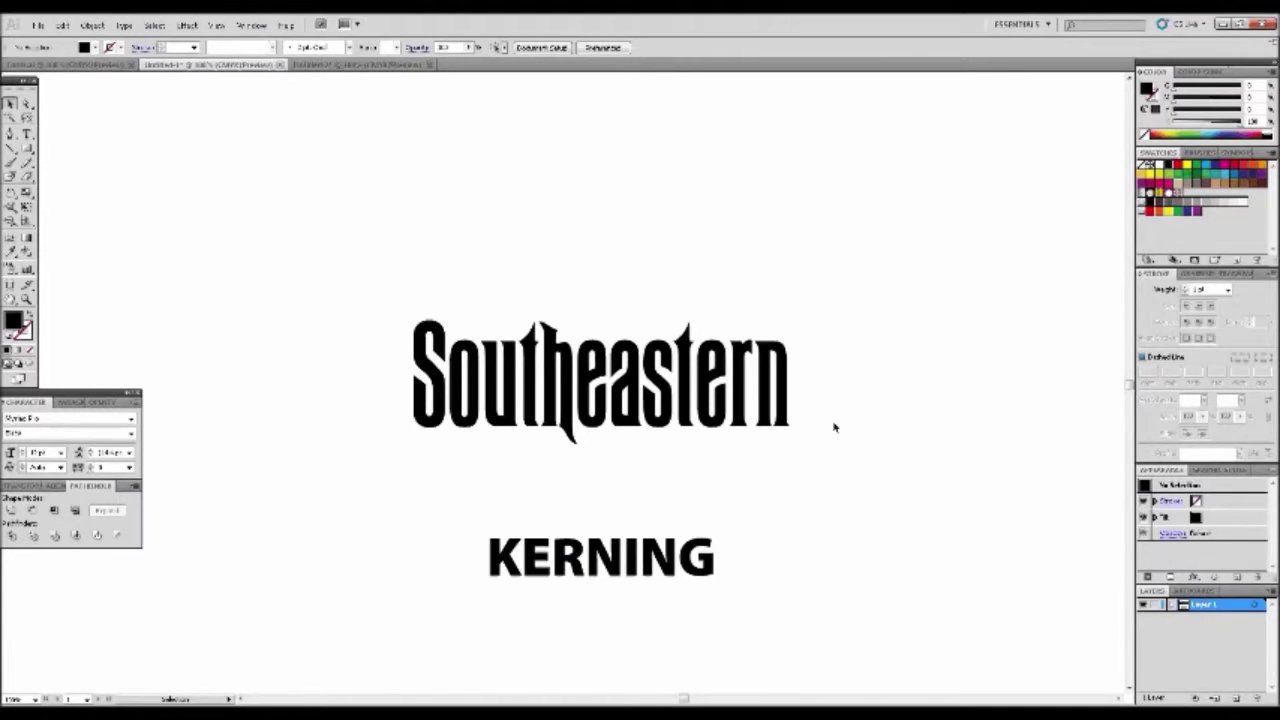
pyautogui.click(777, 341)
pyautogui.click(92, 24)
pyautogui.click(110, 90)
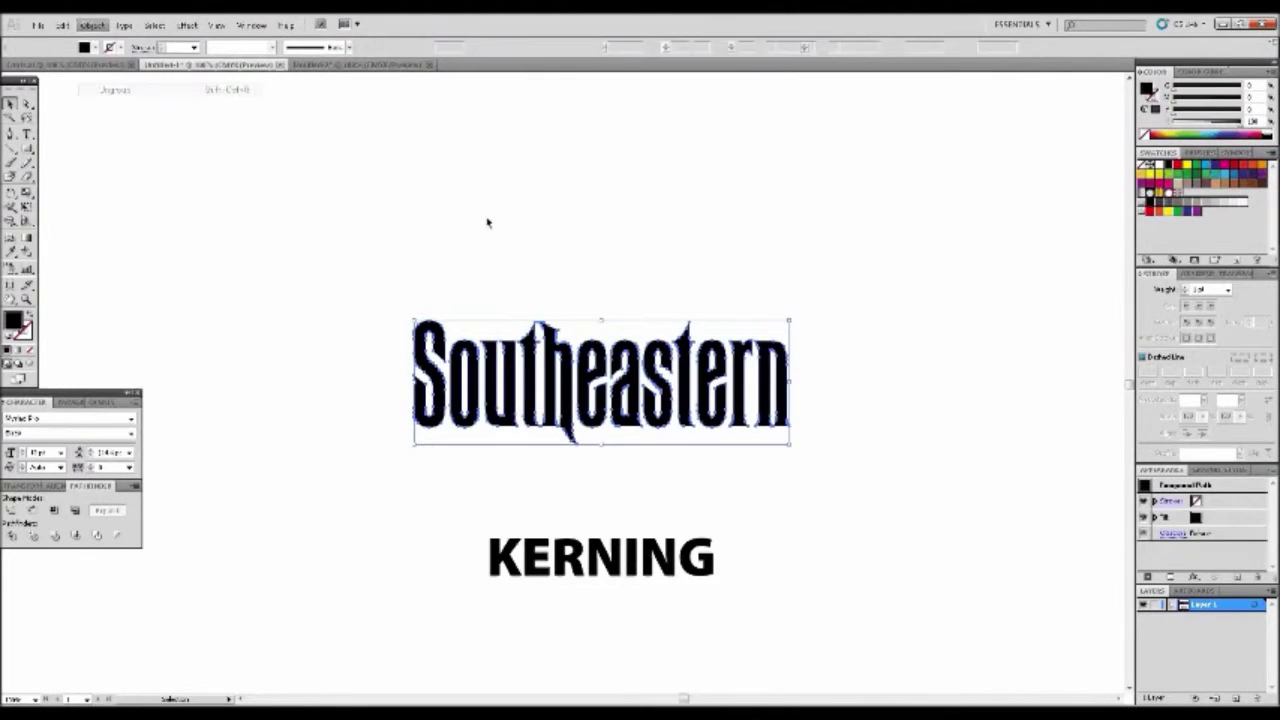
pyautogui.click(868, 420)
# Kern the outlined word by nudging growing letter groups slightly apart, working from the final n back to the first o.
pyautogui.moveTo(868, 420); pyautogui.dragTo(775, 342)
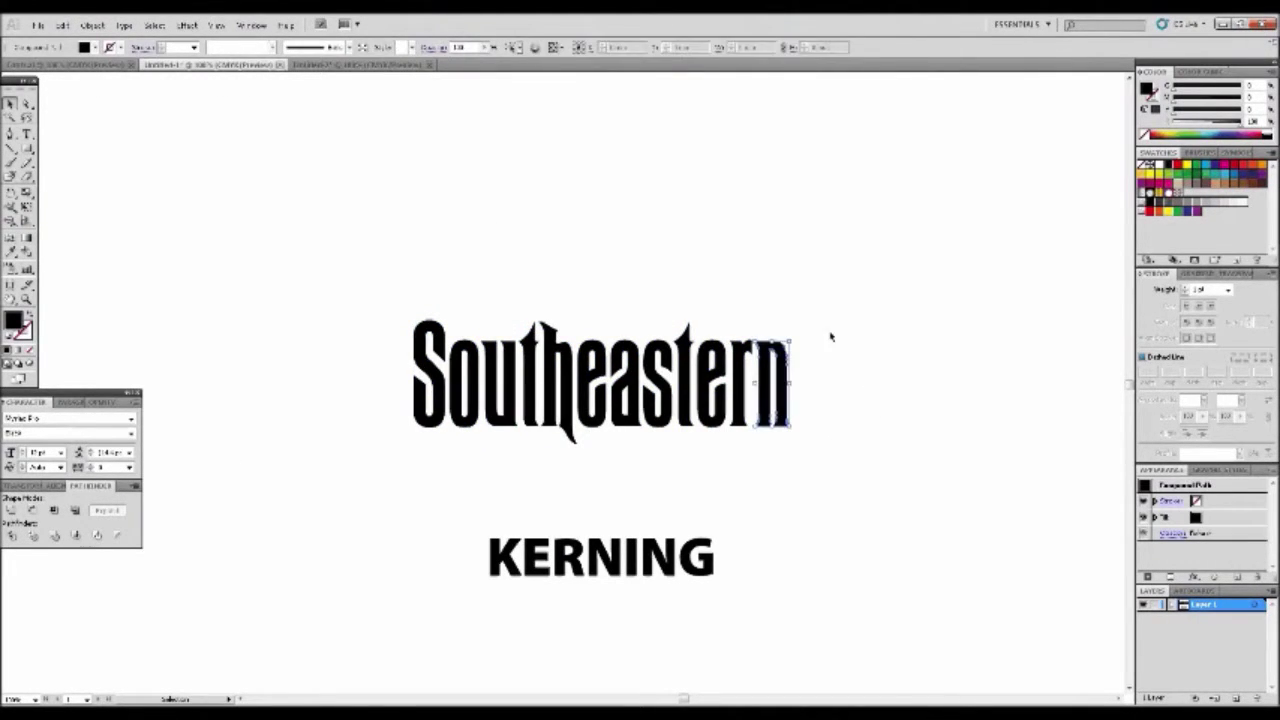
pyautogui.click(825, 390)
pyautogui.moveTo(824, 406); pyautogui.dragTo(717, 341)
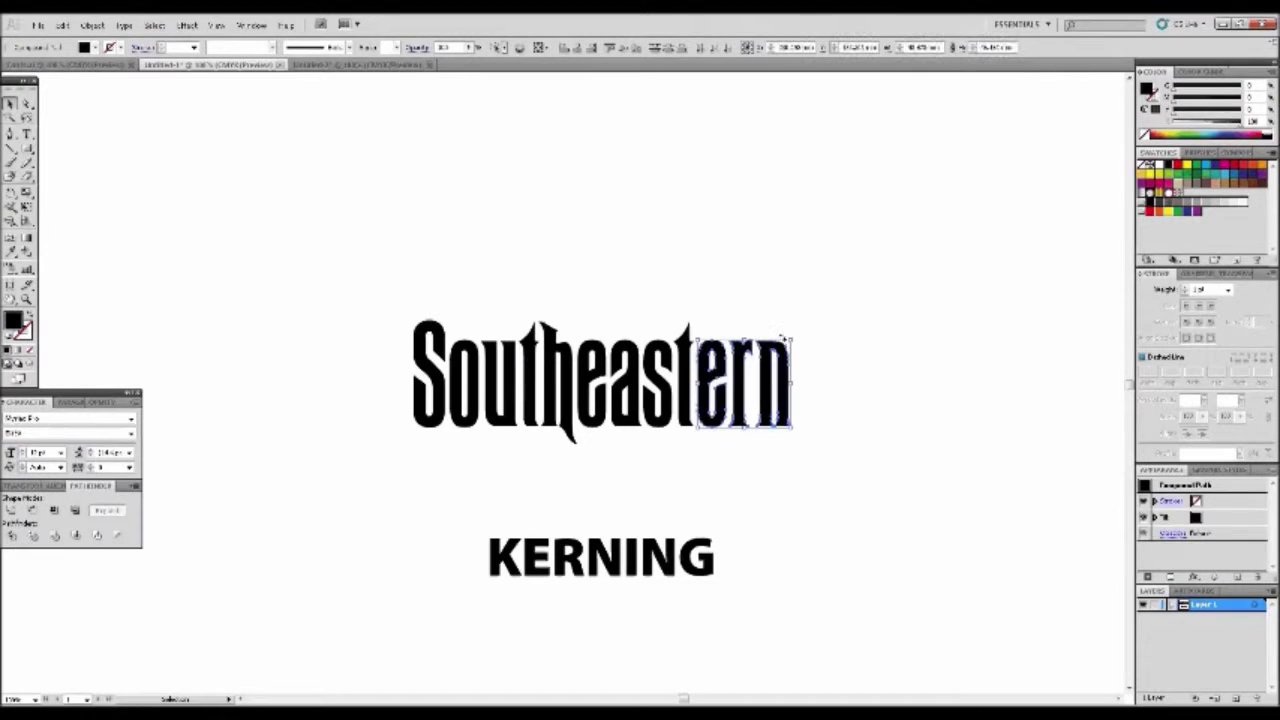
pyautogui.click(826, 412)
pyautogui.moveTo(828, 415); pyautogui.dragTo(660, 327)
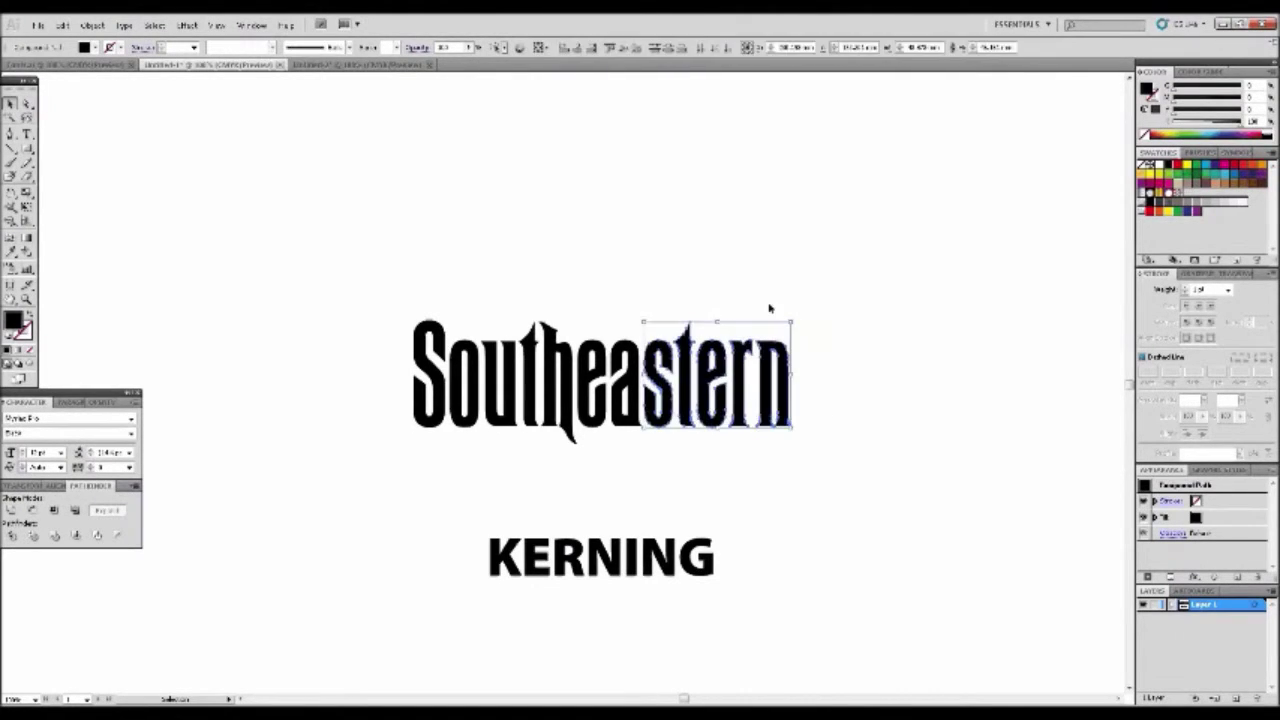
pyautogui.click(843, 403)
pyautogui.moveTo(856, 405); pyautogui.dragTo(633, 330)
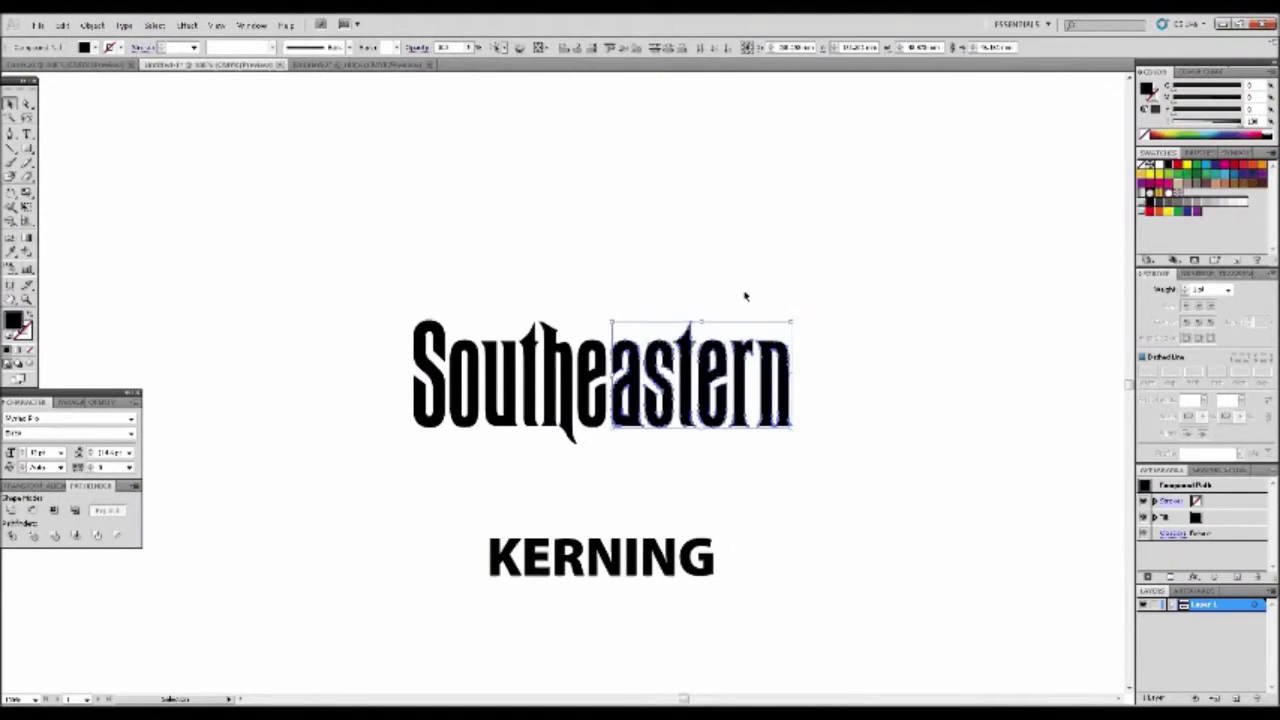
pyautogui.moveTo(795, 415); pyautogui.dragTo(598, 330)
pyautogui.moveTo(551, 294); pyautogui.dragTo(478, 322)
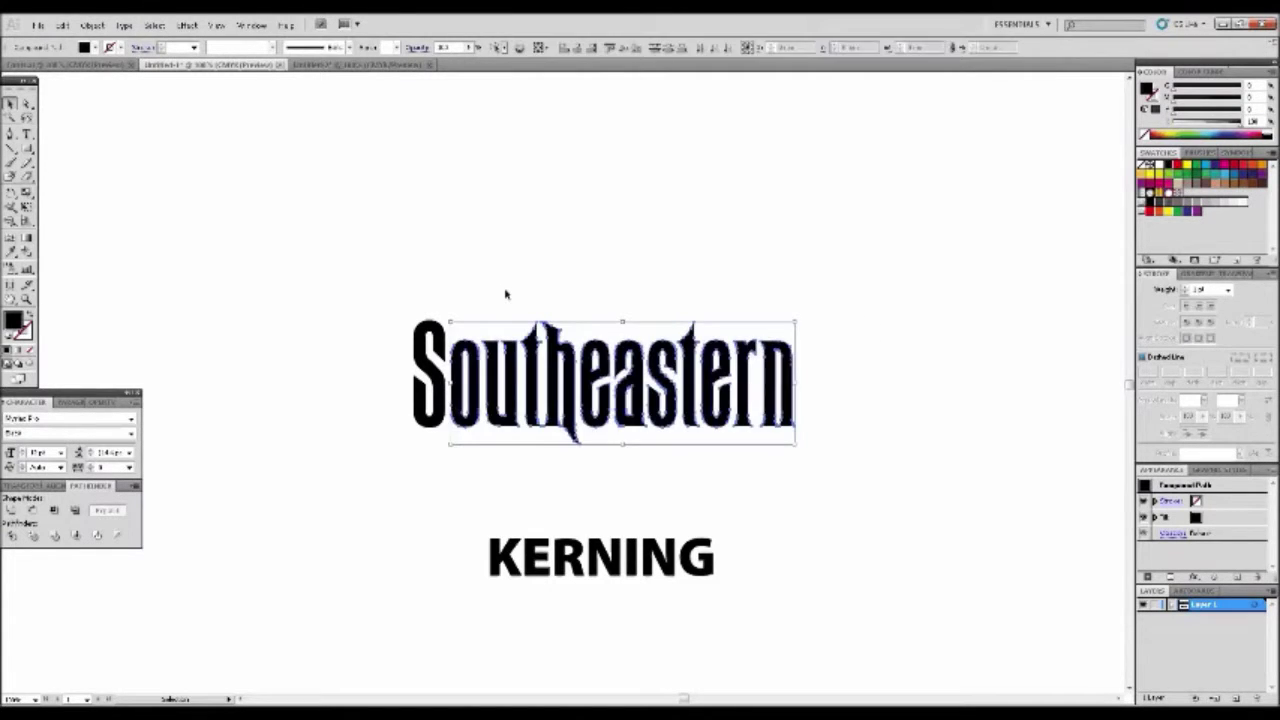
pyautogui.click(513, 289)
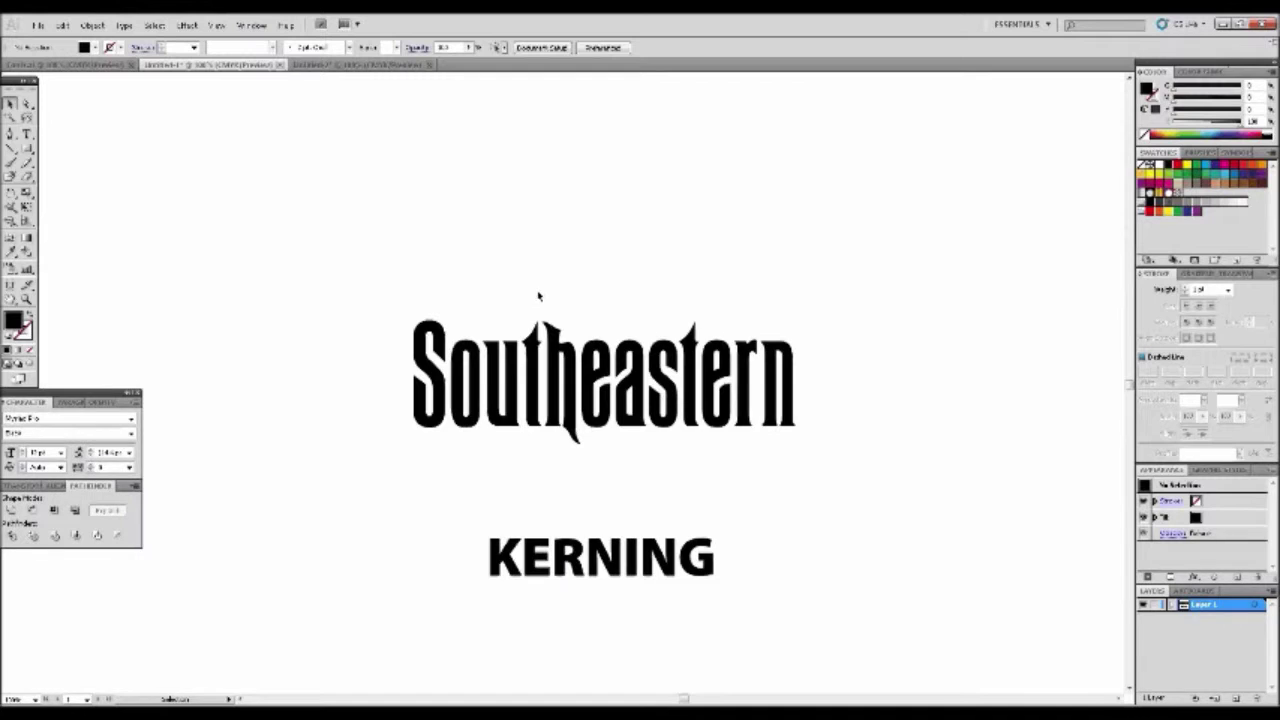
# Fine-tune the remaining letter gaps in the second half of Southeastern.
pyautogui.moveTo(560, 289); pyautogui.dragTo(700, 294)
pyautogui.moveTo(833, 378); pyautogui.dragTo(766, 377)
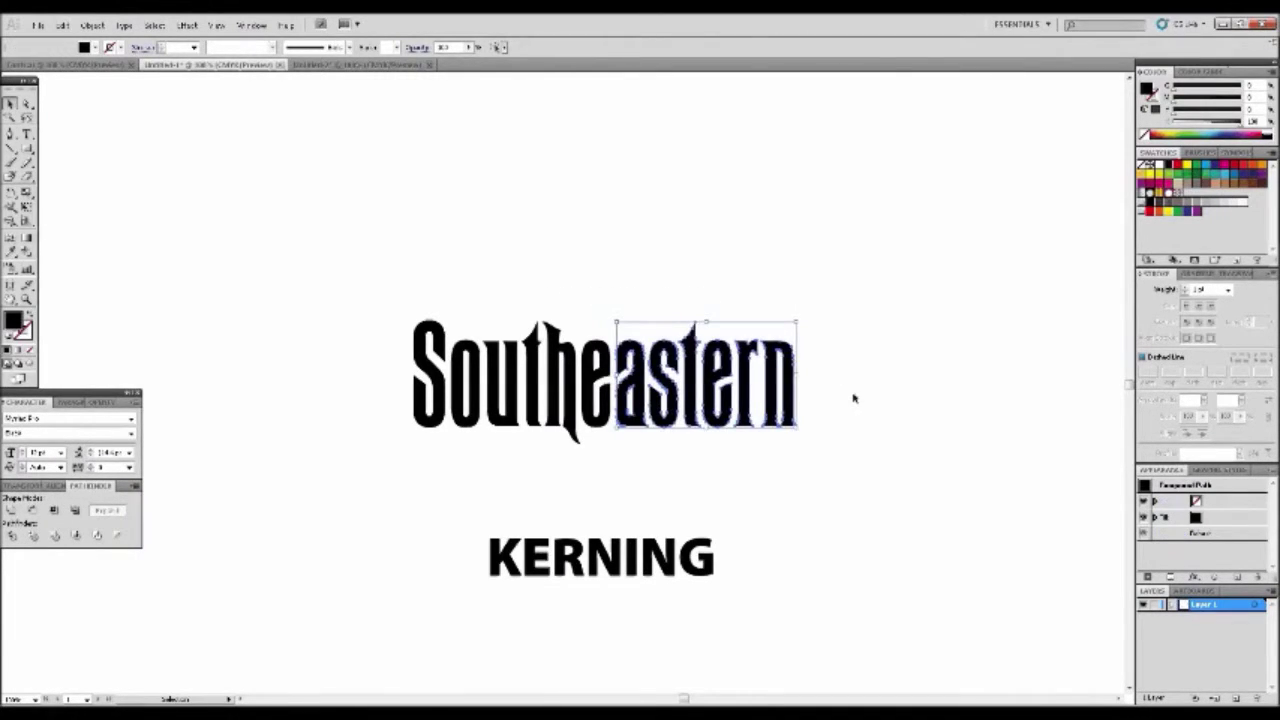
pyautogui.moveTo(851, 394); pyautogui.dragTo(707, 281)
pyautogui.click(695, 286)
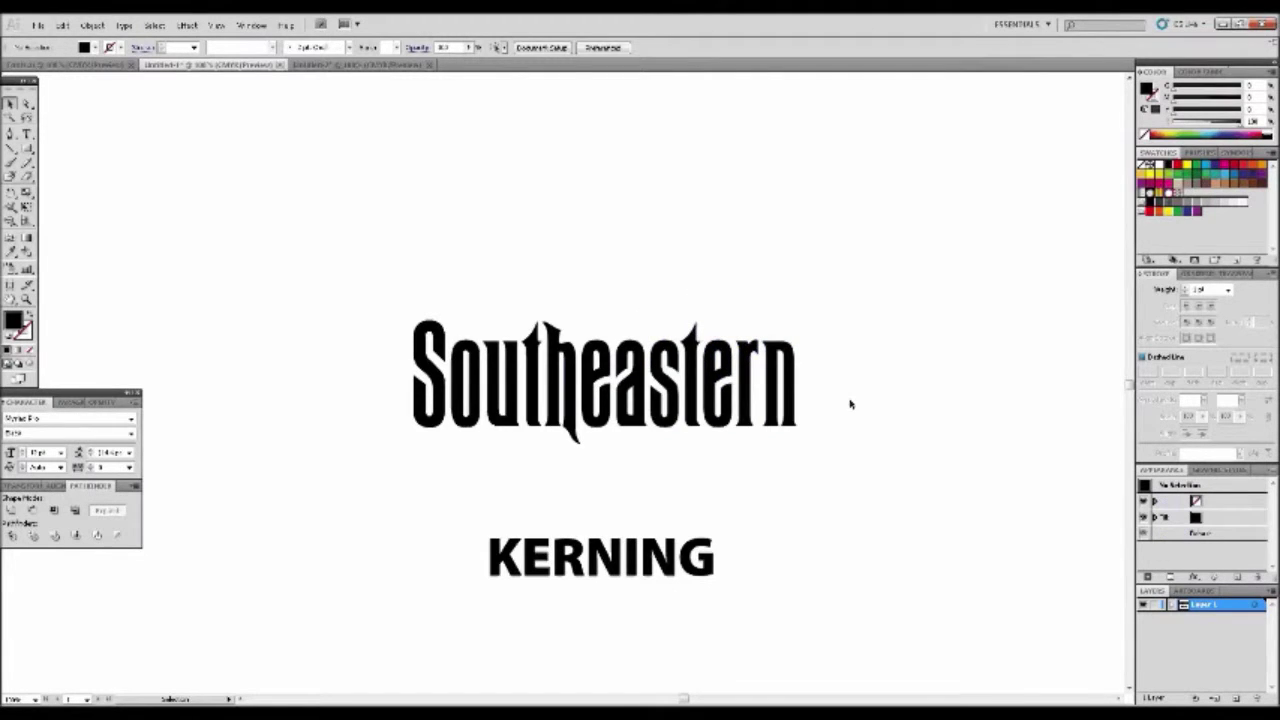
pyautogui.moveTo(852, 398); pyautogui.dragTo(725, 327)
pyautogui.moveTo(851, 364); pyautogui.dragTo(531, 317)
pyautogui.click(844, 333)
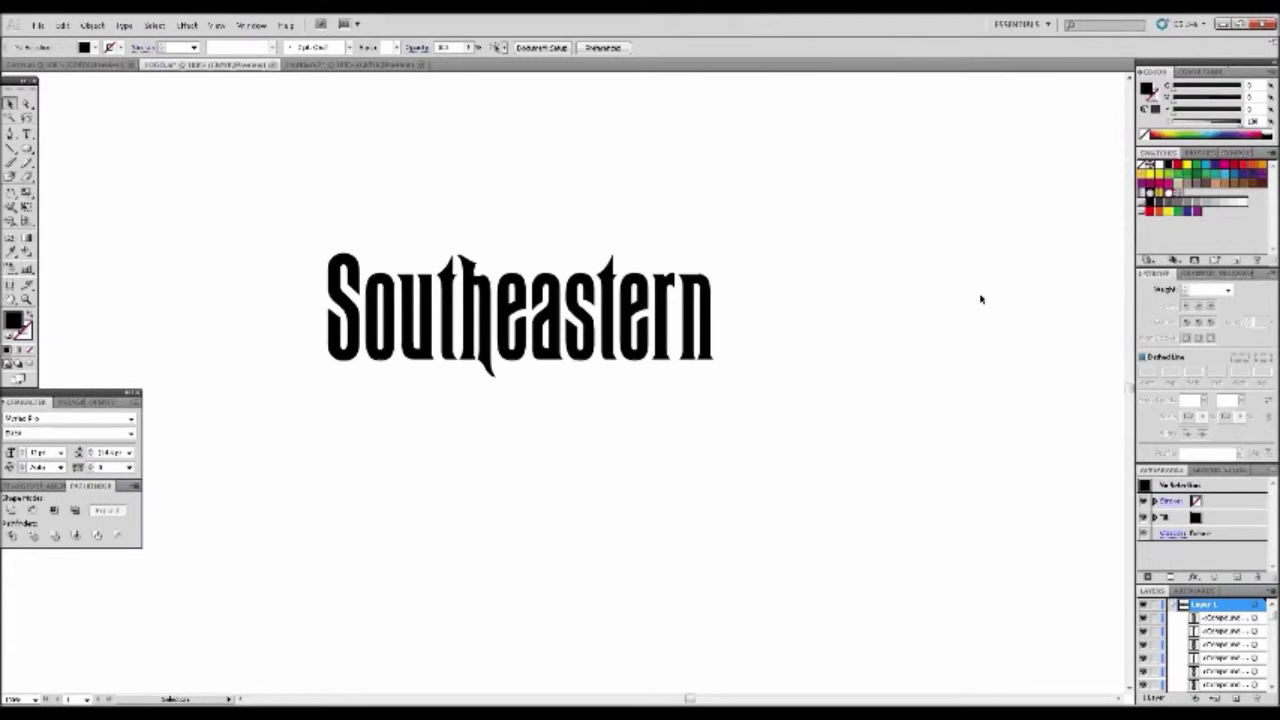
# Paste the guitar photo, place it below the Southeastern lettering and lock it.
pyautogui.hotkey('ctrl', 'v')
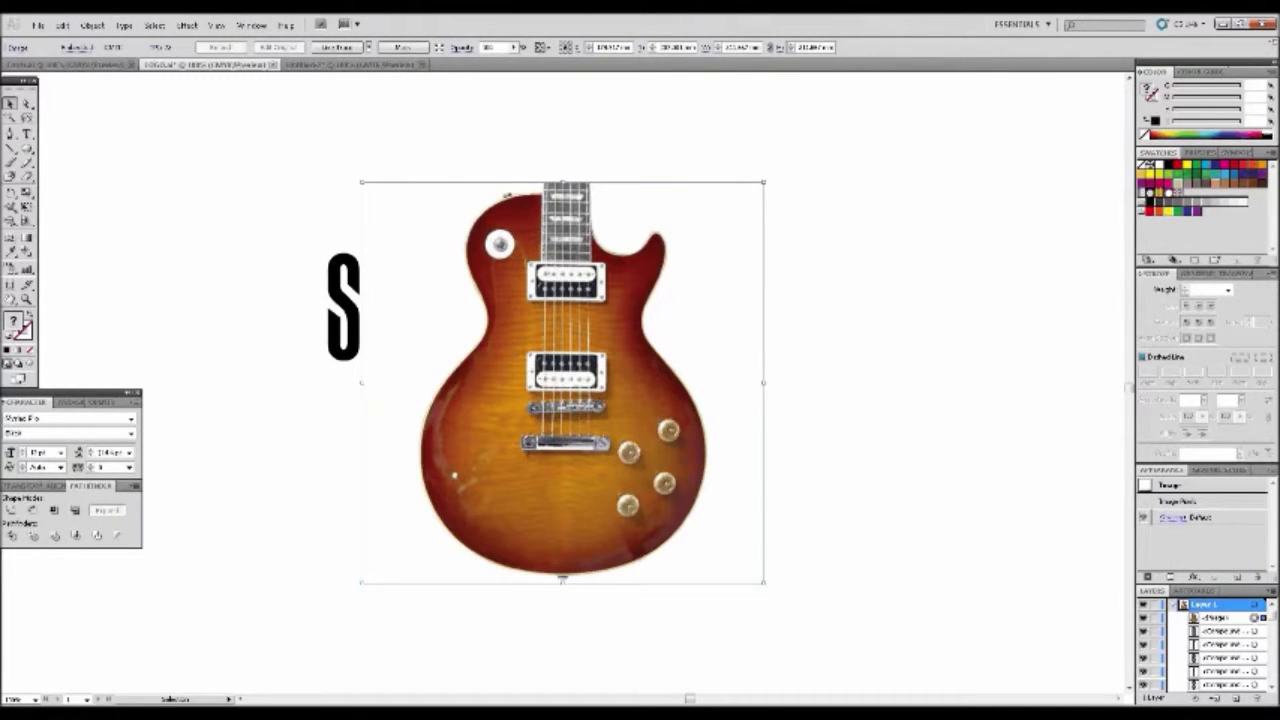
pyautogui.moveTo(617, 277); pyautogui.dragTo(627, 547)
pyautogui.hotkey('ctrl', 'shift', 'a')
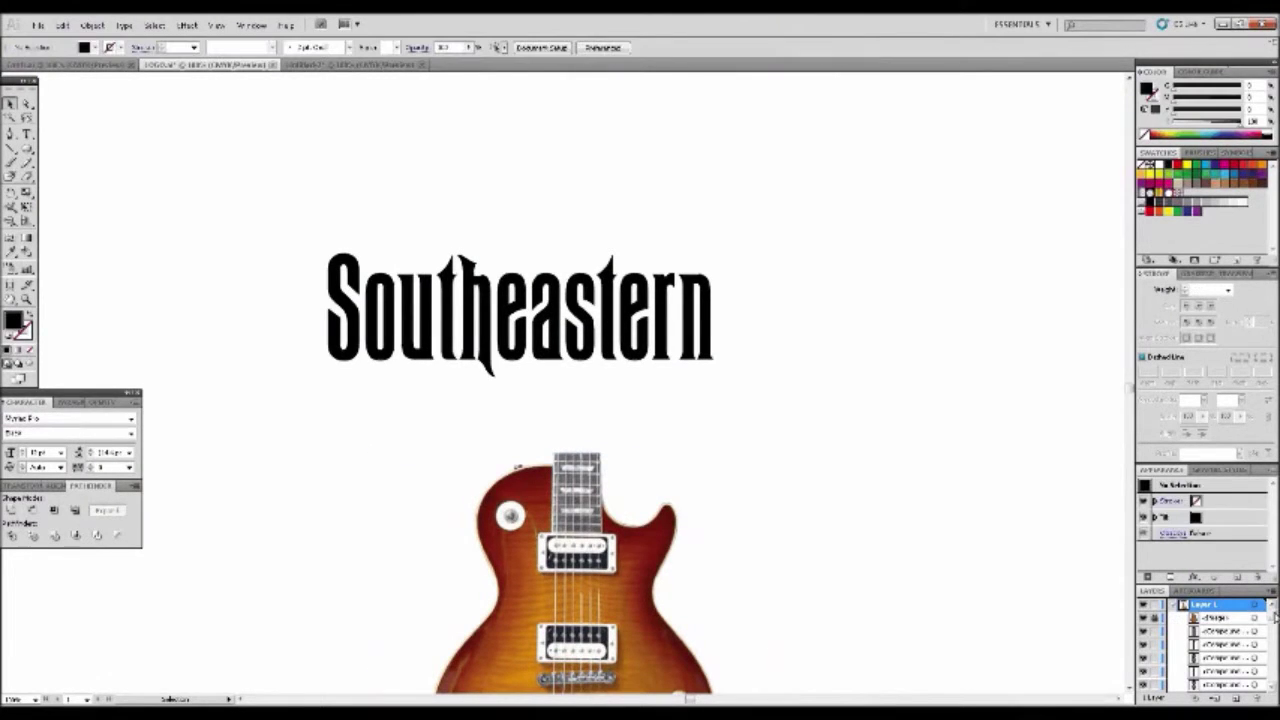
# Draw a black ellipse over the guitar's lower body and resize it to match the body's full width.
pyautogui.moveTo(1274, 617); pyautogui.dragTo(1274, 629)
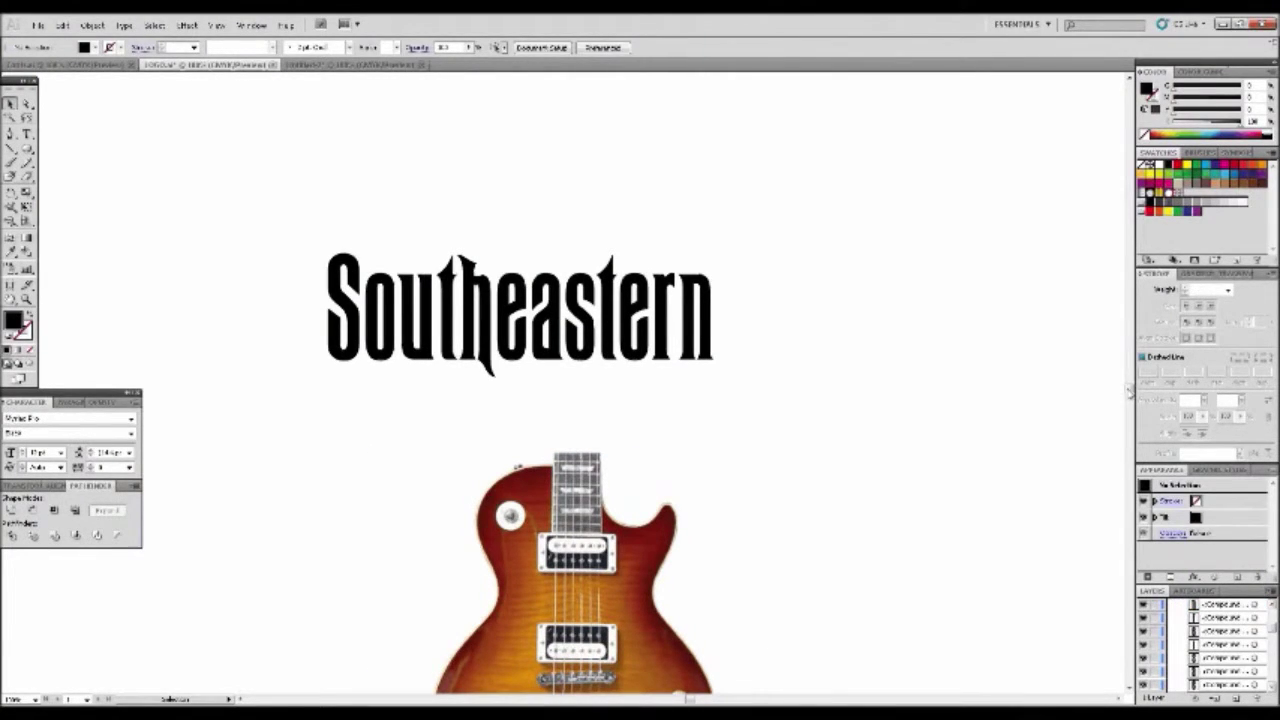
pyautogui.moveTo(1130, 389); pyautogui.dragTo(1133, 410)
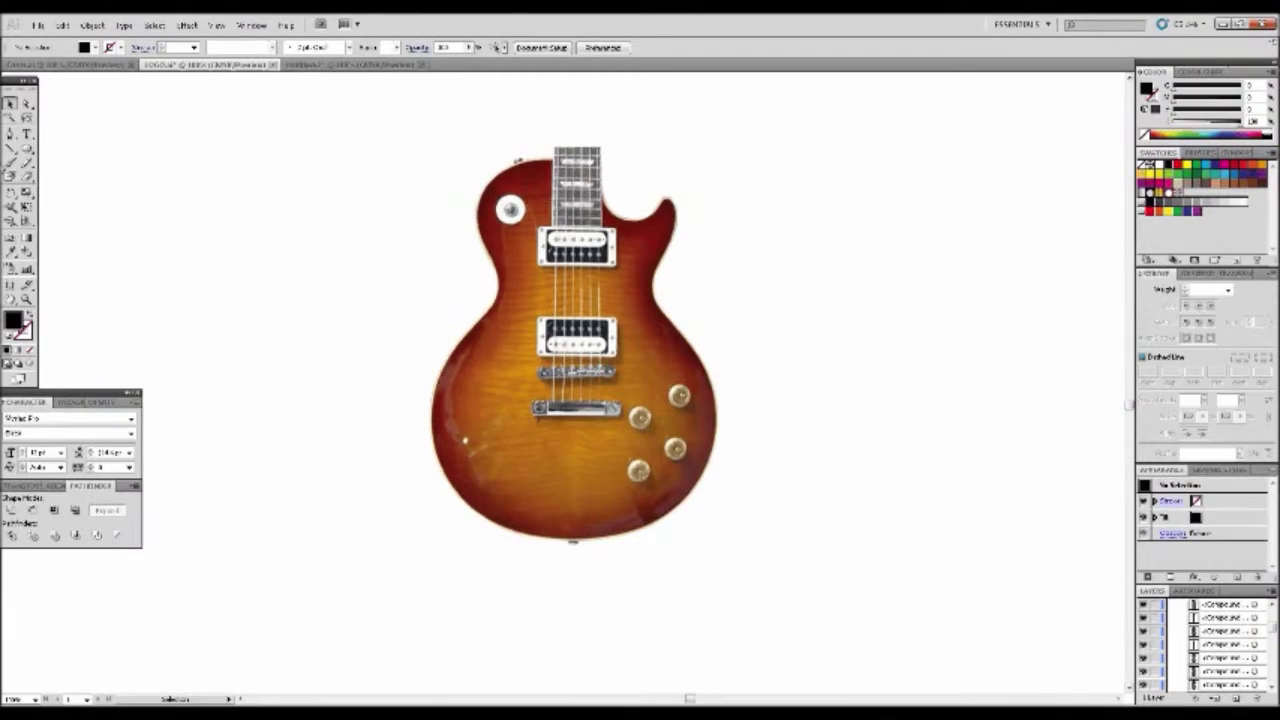
pyautogui.press('m')
pyautogui.moveTo(456, 333); pyautogui.dragTo(716, 538)
pyautogui.press('v')
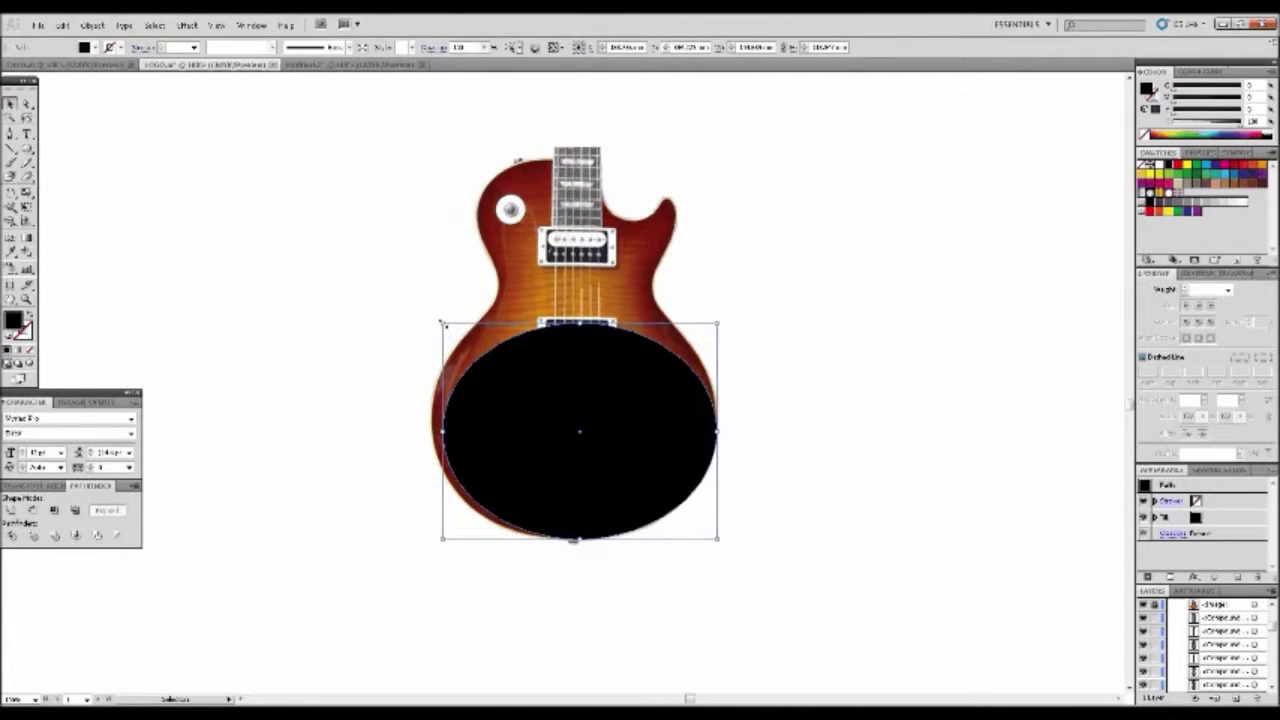
pyautogui.moveTo(442, 323); pyautogui.dragTo(430, 292)
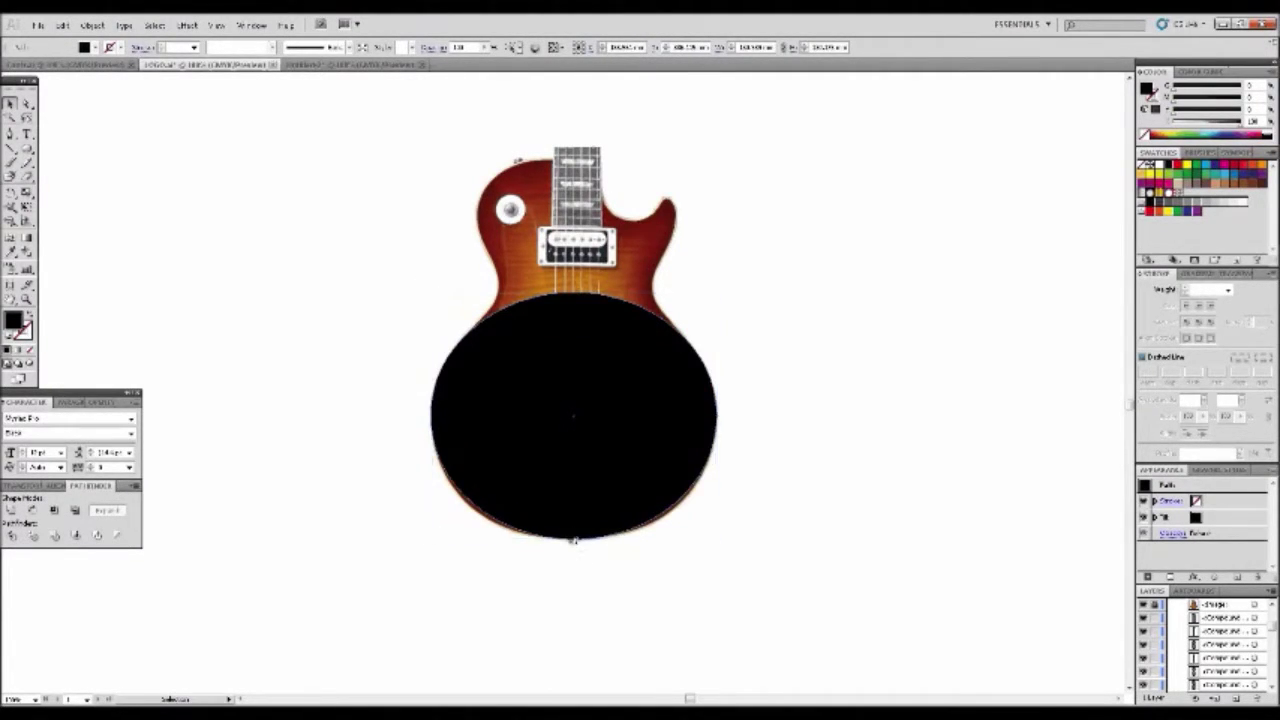
# Fill the ellipse with magenta and get the Pen tool ready for tracing the guitar's upper body.
pyautogui.click(1249, 172)
pyautogui.click(810, 253)
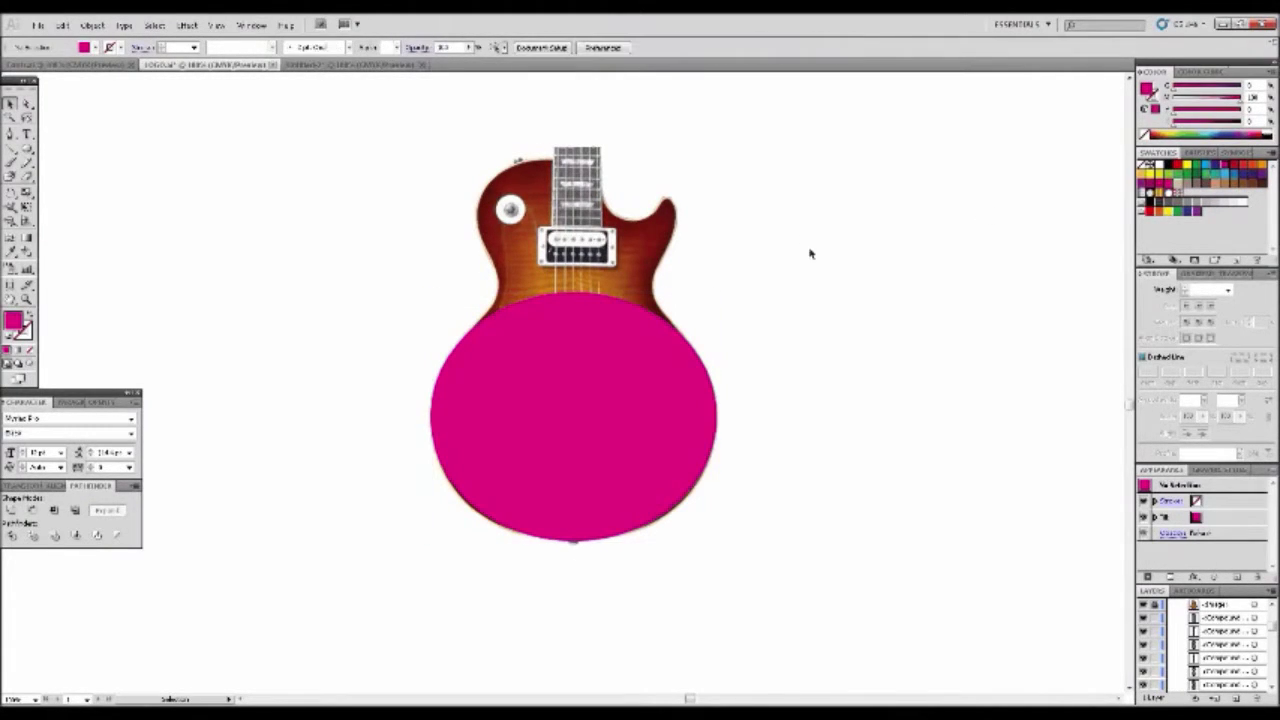
pyautogui.click(26, 298)
pyautogui.click(567, 267)
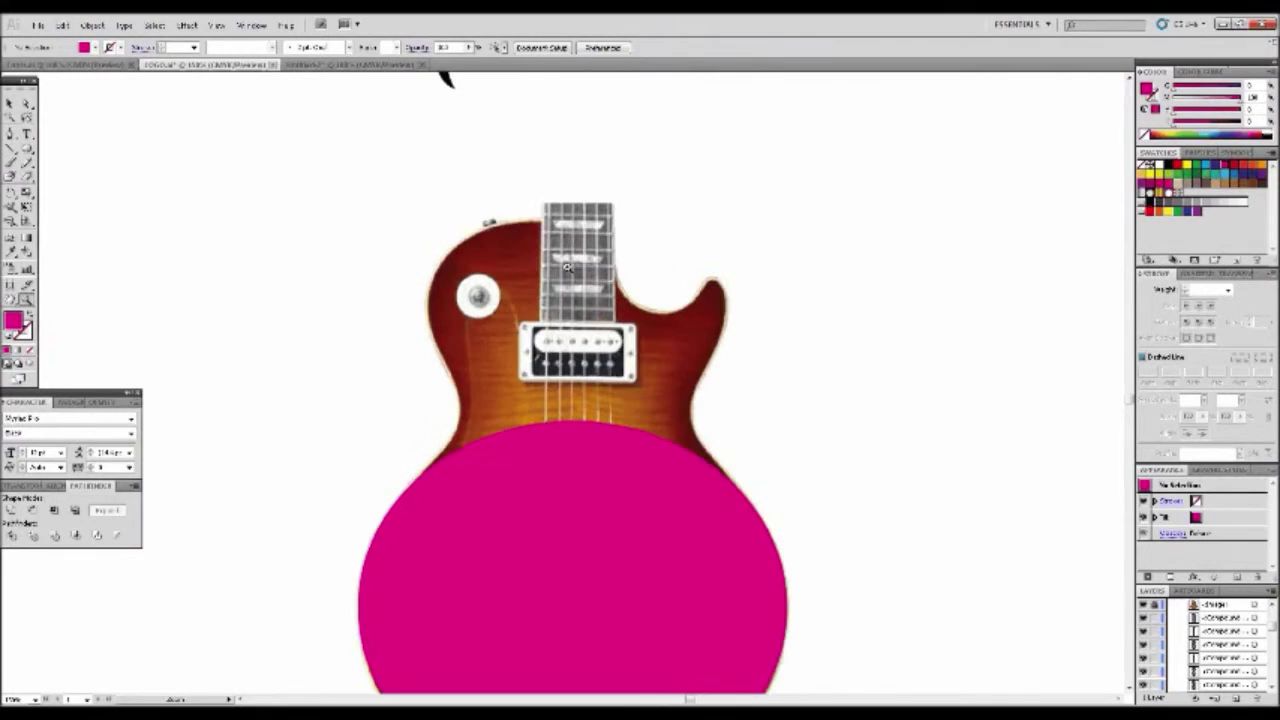
pyautogui.click(10, 134)
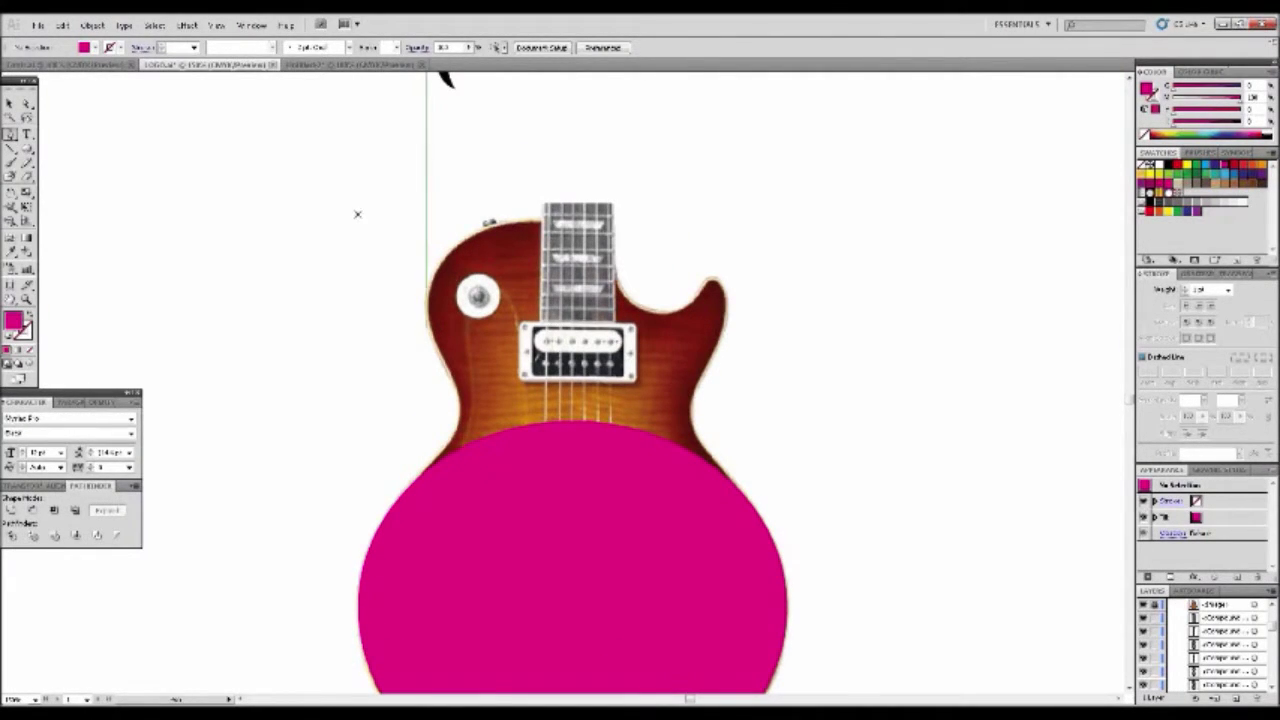
pyautogui.click(218, 25)
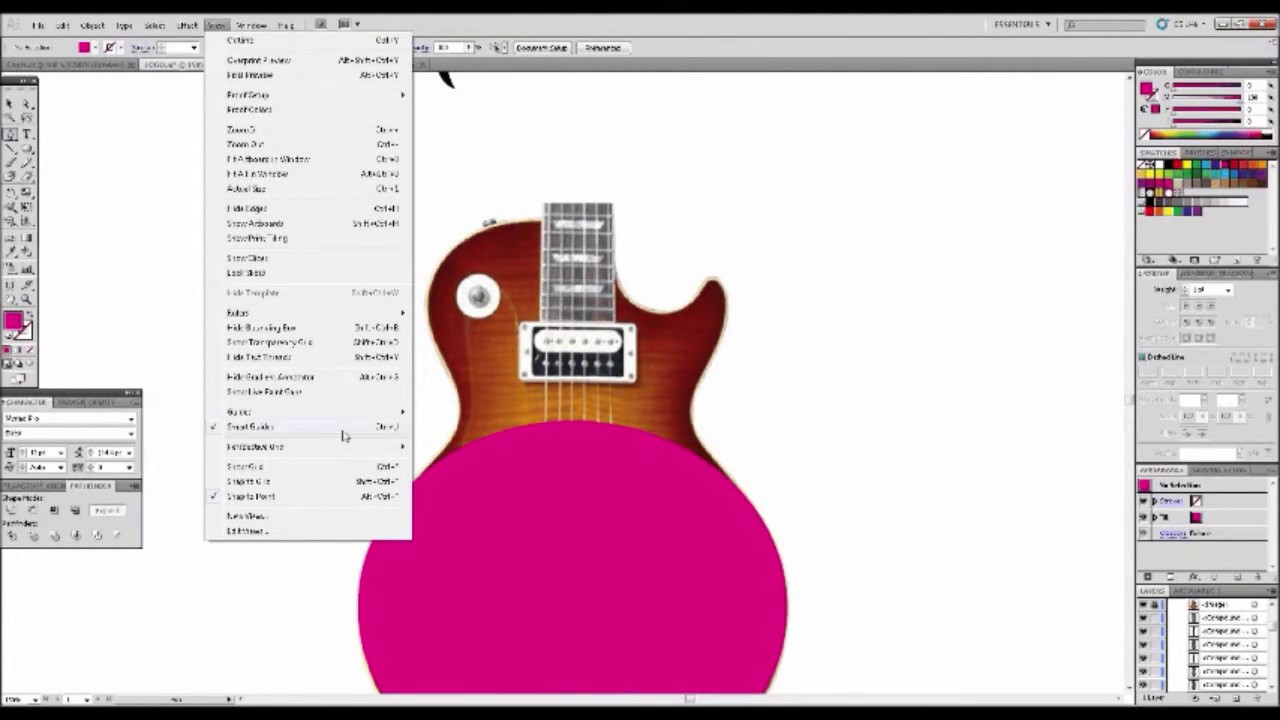
pyautogui.click(72, 156)
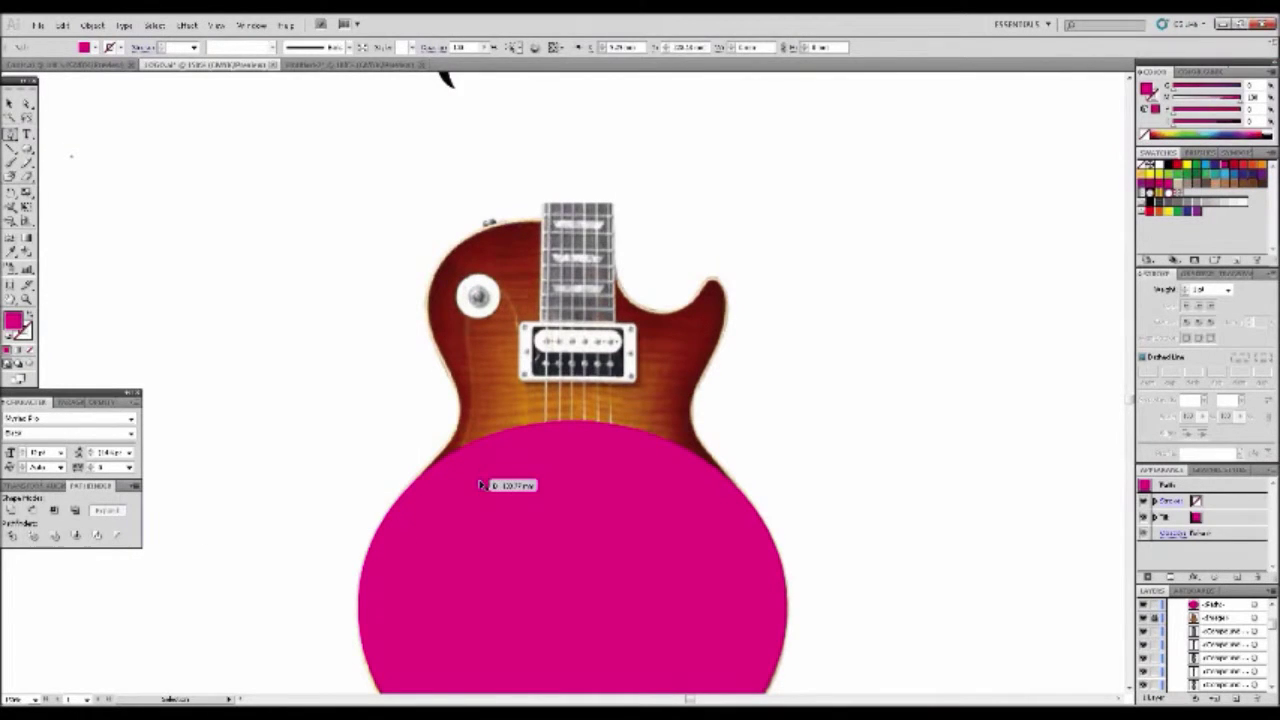
pyautogui.hotkey('ctrl', 'z')
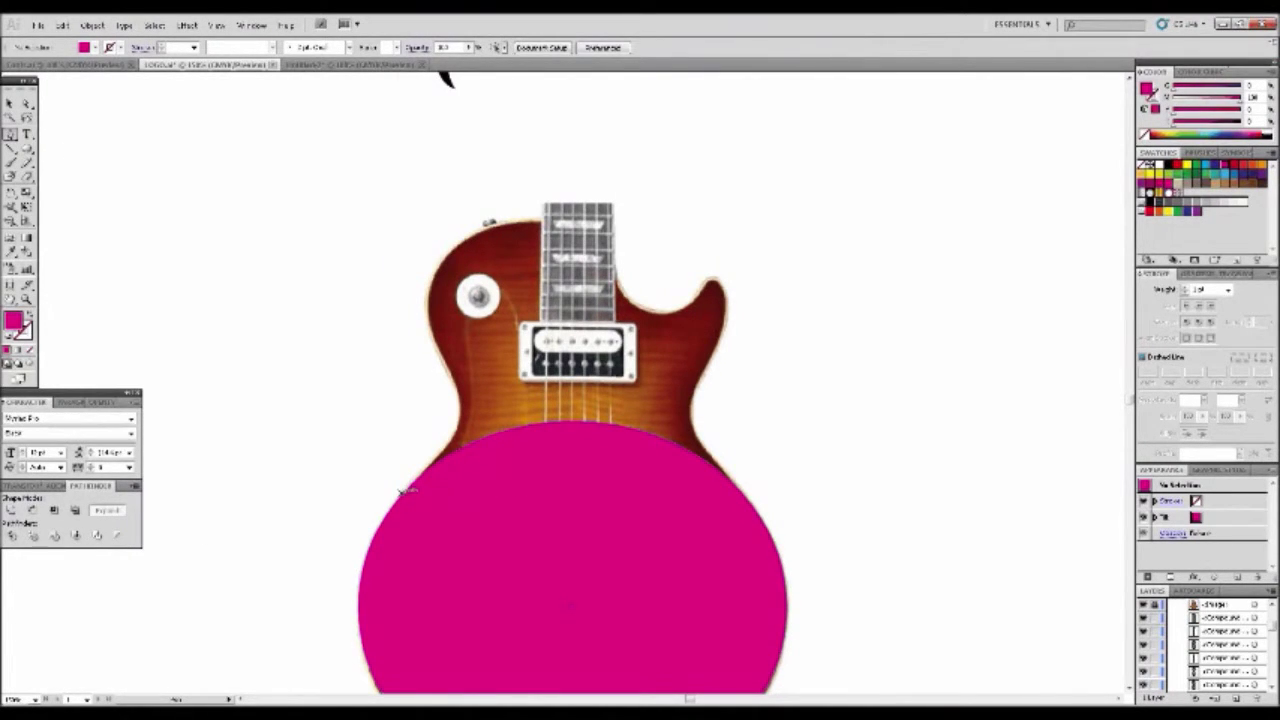
pyautogui.click(411, 489)
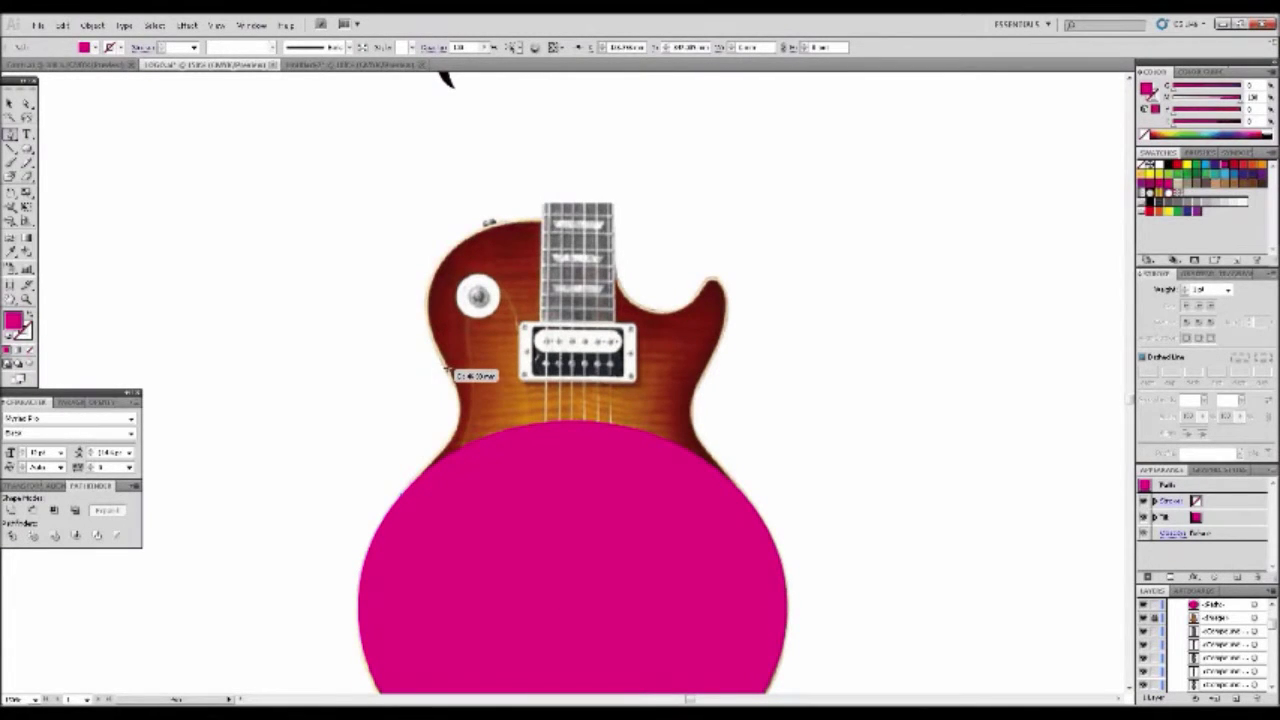
pyautogui.moveTo(448, 386); pyautogui.dragTo(406, 295)
pyautogui.hotkey('ctrl', 'z')
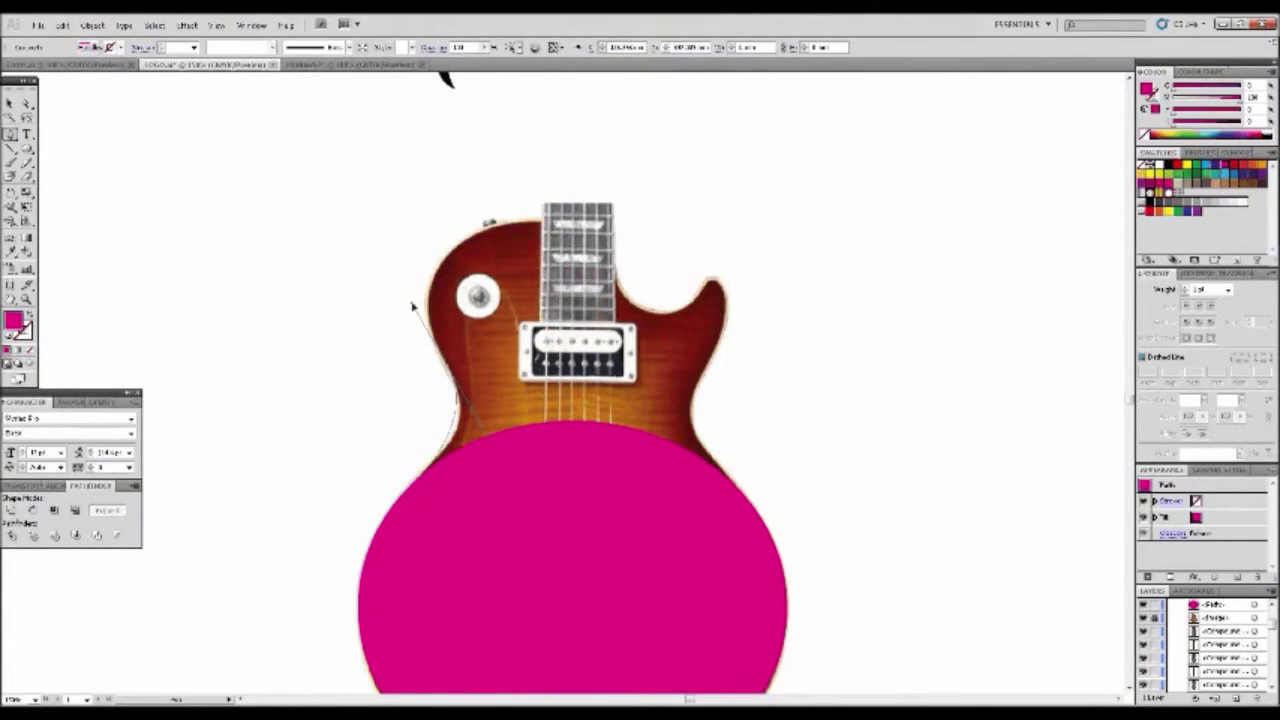
pyautogui.hotkey('ctrl', 'z')
# Trace the guitar's upper-left outline with the Pen tool, from the ellipse's left edge around the shoulder and across the neck.
pyautogui.click(419, 478)
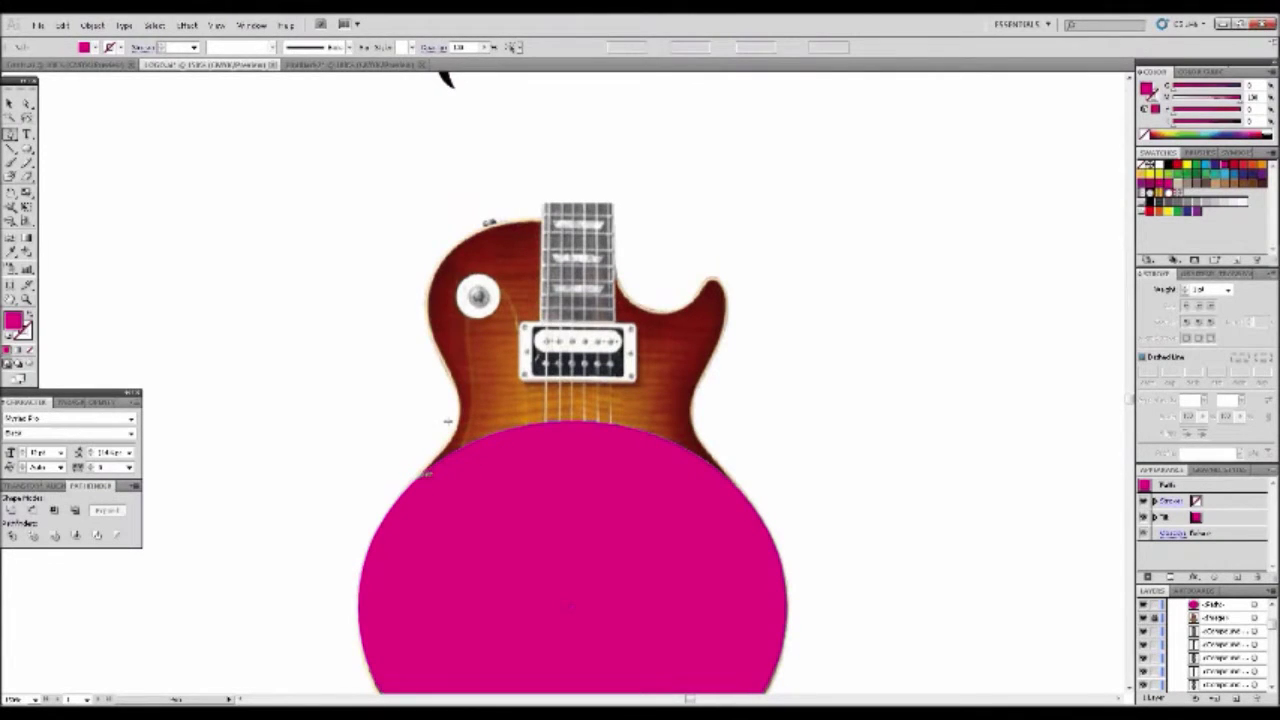
pyautogui.moveTo(452, 376); pyautogui.dragTo(423, 323)
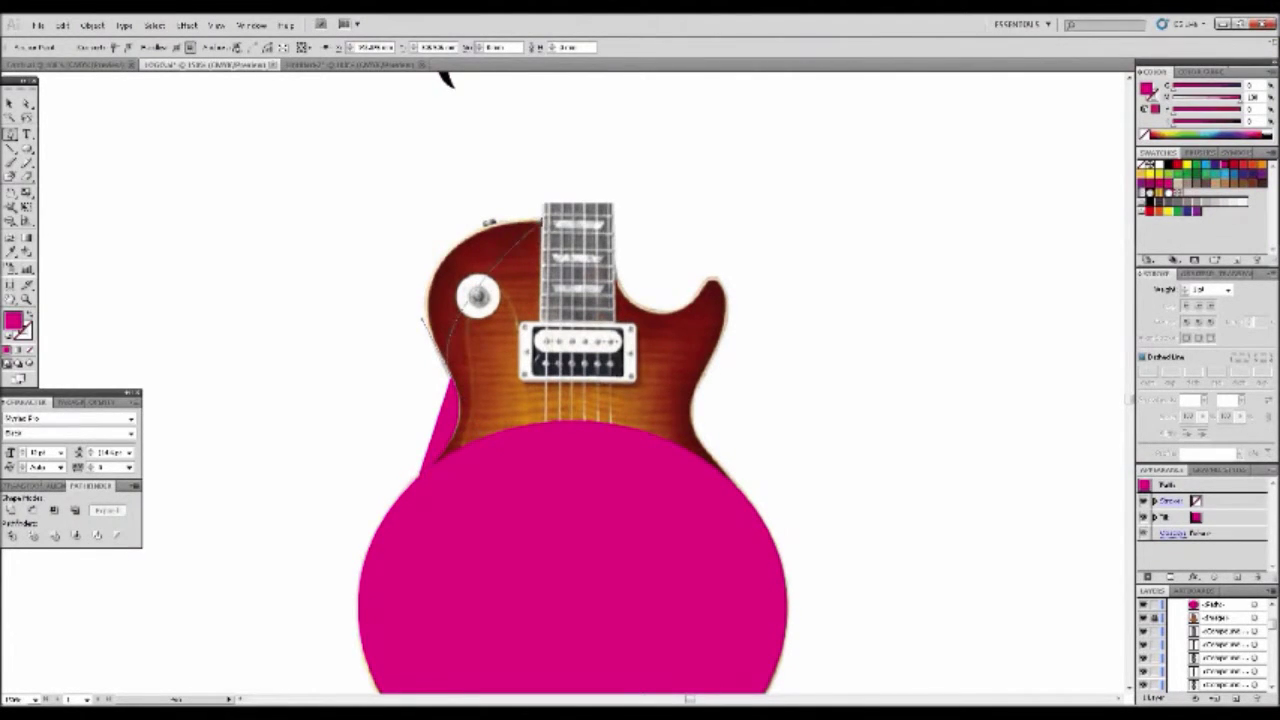
pyautogui.moveTo(542, 220); pyautogui.dragTo(681, 215)
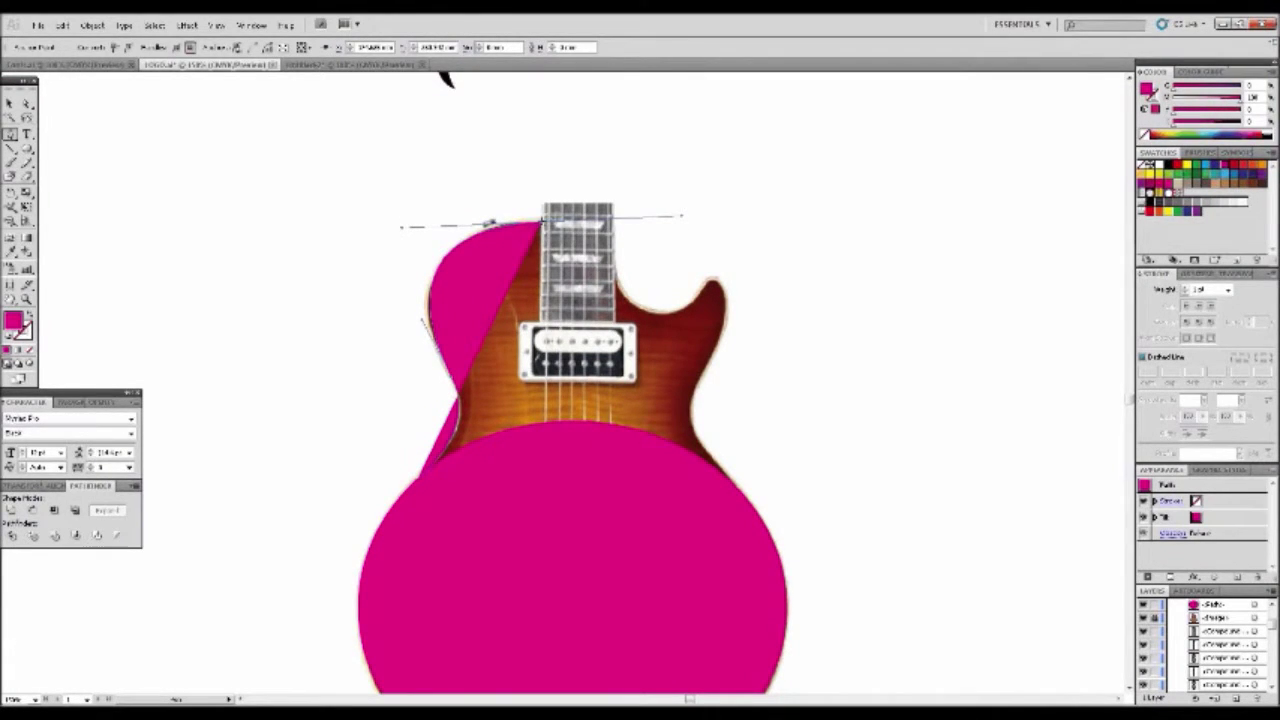
pyautogui.click(607, 262)
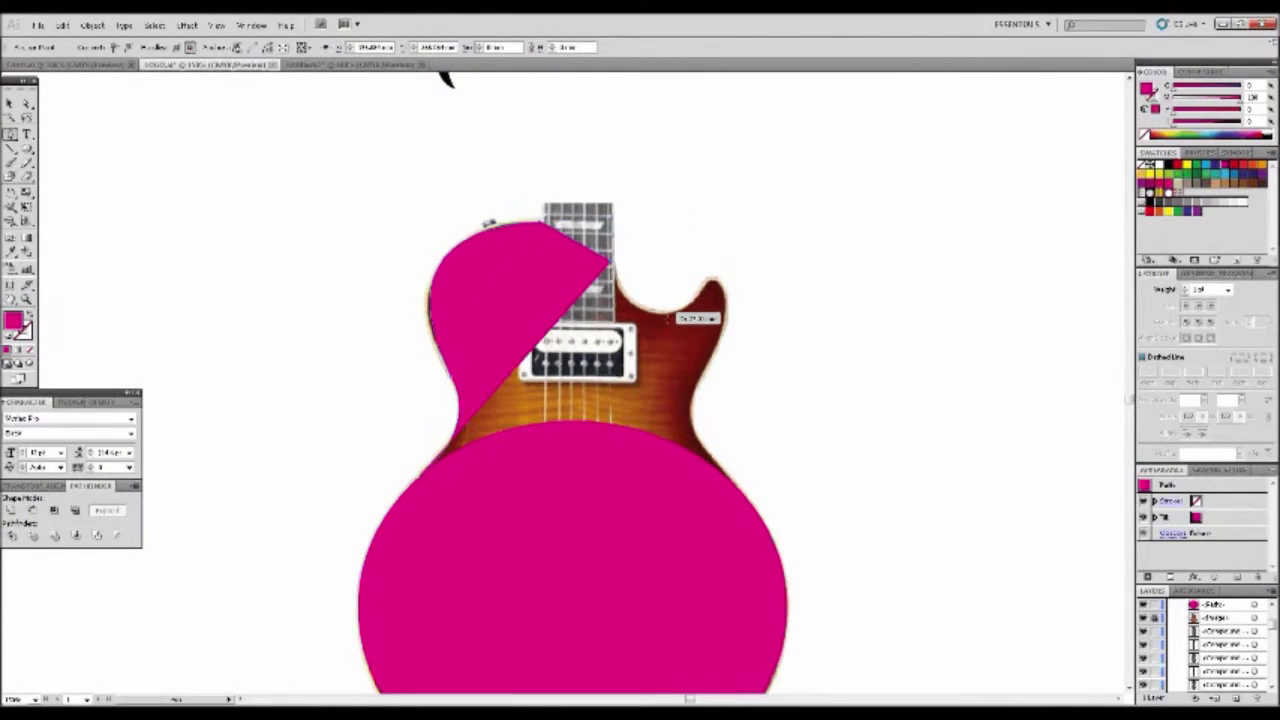
# Continue the pen outline around the cutaway and pointed horn and down the right waist to the ellipse's edge.
pyautogui.moveTo(662, 314); pyautogui.dragTo(708, 316)
pyautogui.click(712, 288)
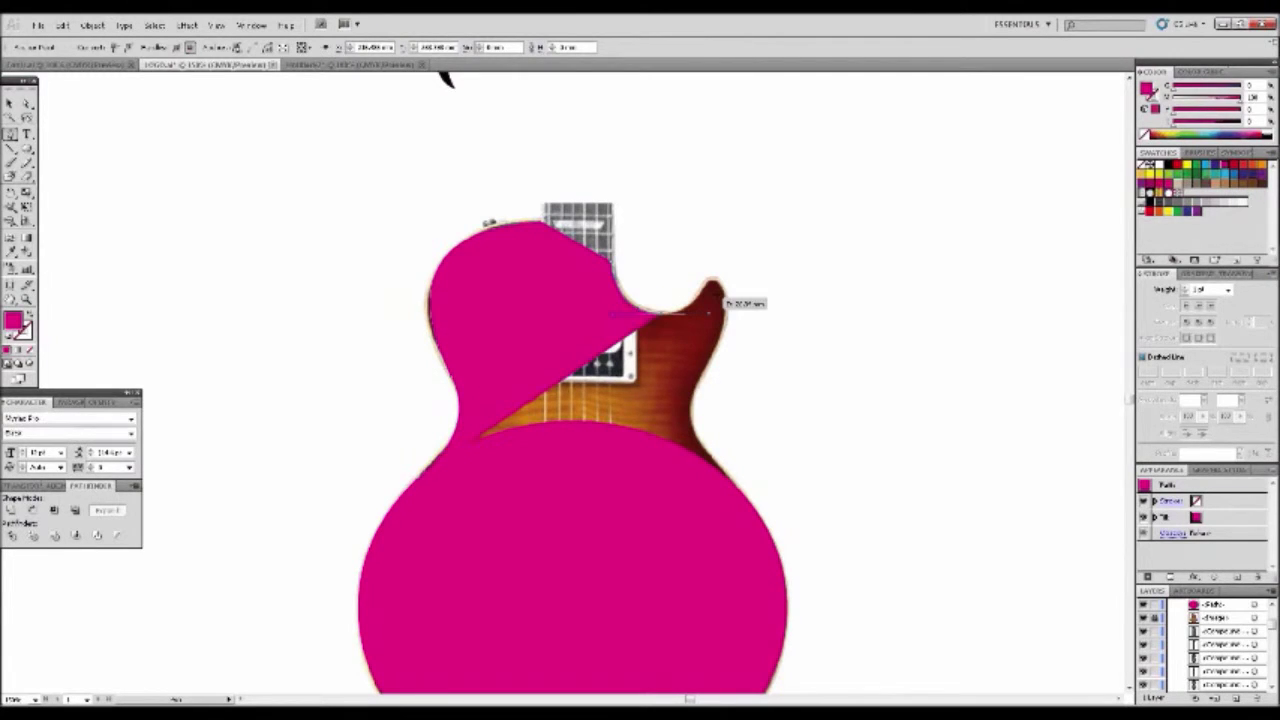
pyautogui.moveTo(712, 289); pyautogui.dragTo(740, 310)
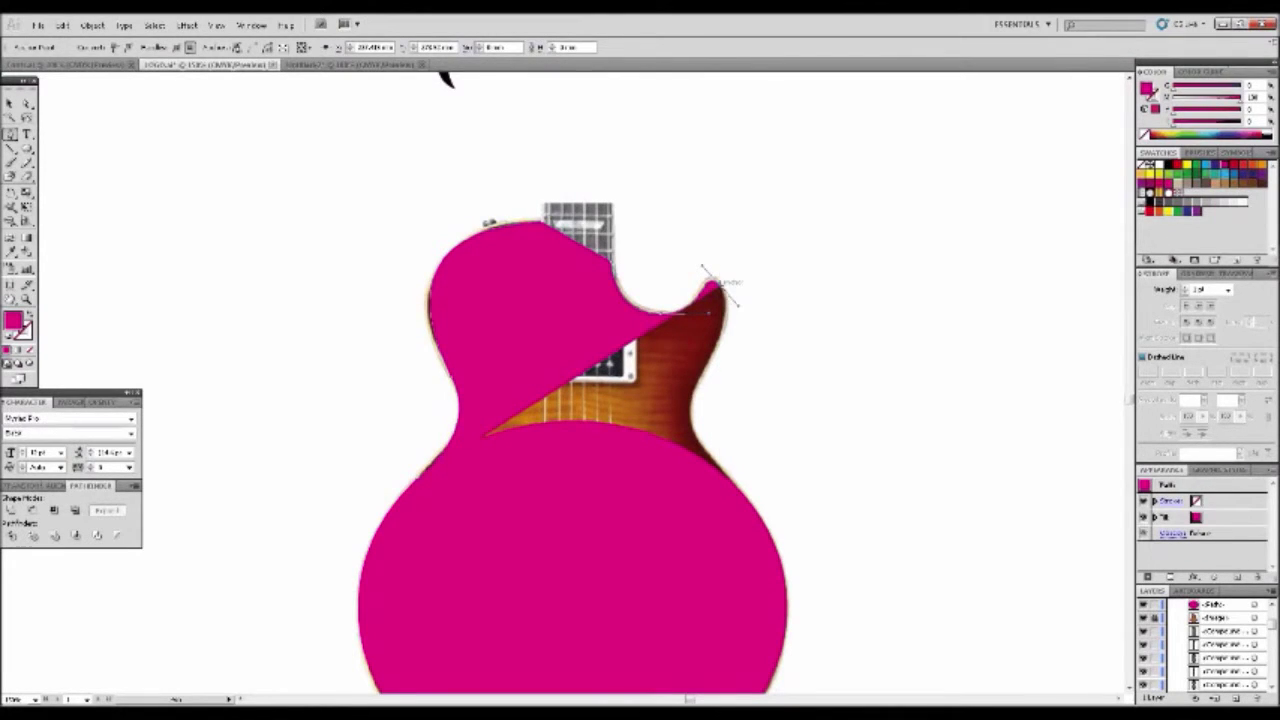
pyautogui.click(722, 288)
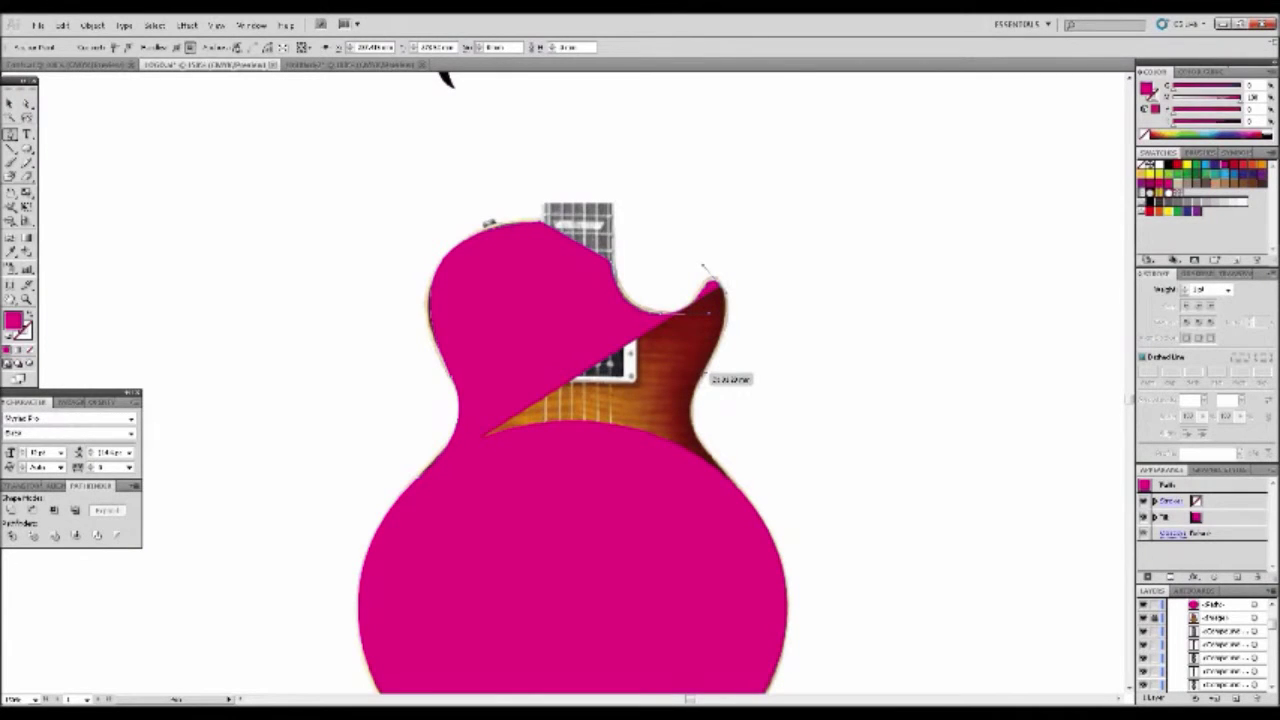
pyautogui.moveTo(700, 380); pyautogui.dragTo(672, 422)
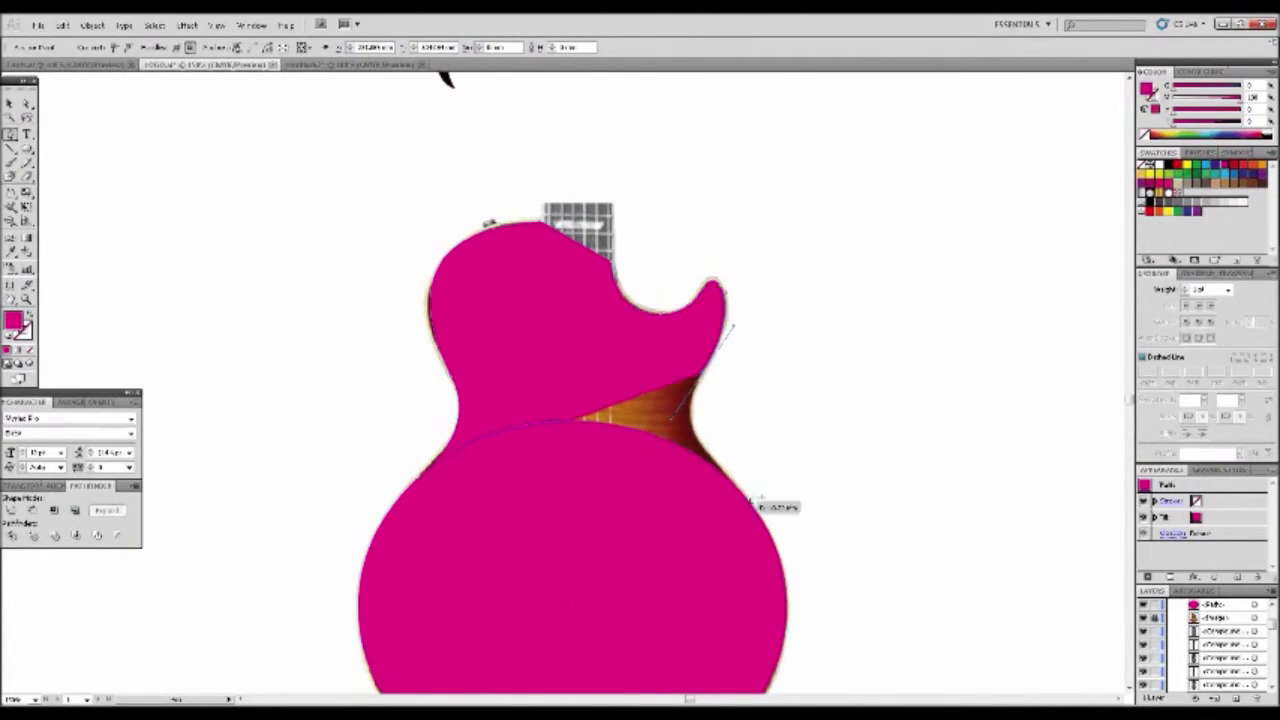
pyautogui.moveTo(757, 500); pyautogui.dragTo(800, 562)
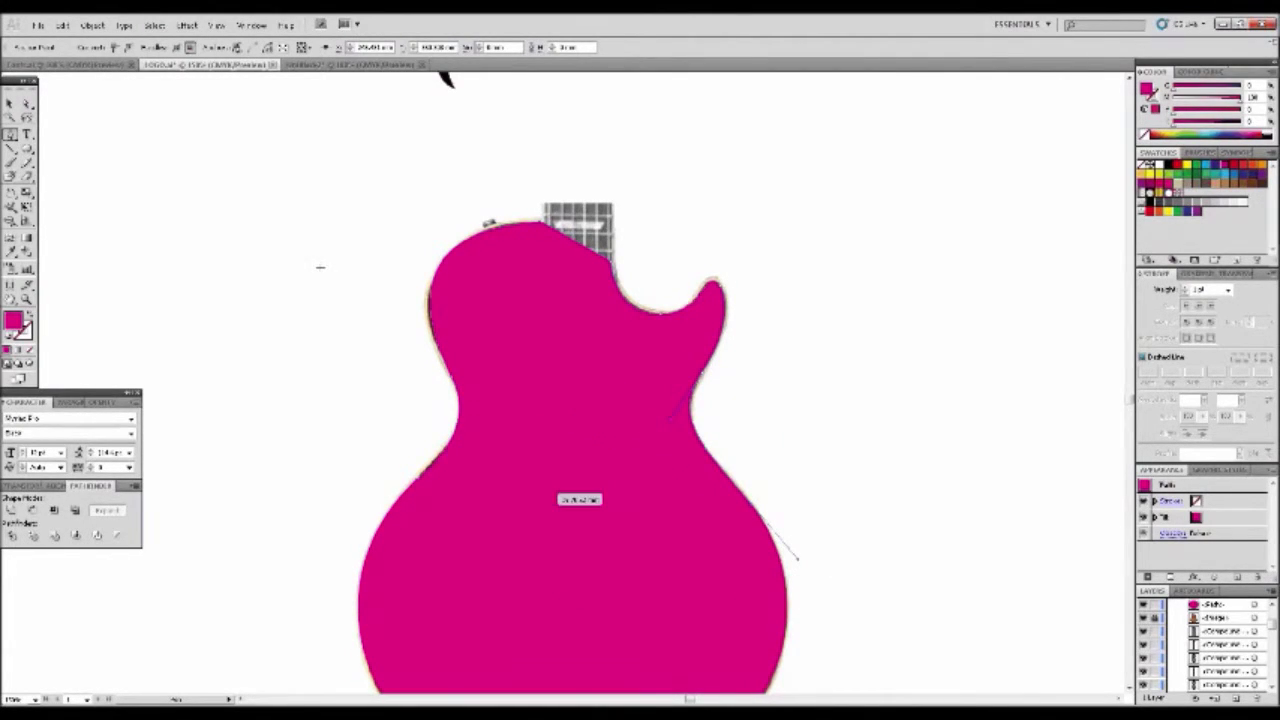
# Merge the ellipse and the traced upper body into a single guitar body shape.
pyautogui.press('v')
pyautogui.click(586, 579)
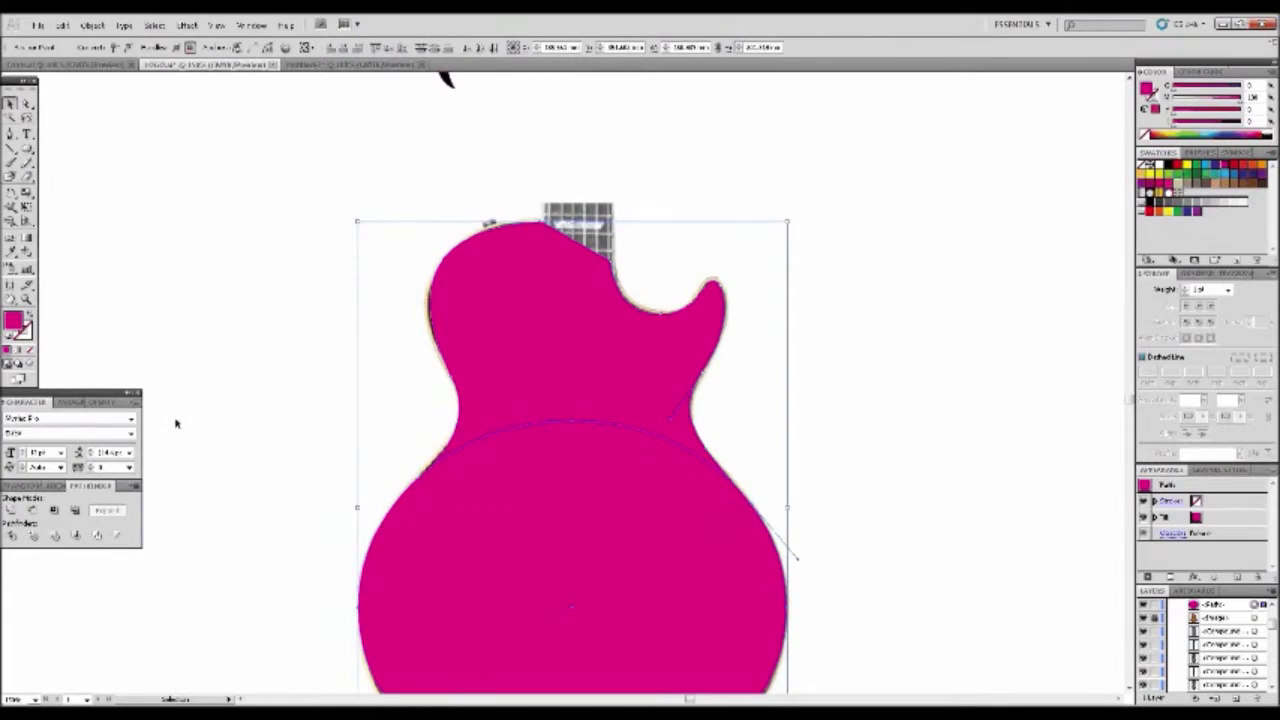
pyautogui.click(135, 486)
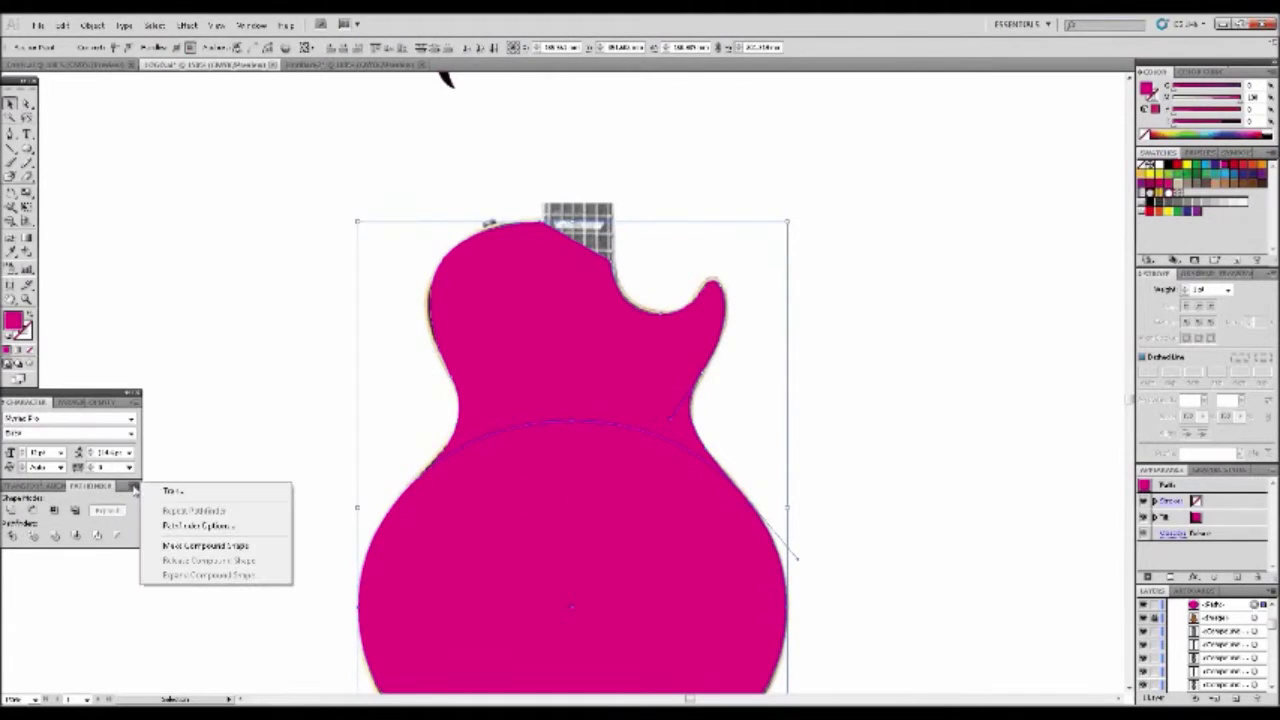
pyautogui.click(201, 546)
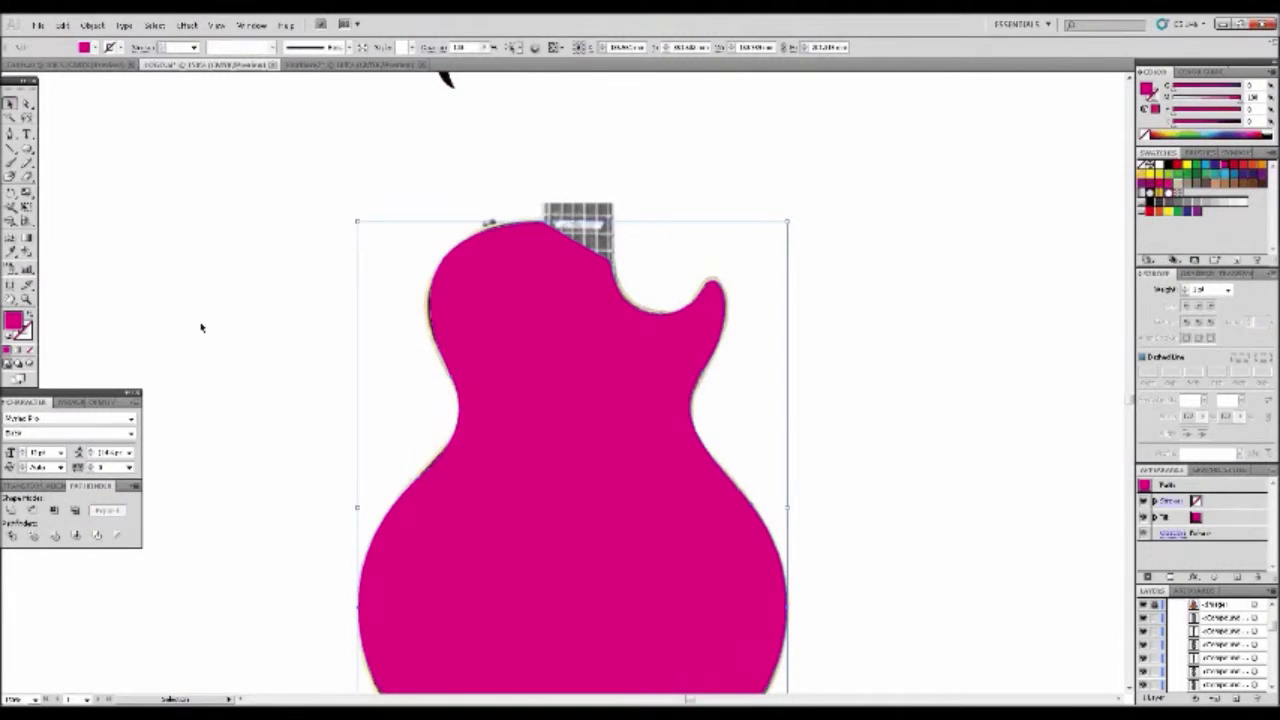
# Move the magenta body shape off the photo to expose the guitar, and place it back over the photo.
pyautogui.press('z')
pyautogui.keyDown('alt'); pyautogui.click(659, 406); pyautogui.keyUp('alt')
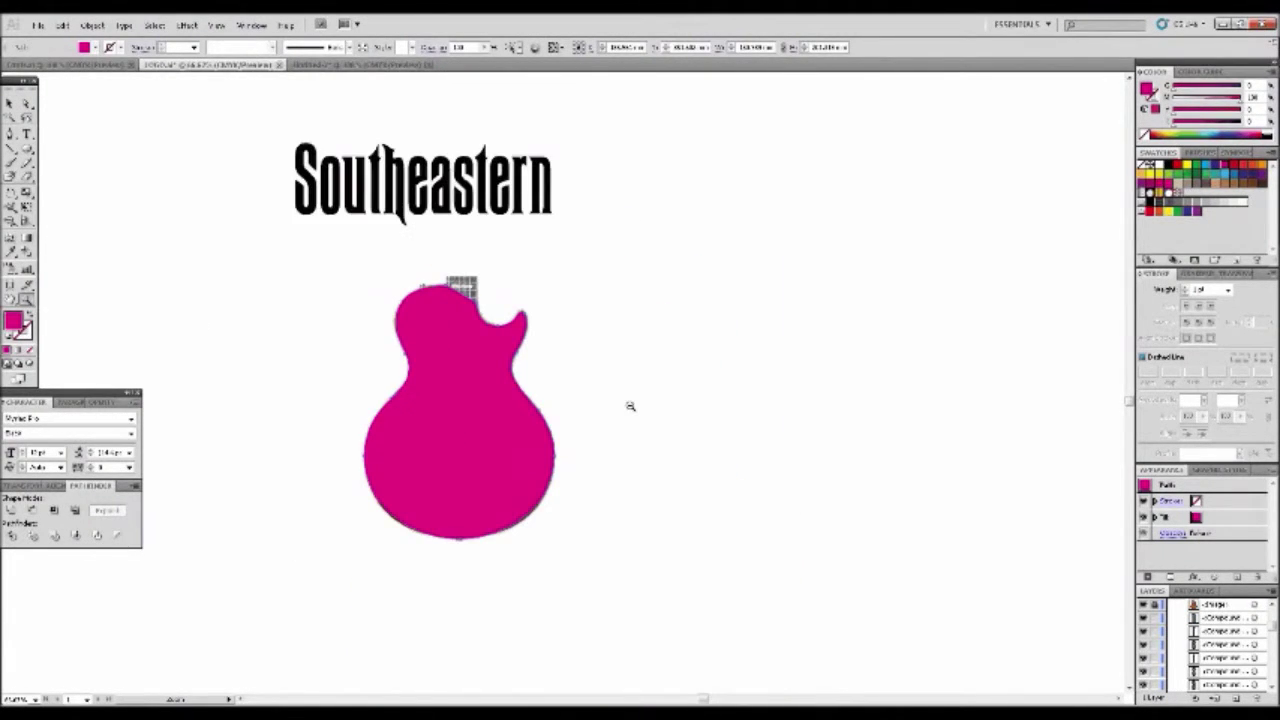
pyautogui.keyDown('alt'); pyautogui.click(529, 380); pyautogui.keyUp('alt')
pyautogui.click(10, 106)
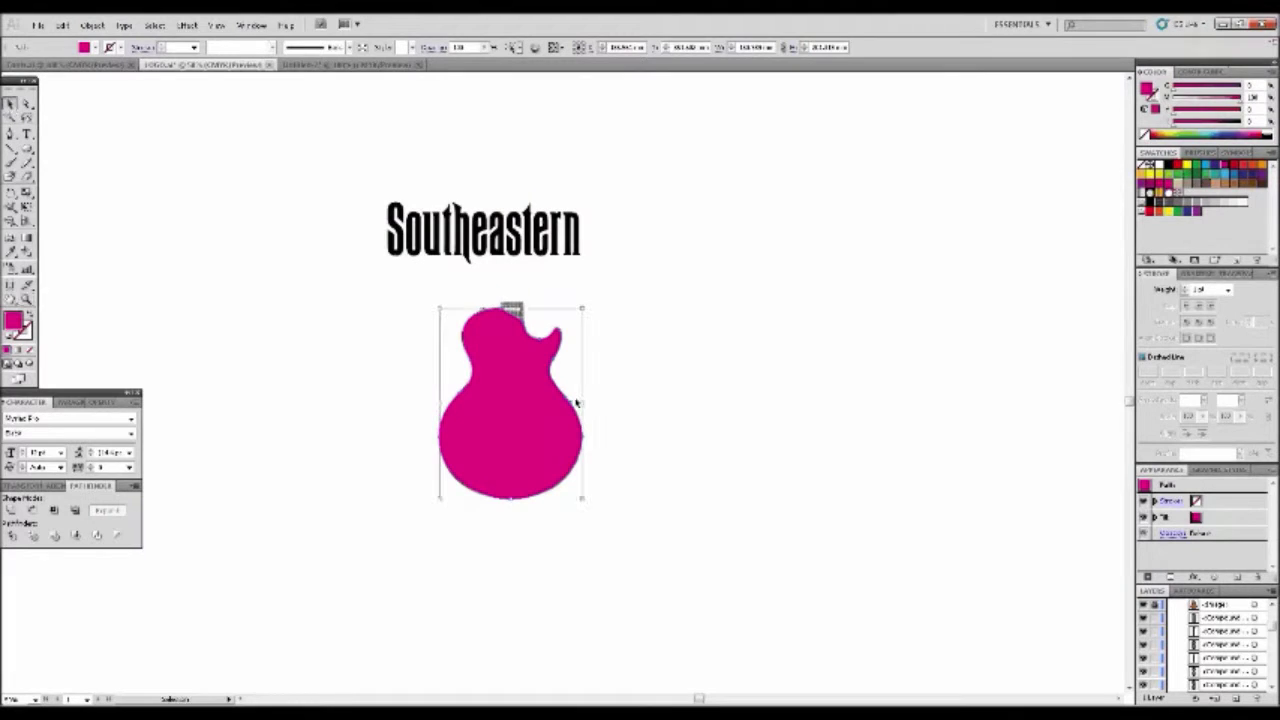
pyautogui.moveTo(523, 415); pyautogui.dragTo(363, 415)
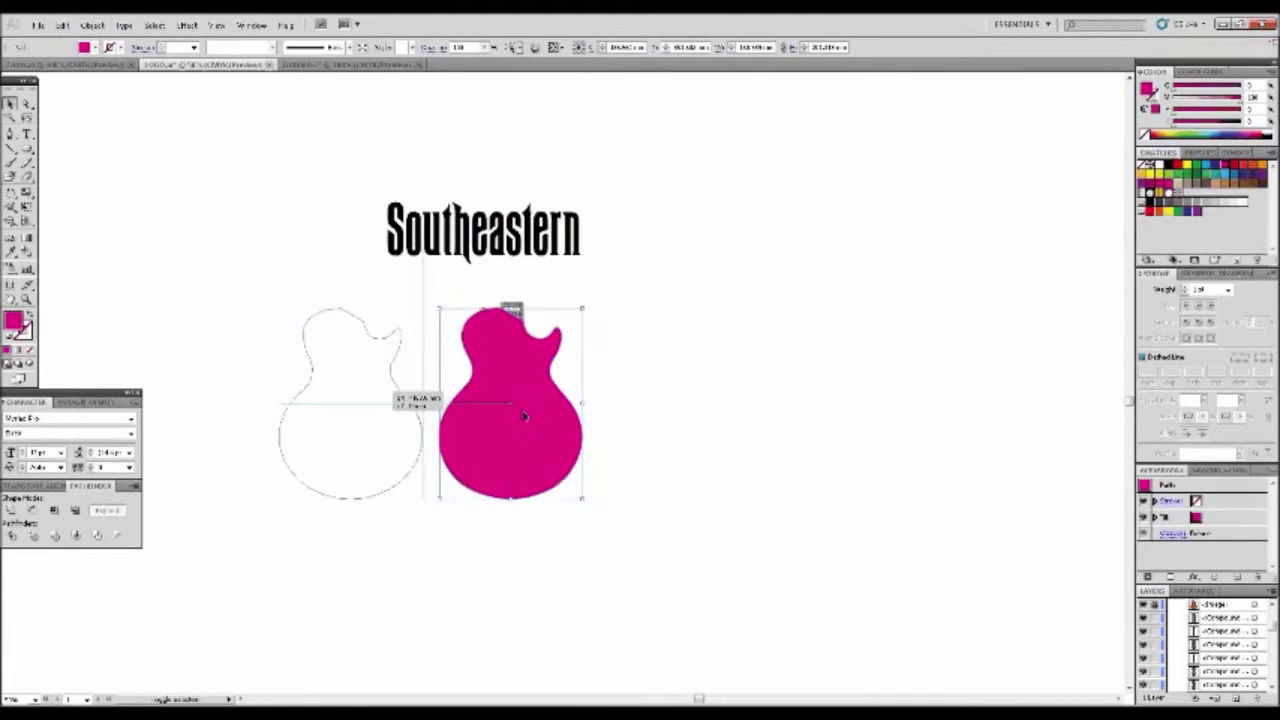
pyautogui.click(874, 448)
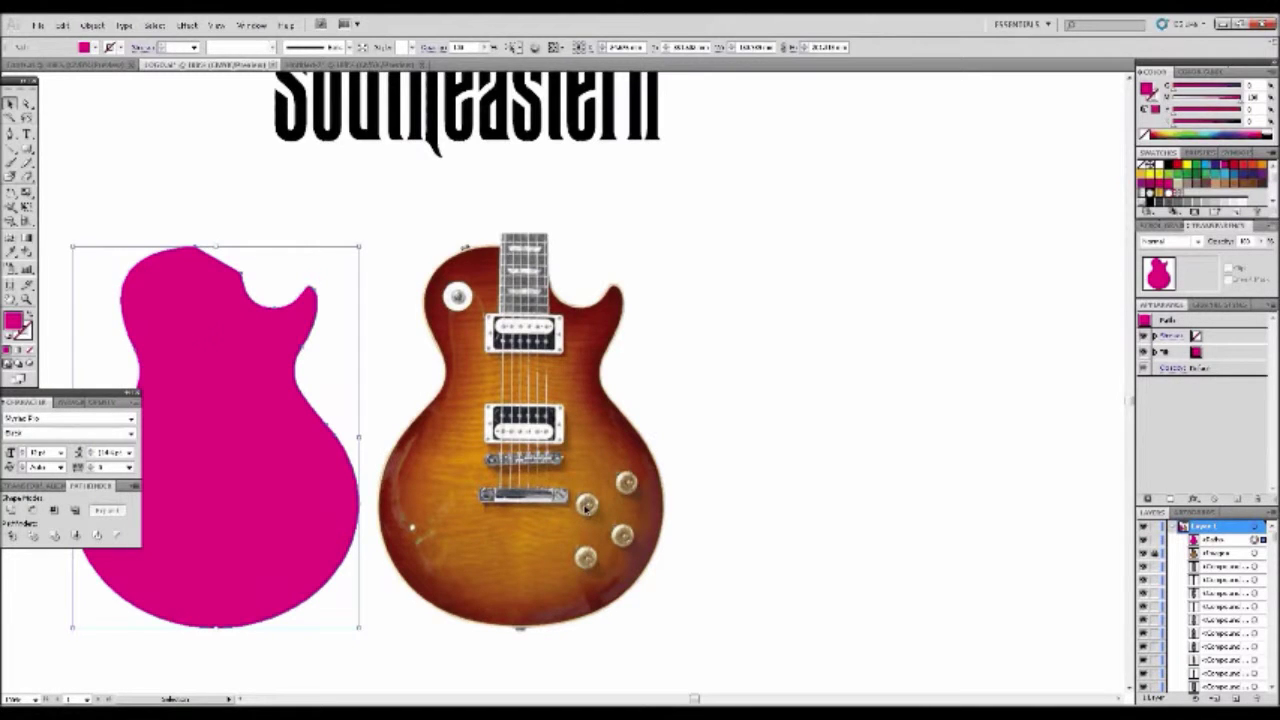
pyautogui.moveTo(202, 323); pyautogui.dragTo(537, 334)
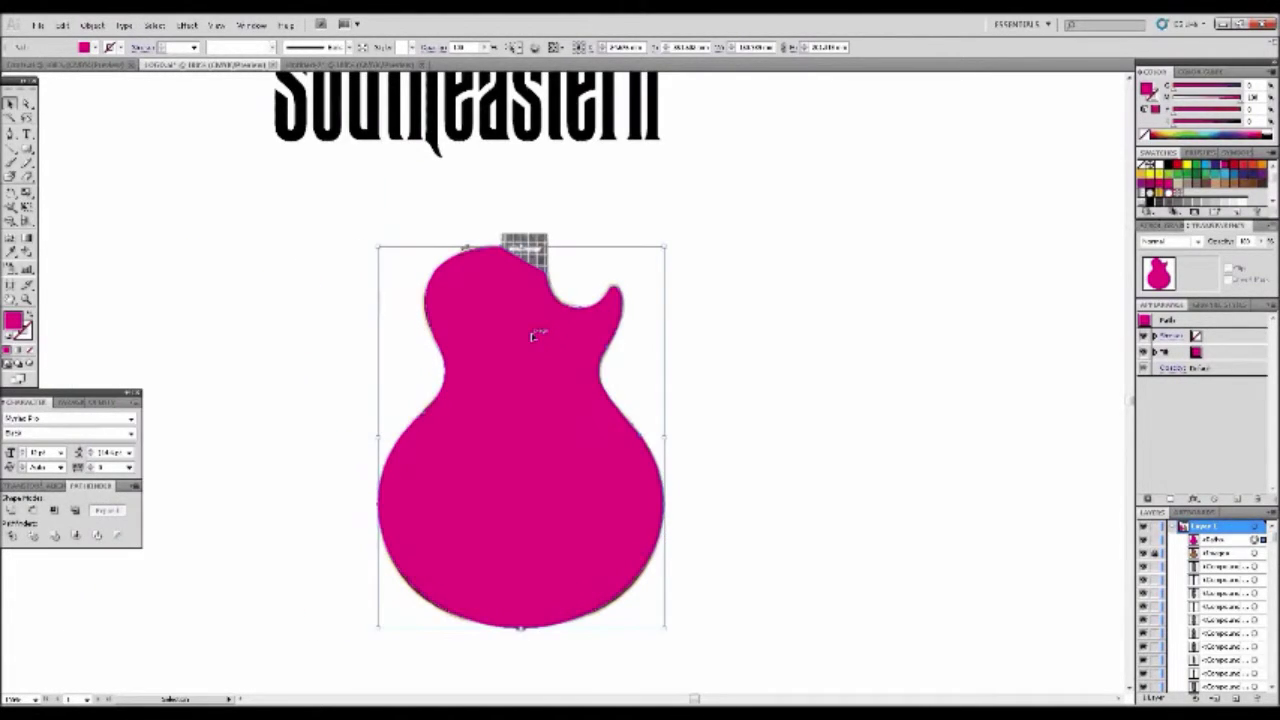
# Set the guitar body shape's opacity to 50% and lock the shape.
pyautogui.click(1262, 244)
pyautogui.moveTo(1258, 257); pyautogui.dragTo(1229, 260)
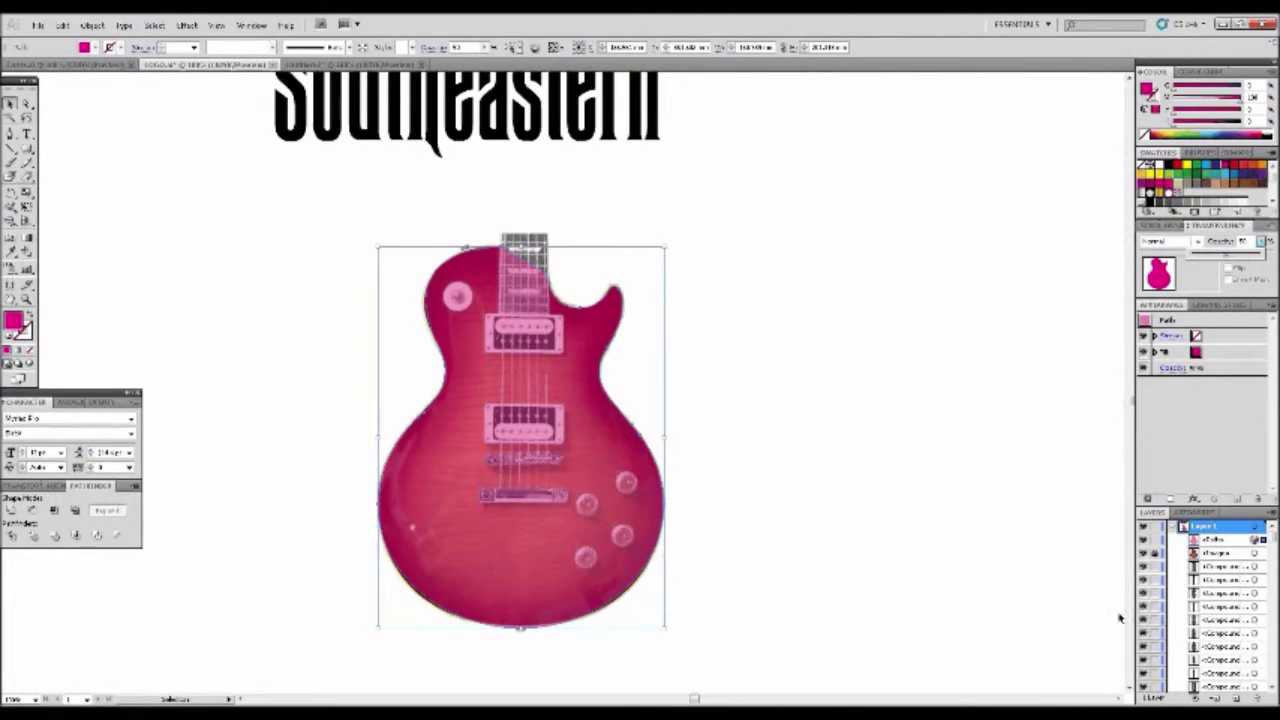
pyautogui.click(1155, 551)
pyautogui.click(1157, 543)
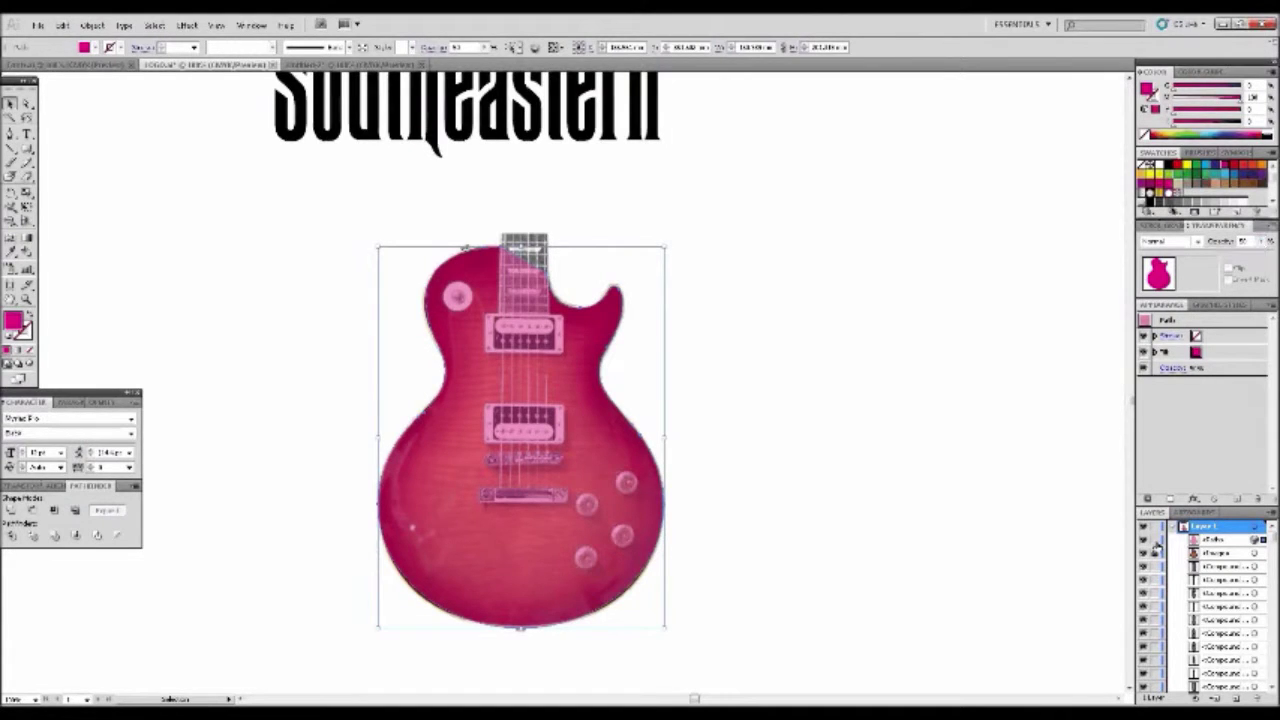
pyautogui.click(1156, 545)
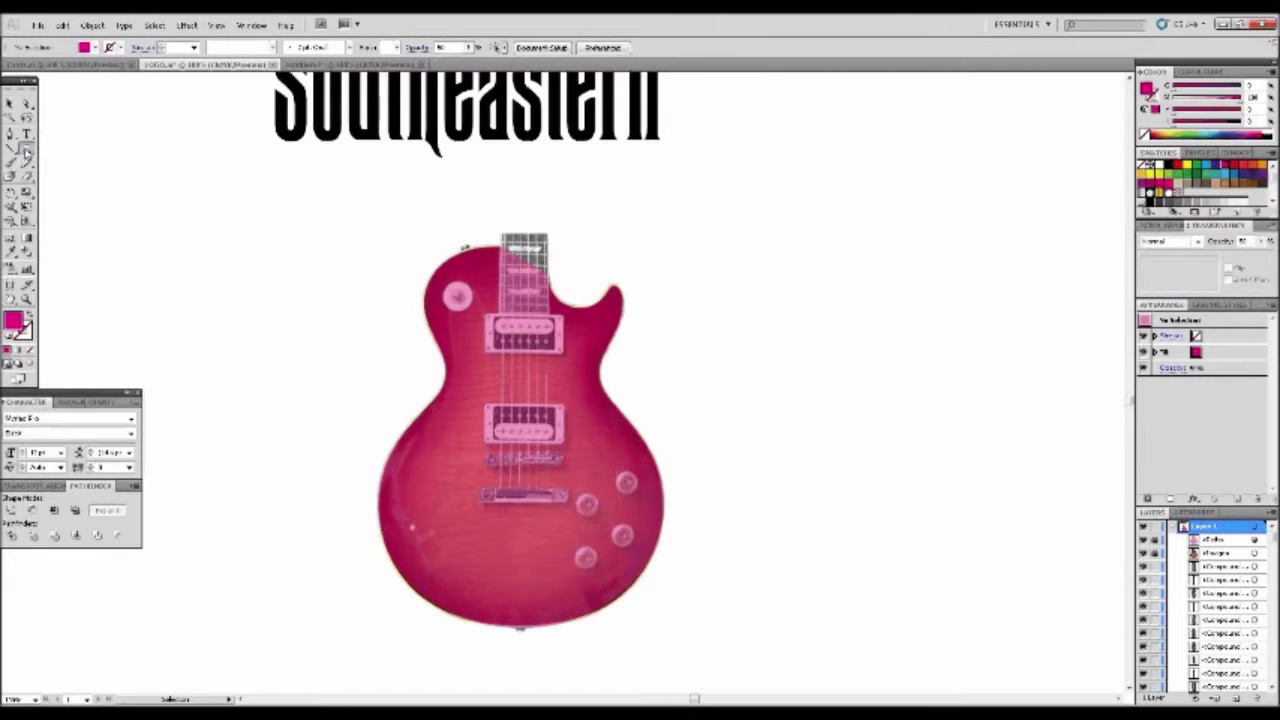
# Draw a magenta rounded rectangle covering the upper pickup and place a copy of it over the lower pickup.
pyautogui.moveTo(27, 150); pyautogui.dragTo(66, 165)
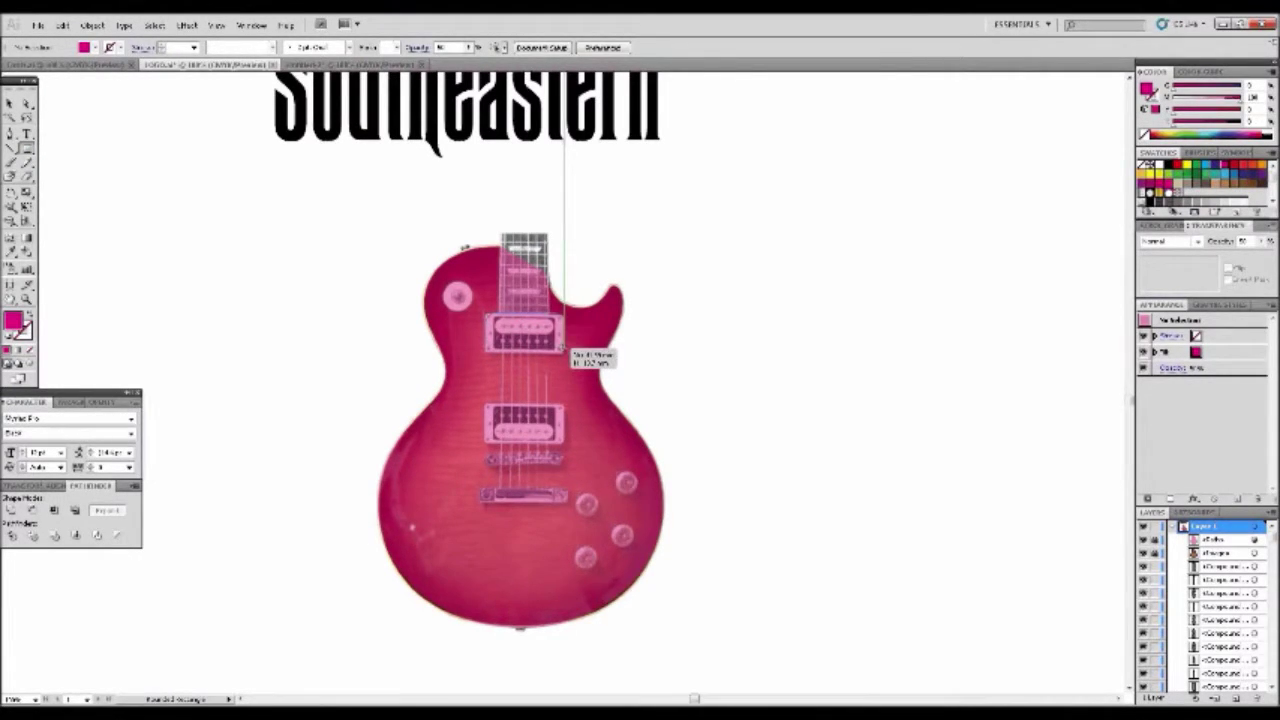
pyautogui.moveTo(562, 348); pyautogui.dragTo(566, 354)
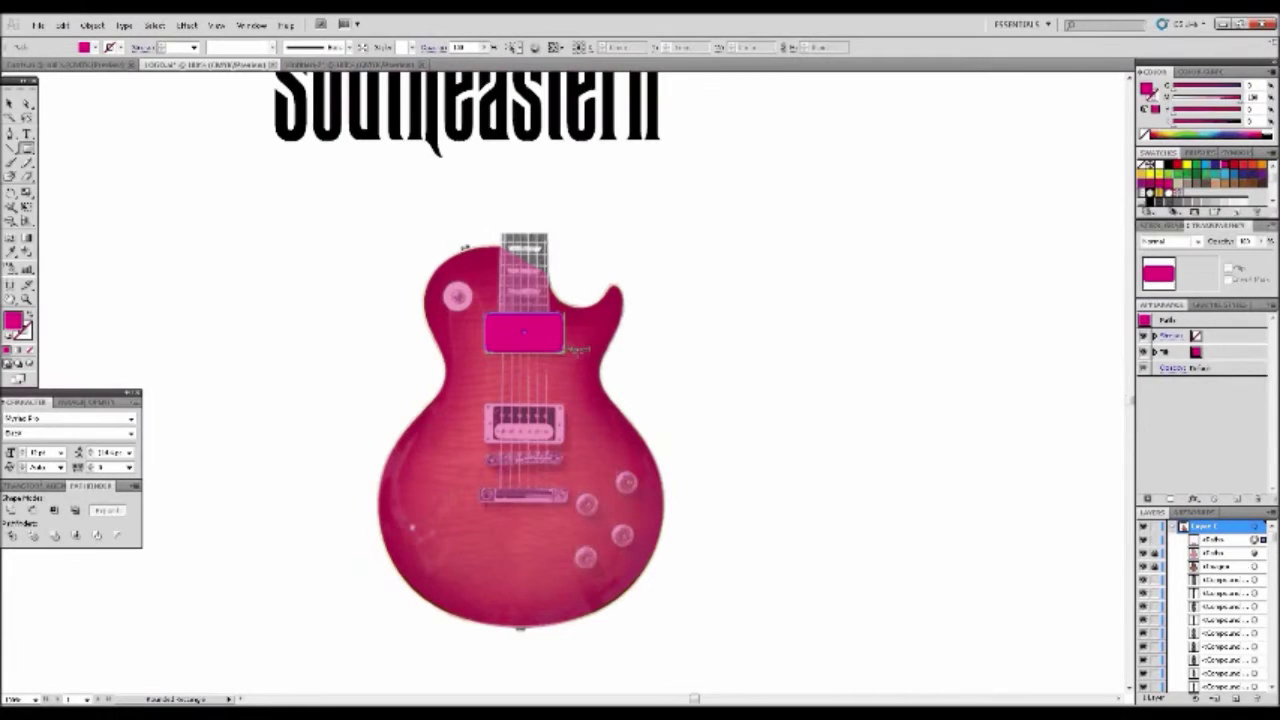
pyautogui.click(9, 103)
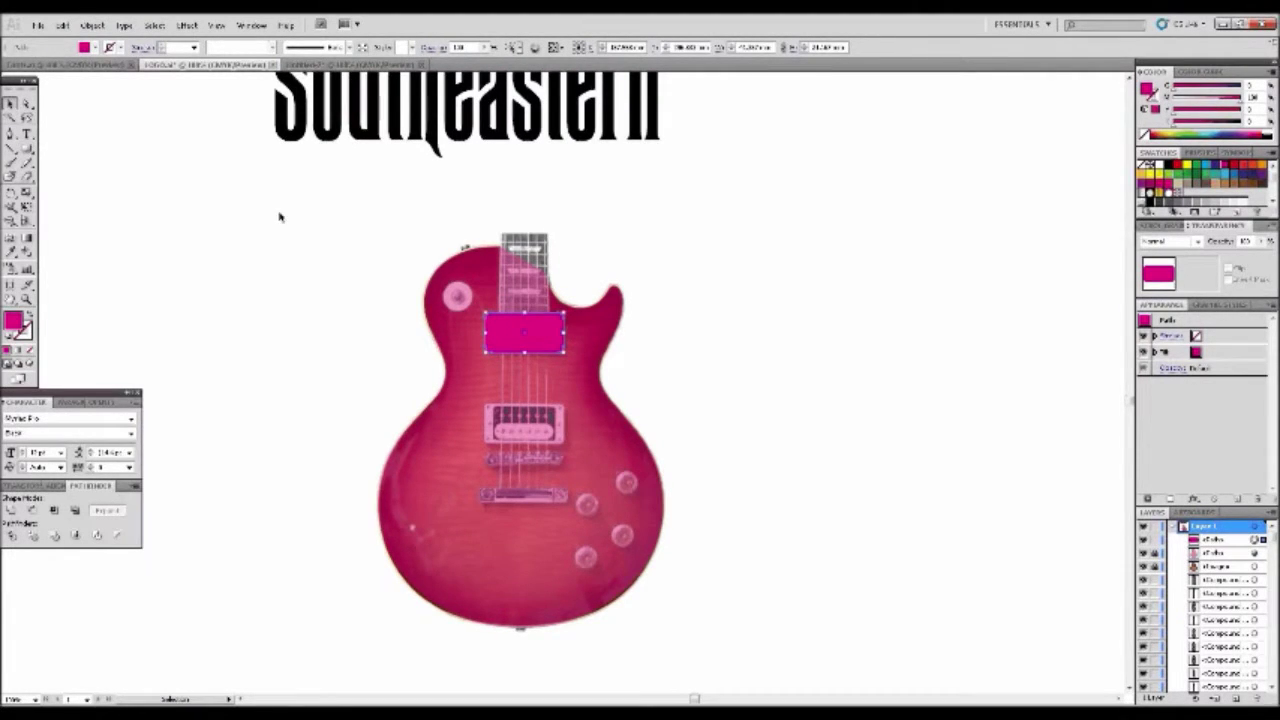
pyautogui.click(284, 220)
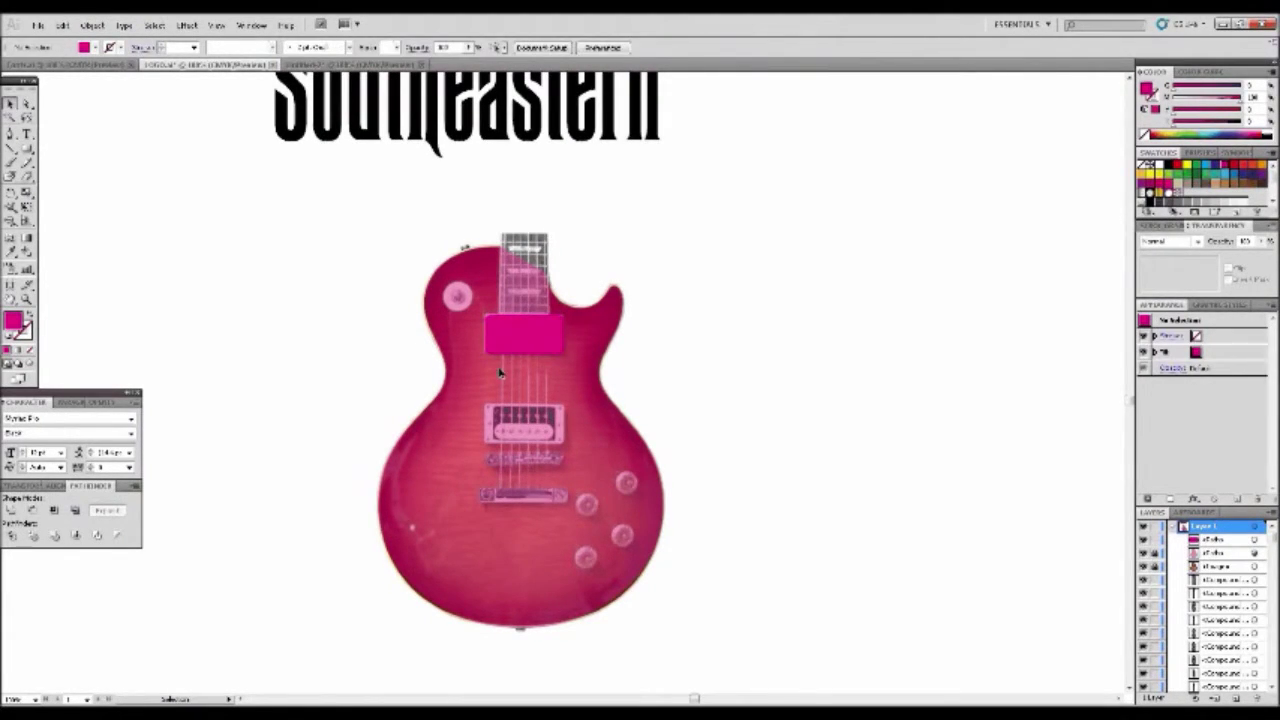
pyautogui.moveTo(515, 345); pyautogui.dragTo(538, 431)
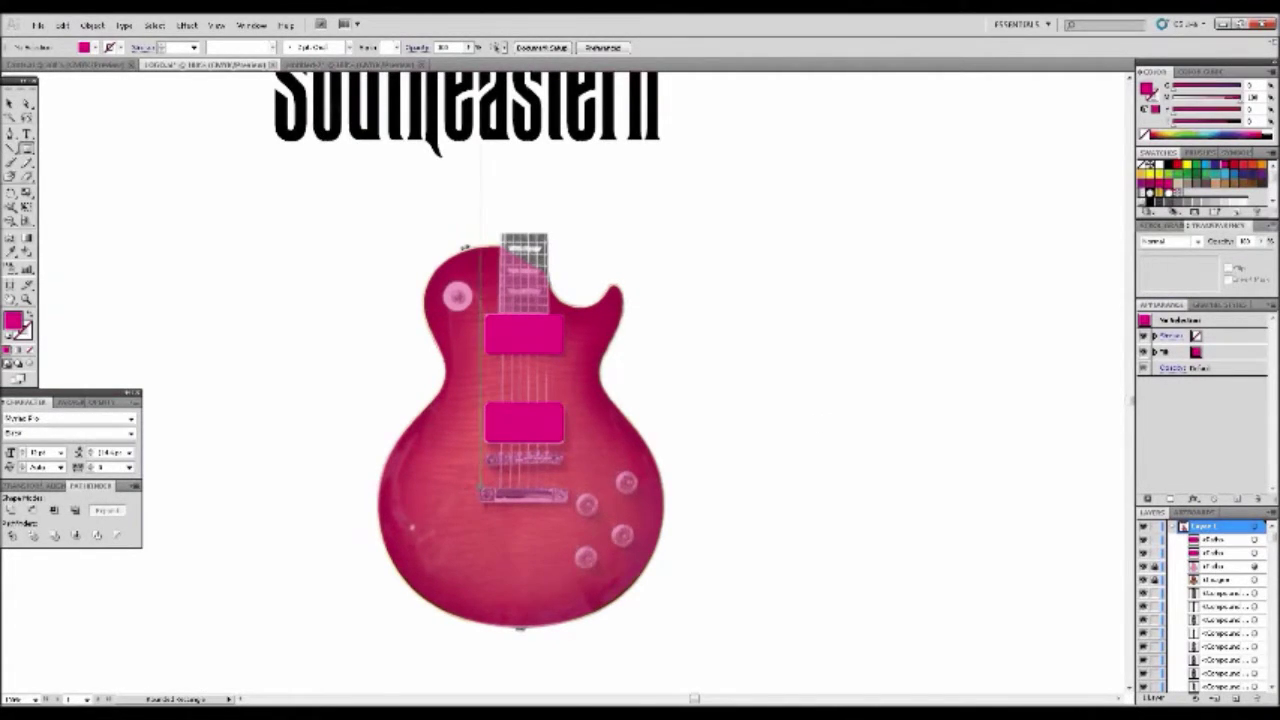
# Draw a thin rounded rectangle over the tailpiece and fit a narrower copy over the bridge above it.
pyautogui.moveTo(480, 487); pyautogui.dragTo(568, 501)
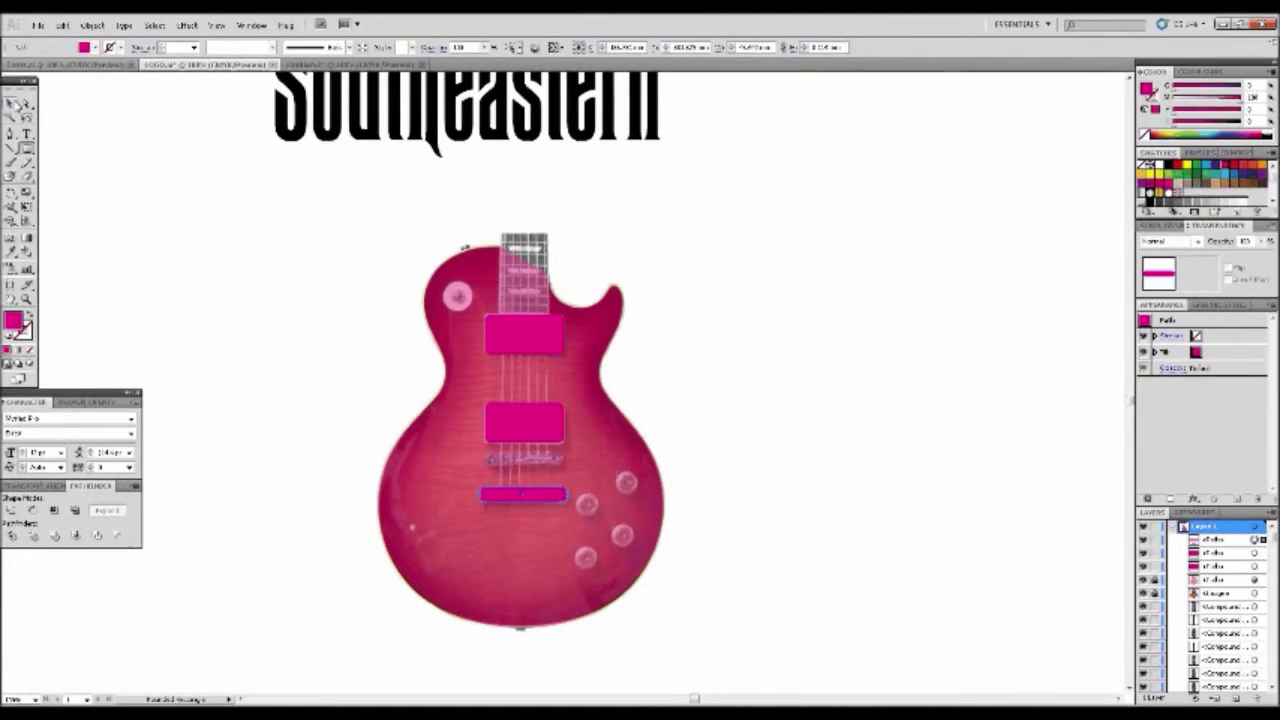
pyautogui.press('v')
pyautogui.moveTo(566, 490); pyautogui.dragTo(543, 460)
pyautogui.click(664, 455)
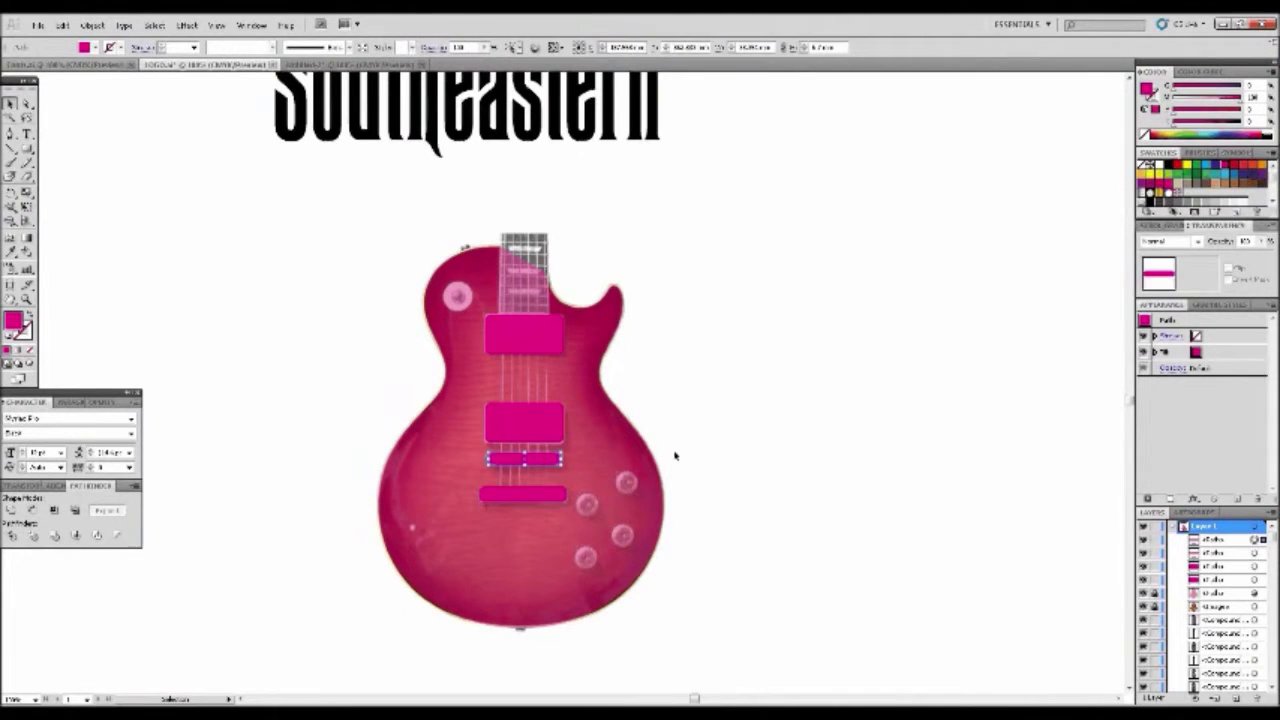
# Draw a magenta circle over the uppermost control knob and place copies of it over the other three knobs.
pyautogui.click(676, 454)
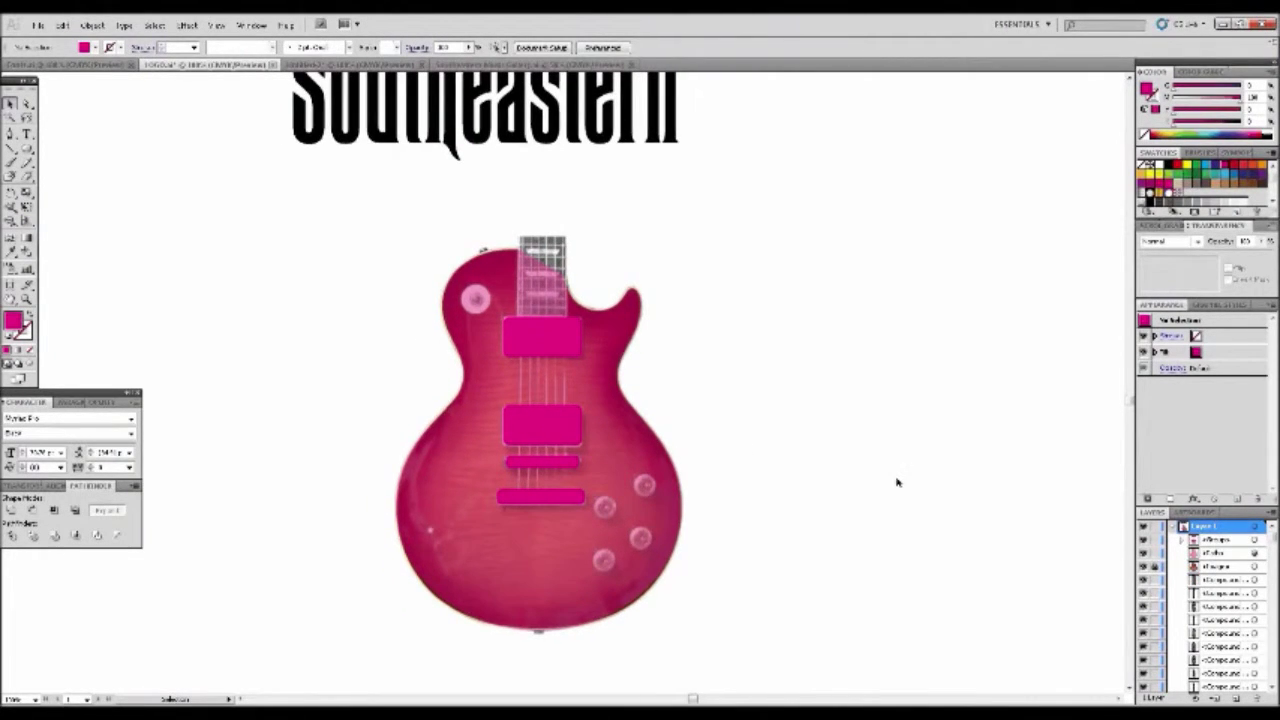
pyautogui.press('m')
pyautogui.moveTo(636, 473); pyautogui.dragTo(658, 495)
pyautogui.press('v')
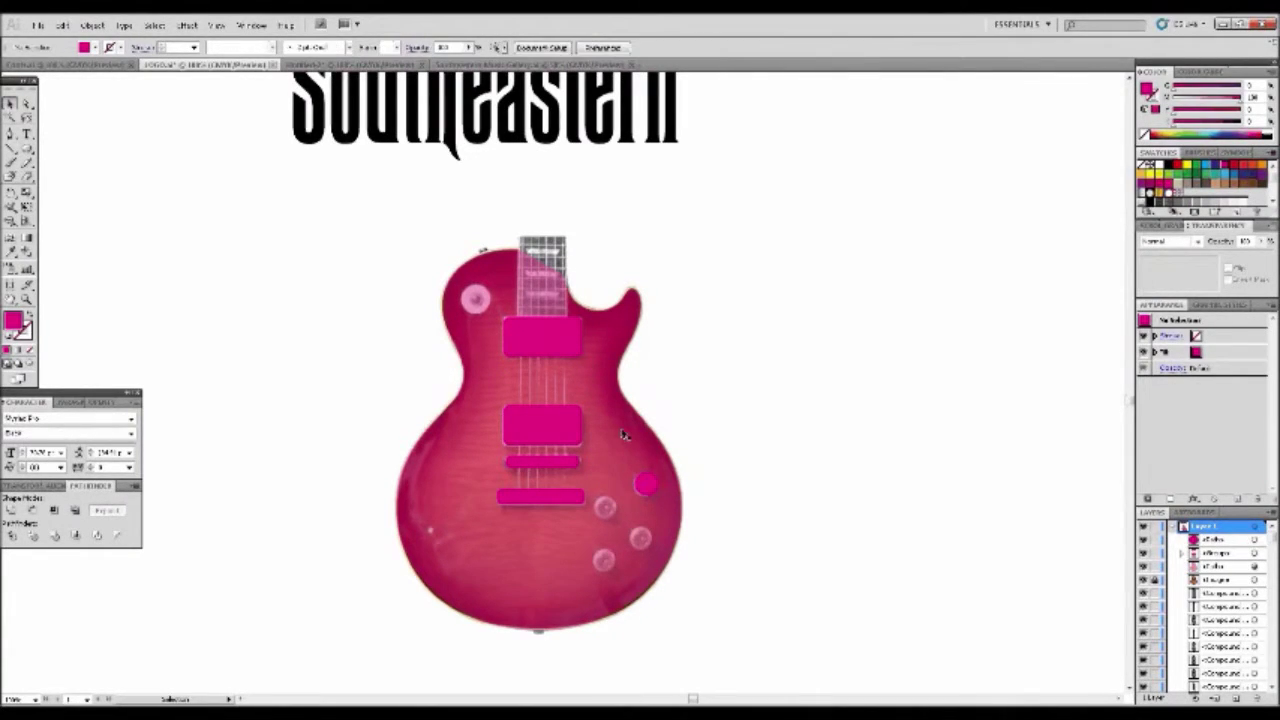
pyautogui.click(646, 485)
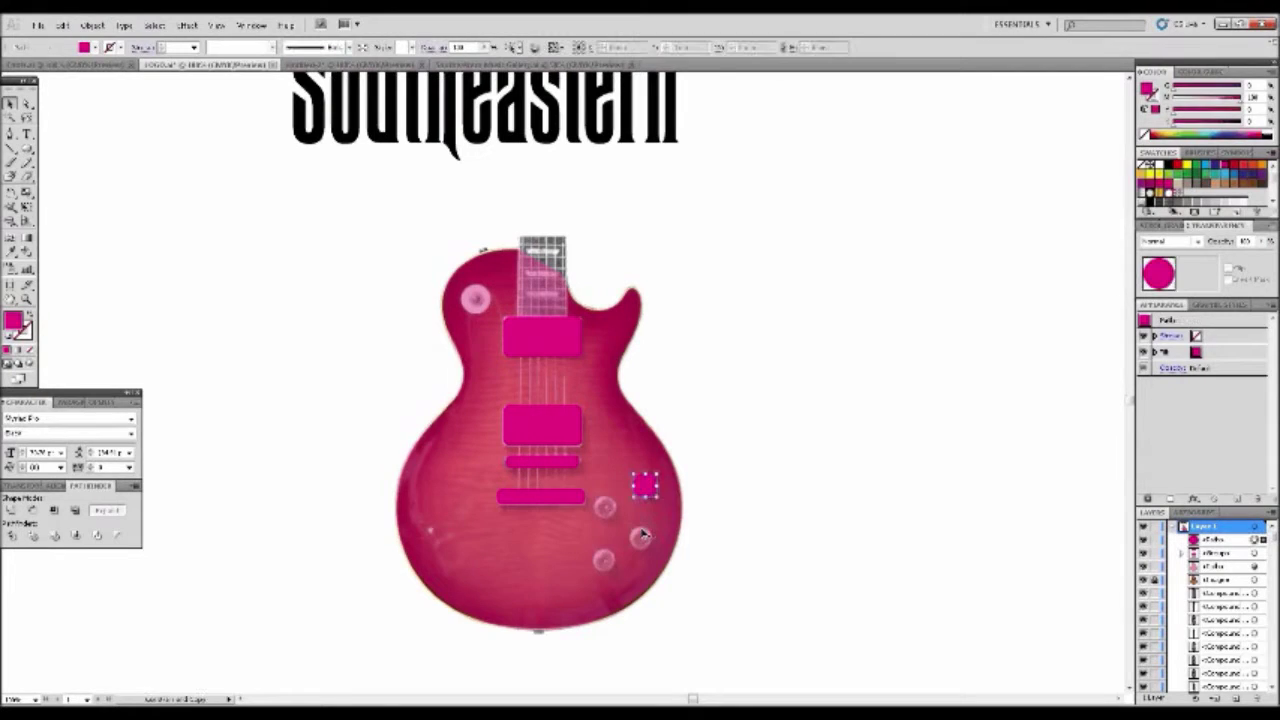
pyautogui.moveTo(646, 485); pyautogui.dragTo(606, 508)
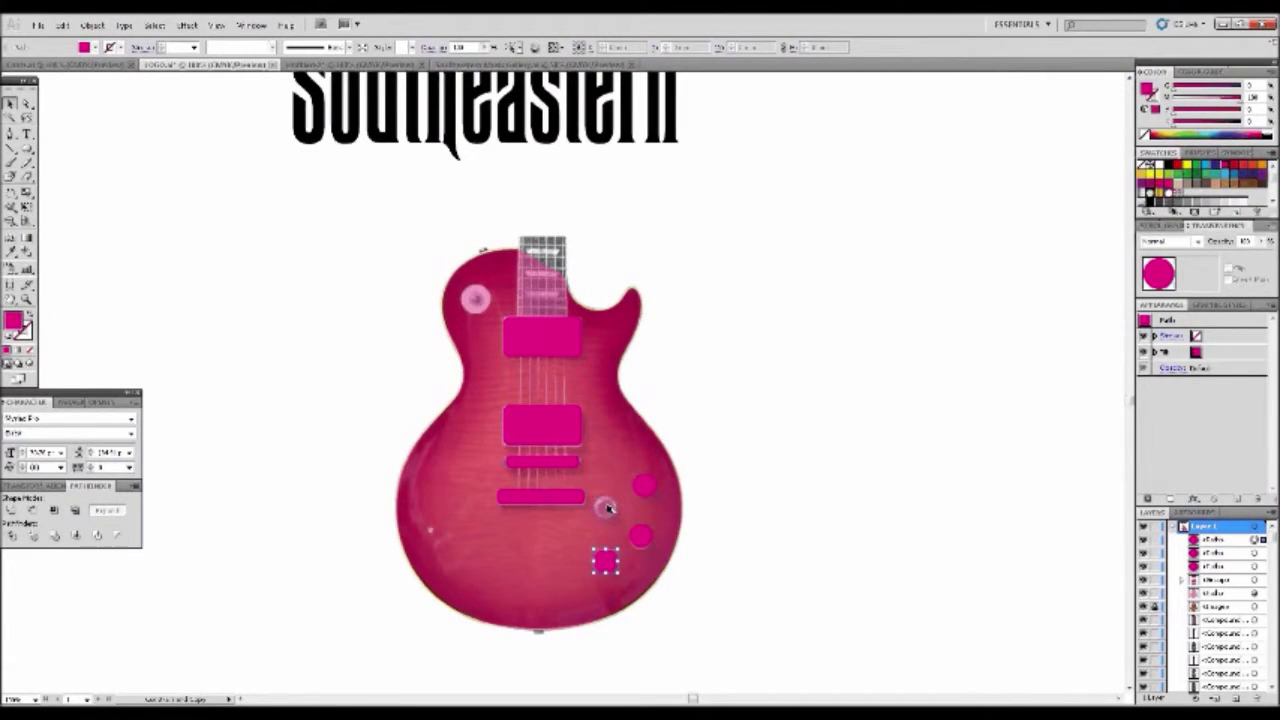
pyautogui.click(100, 163)
# Draw a magenta circle over the toggle switch on the guitar's upper-left shoulder.
pyautogui.press('l')
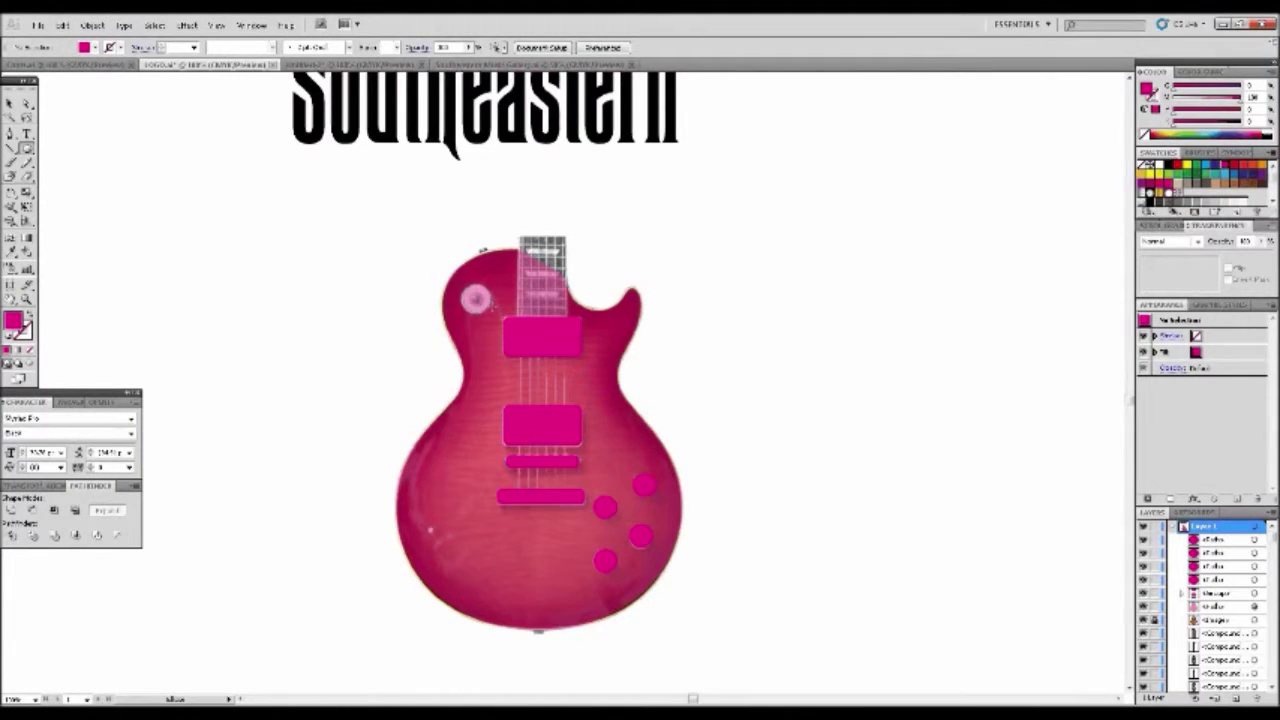
pyautogui.moveTo(461, 283); pyautogui.dragTo(493, 309)
pyautogui.click(10, 103)
pyautogui.click(250, 200)
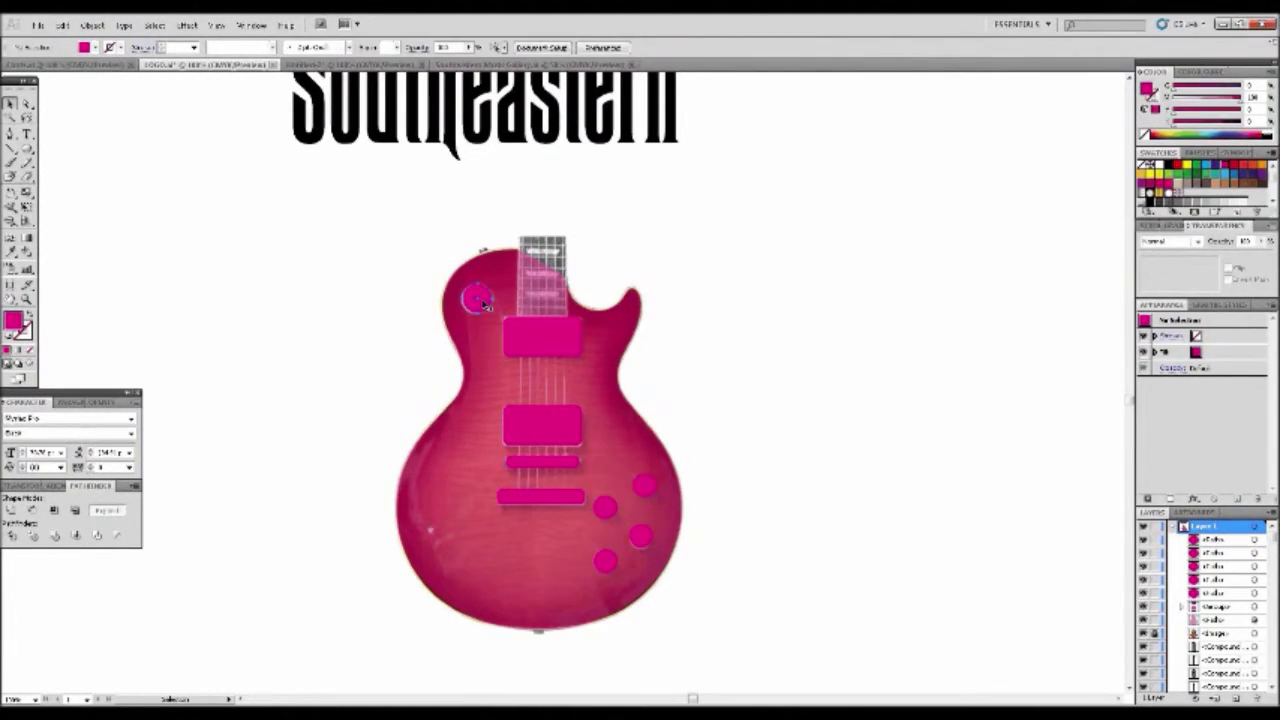
# Group the switch and knob circles with the pickup, bridge and tailpiece shapes, and fill the group white.
pyautogui.click(478, 299)
pyautogui.keyDown('shift'); pyautogui.click(541, 425); pyautogui.keyUp('shift')
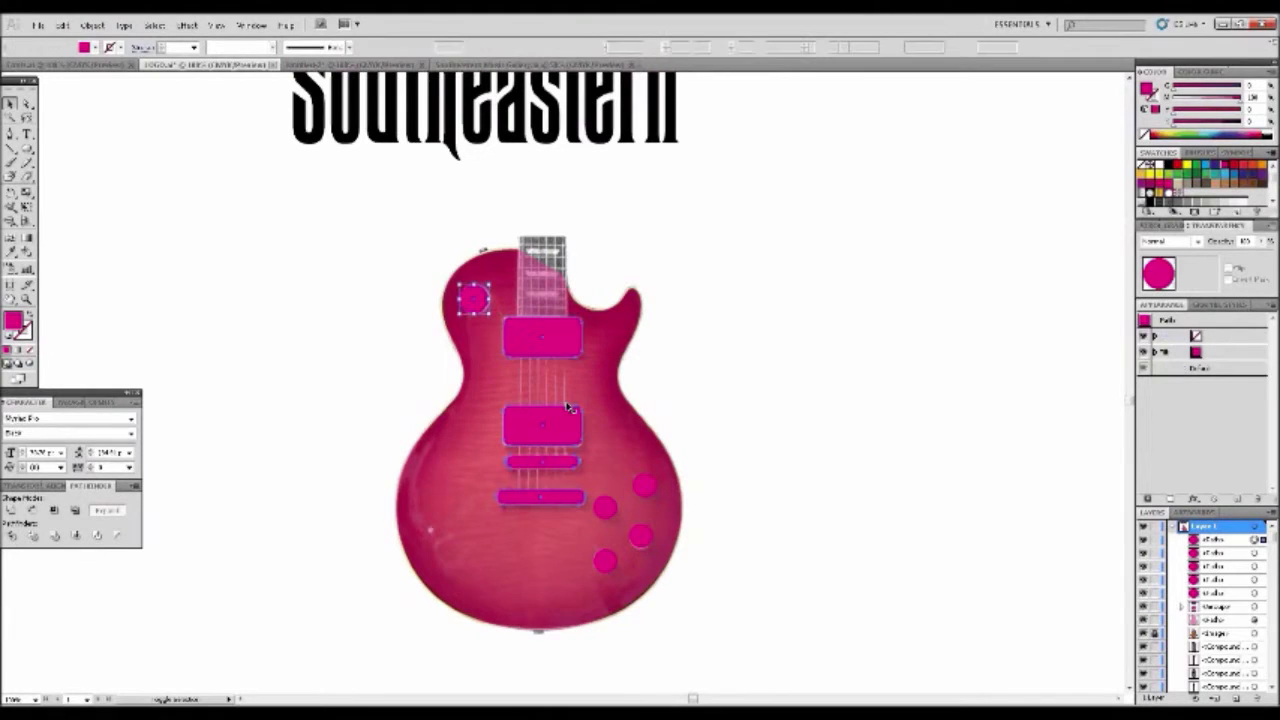
pyautogui.keyDown('shift'); pyautogui.click(644, 487); pyautogui.keyUp('shift')
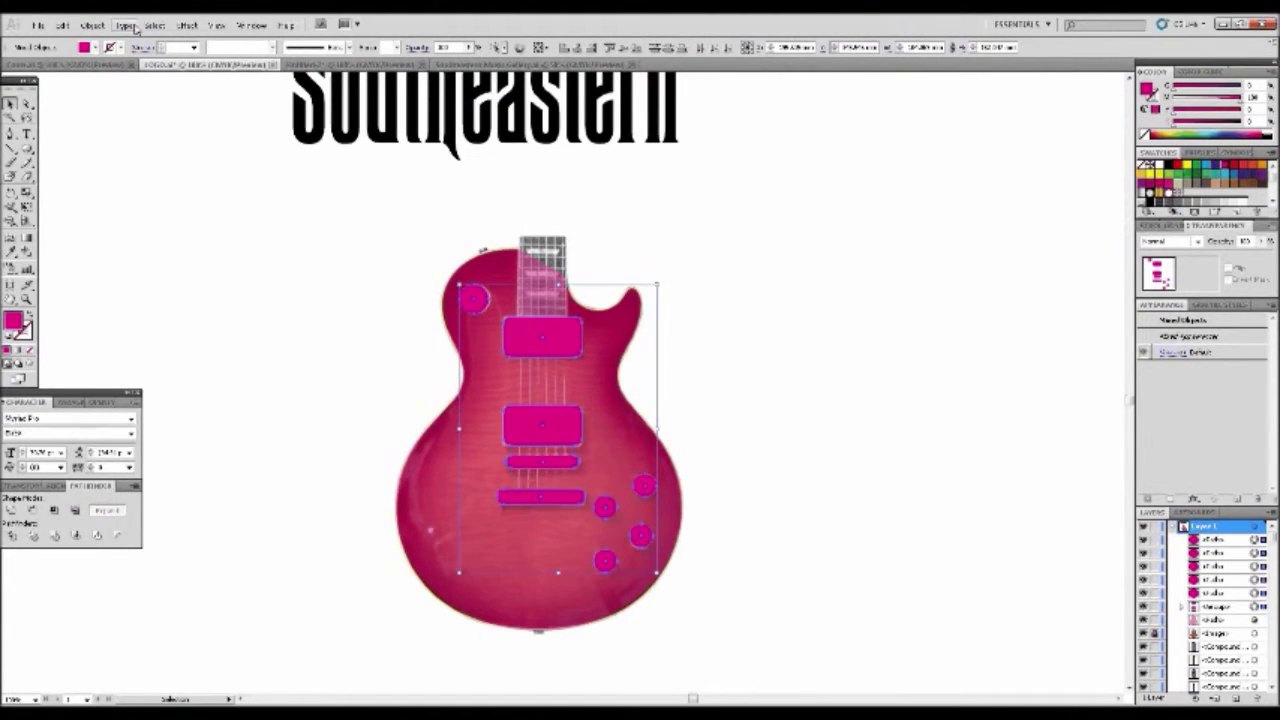
pyautogui.click(92, 25)
pyautogui.click(108, 75)
pyautogui.click(1158, 167)
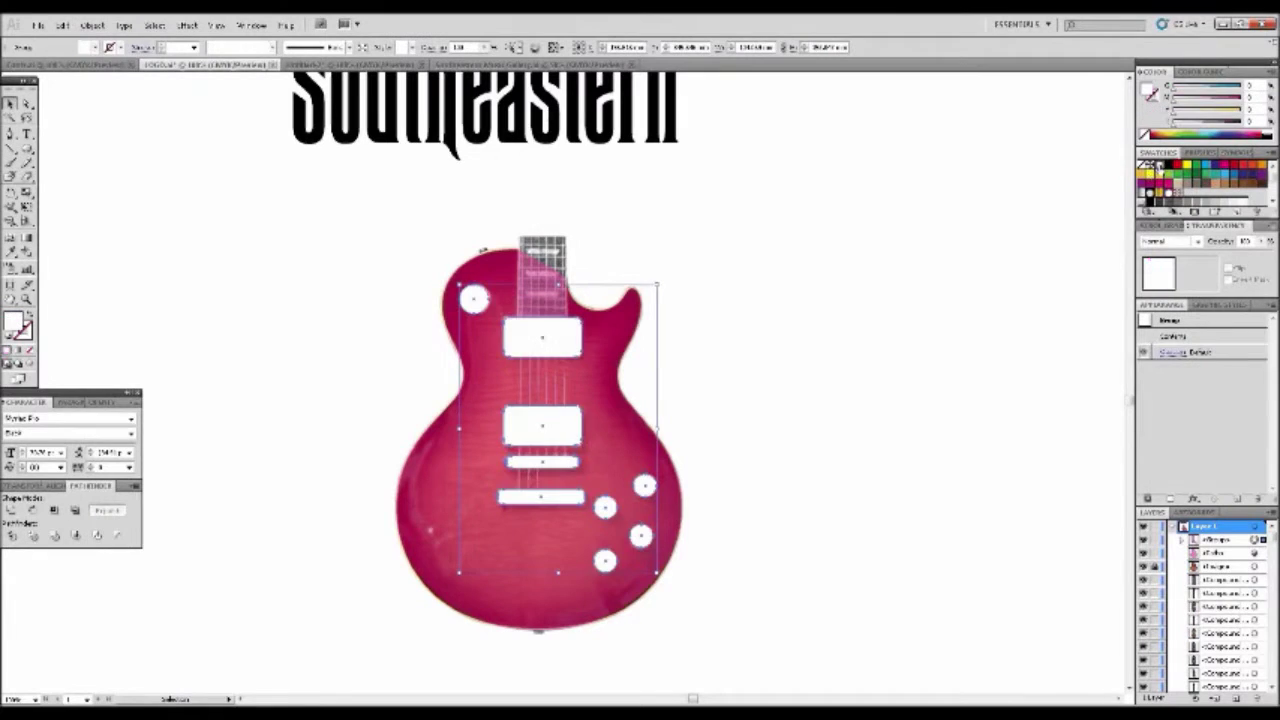
# Set the guitar body shape's opacity to 100% and fill it black.
pyautogui.click(628, 309)
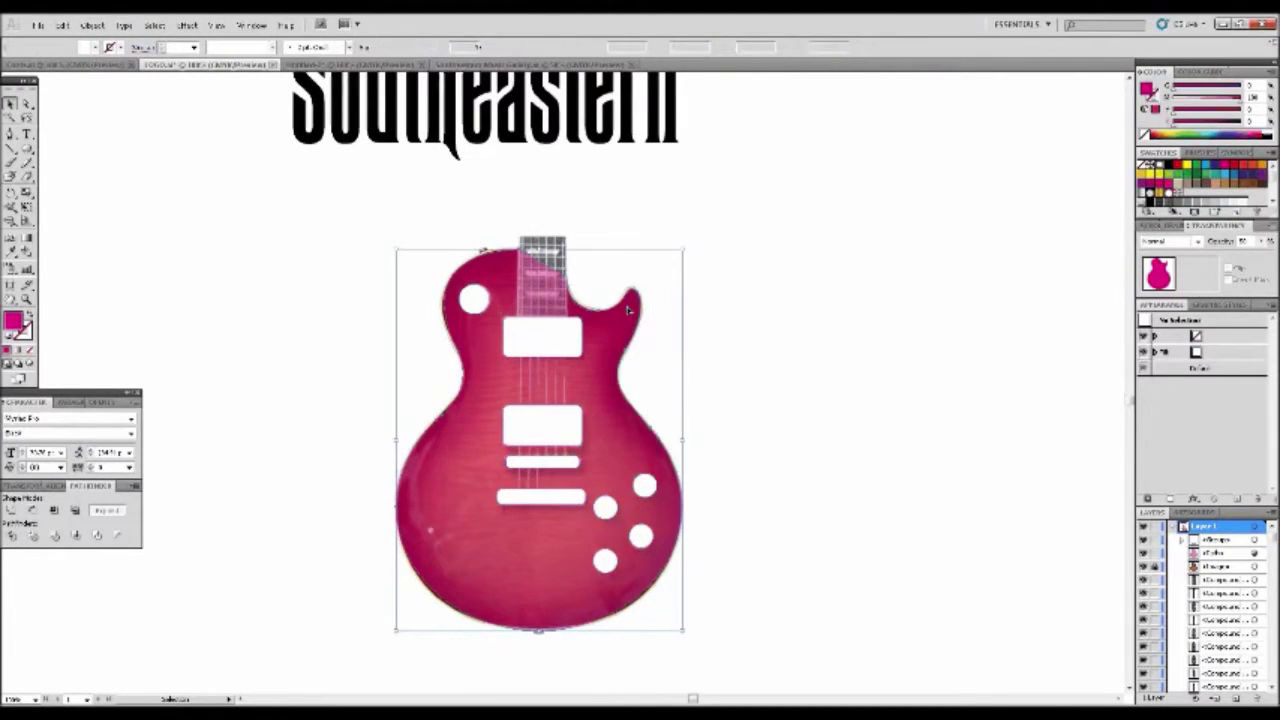
pyautogui.click(1261, 242)
pyautogui.moveTo(1229, 257); pyautogui.dragTo(1265, 257)
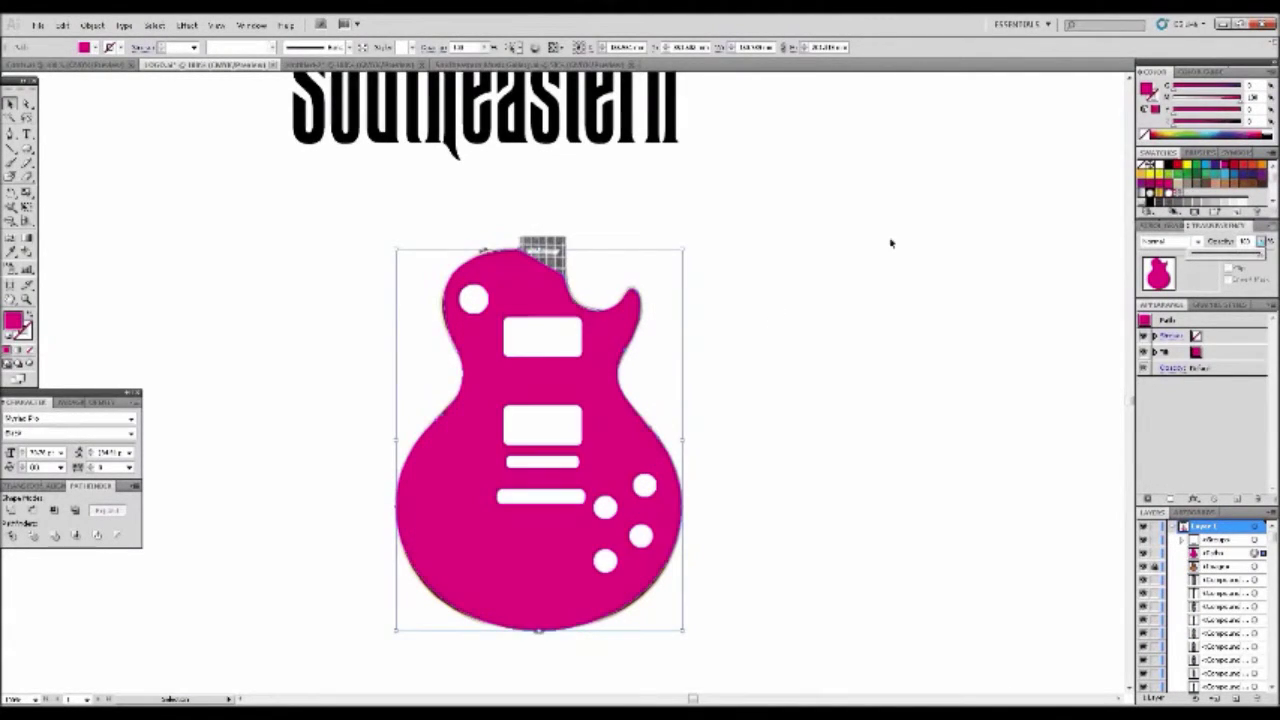
pyautogui.click(1170, 168)
# Group the black body with the white hardware shapes and move the group off the photo, to the photo's left.
pyautogui.hotkey('ctrl', 'a')
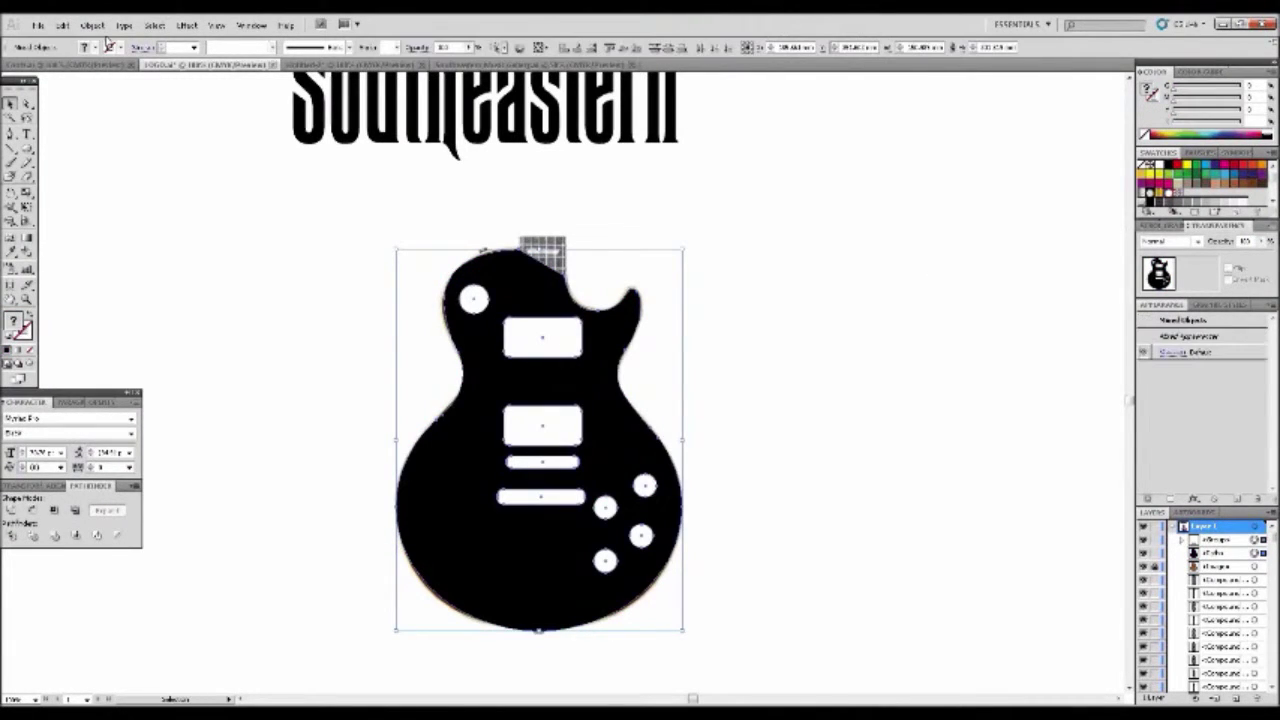
pyautogui.click(91, 25)
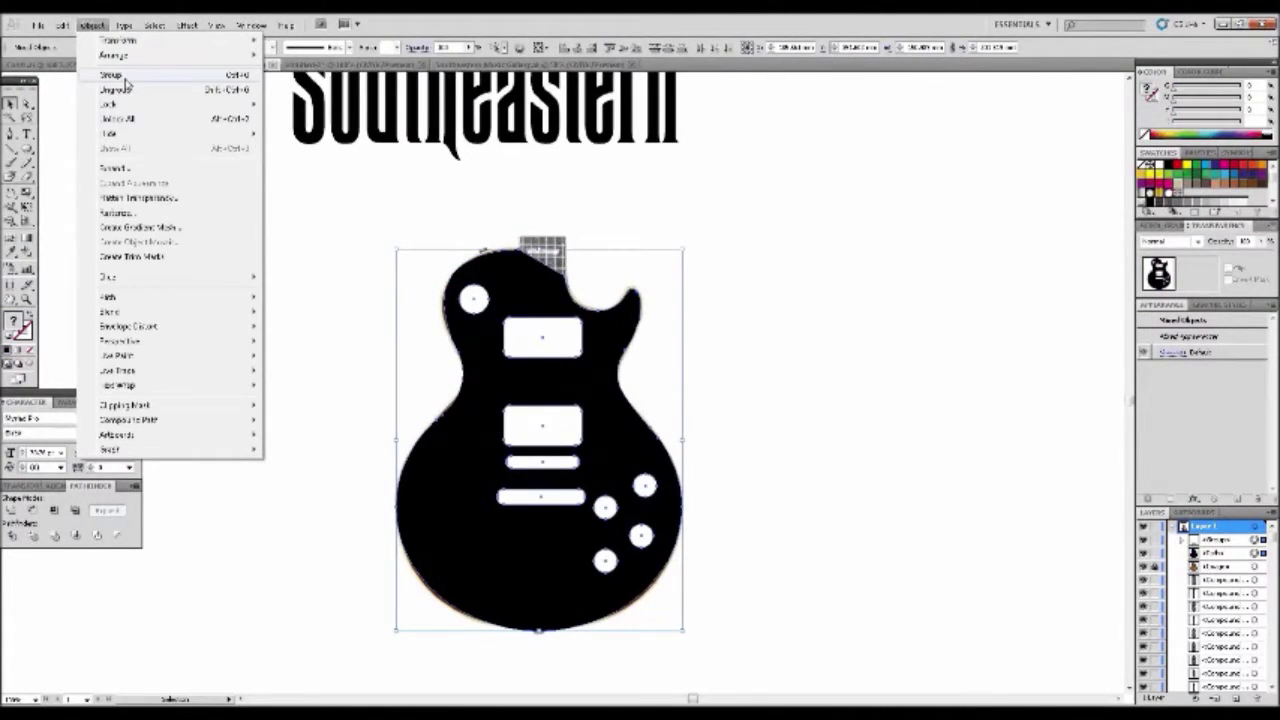
pyautogui.click(124, 78)
pyautogui.moveTo(482, 286); pyautogui.dragTo(180, 286)
pyautogui.click(174, 171)
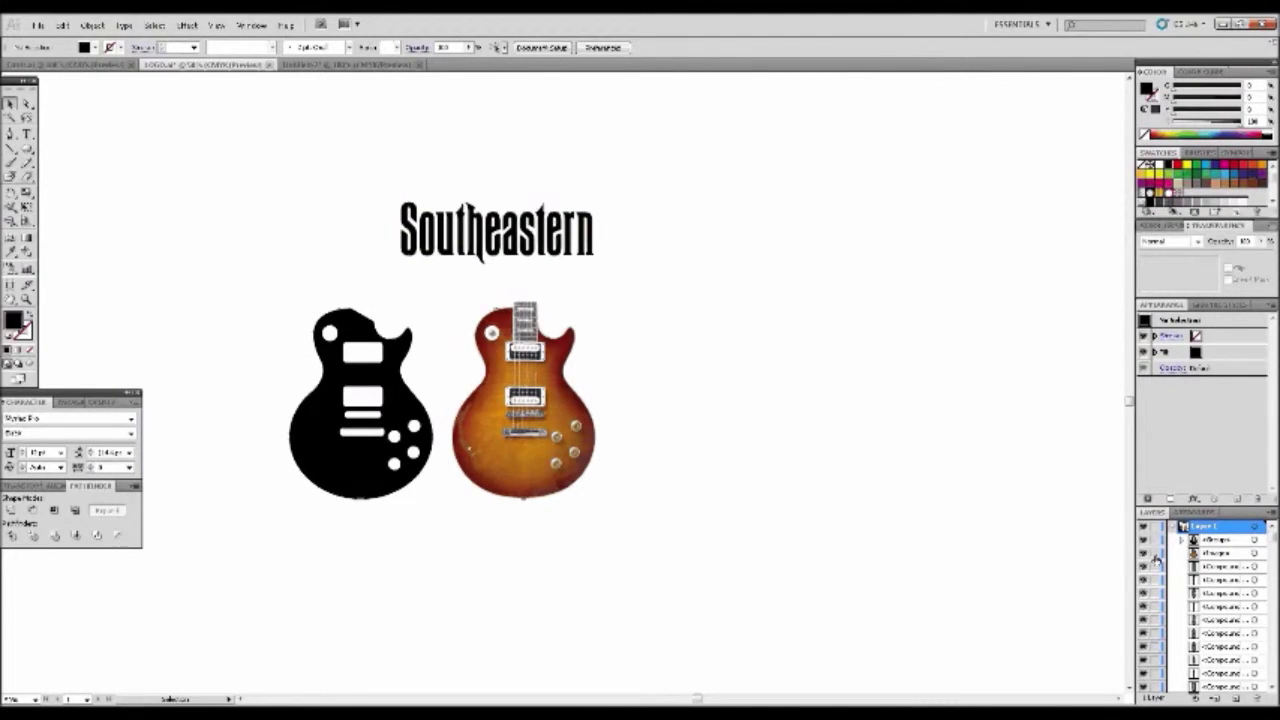
# Unlock the guitar reference photo and delete it.
pyautogui.click(537, 412)
pyautogui.click(537, 412)
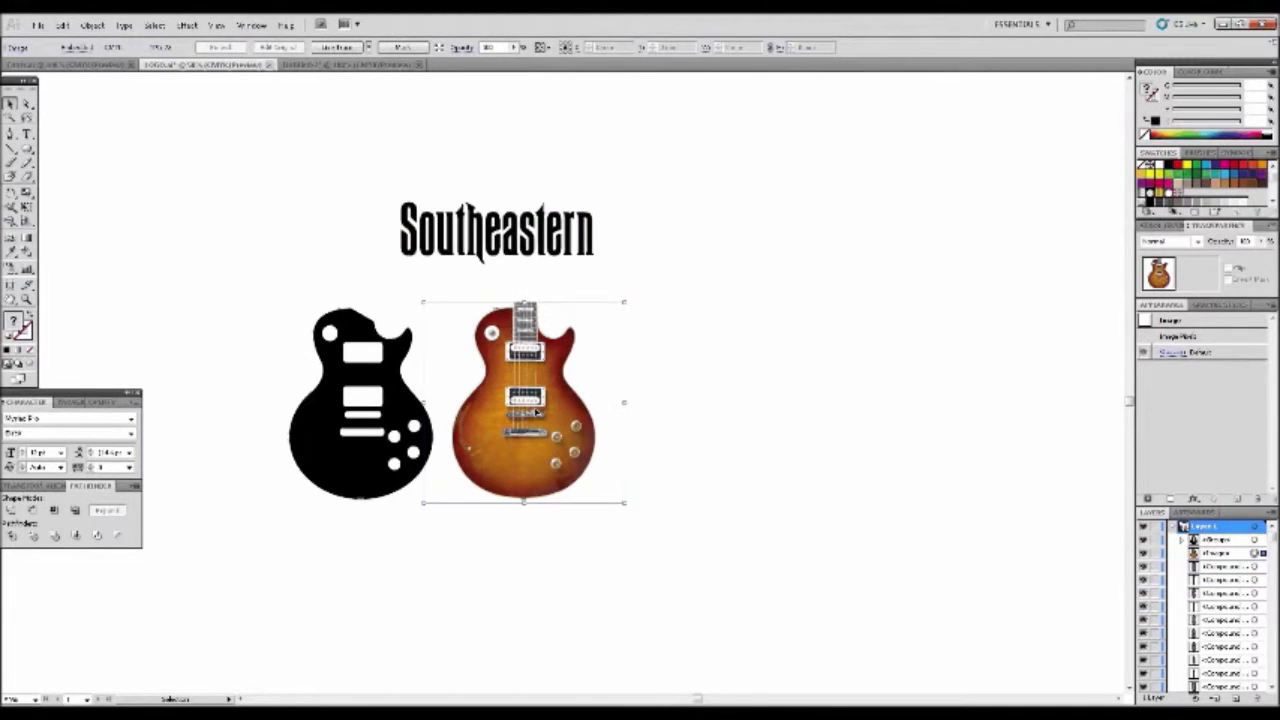
pyautogui.press('Delete')
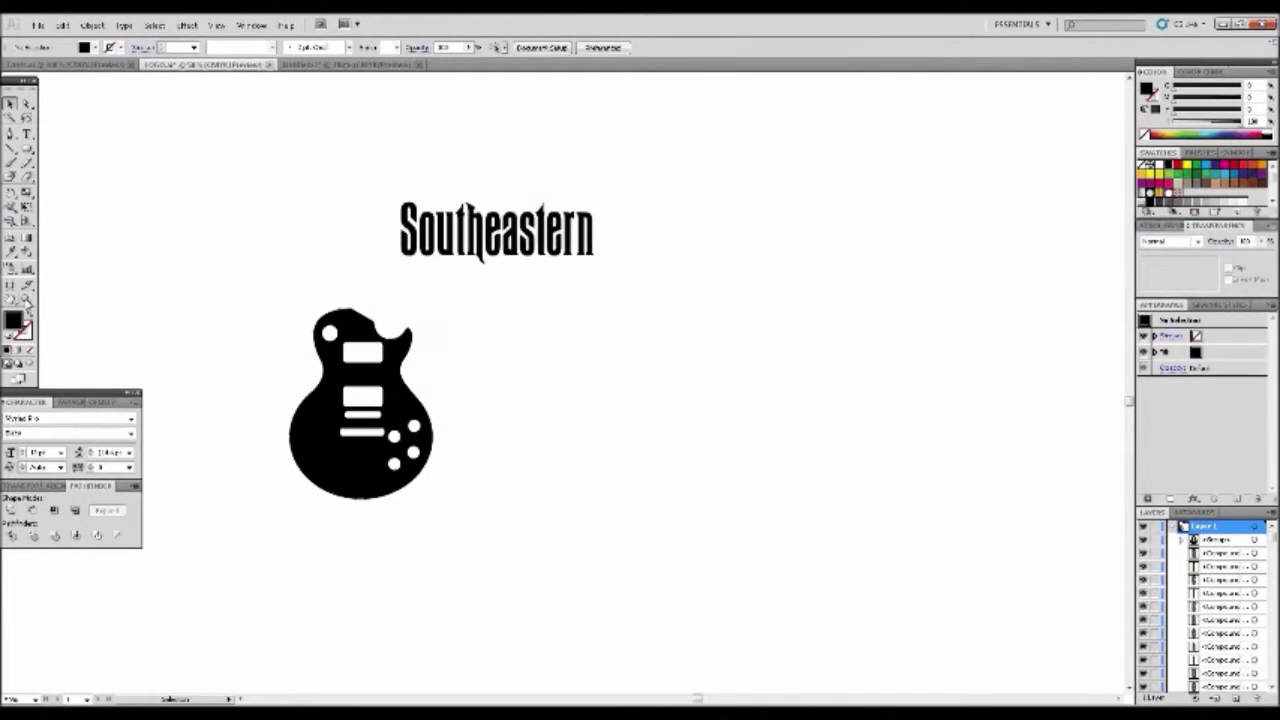
# Place a copy of the letter h directly below its original in the word Southeastern.
pyautogui.click(26, 300)
pyautogui.click(512, 284)
pyautogui.click(600, 333)
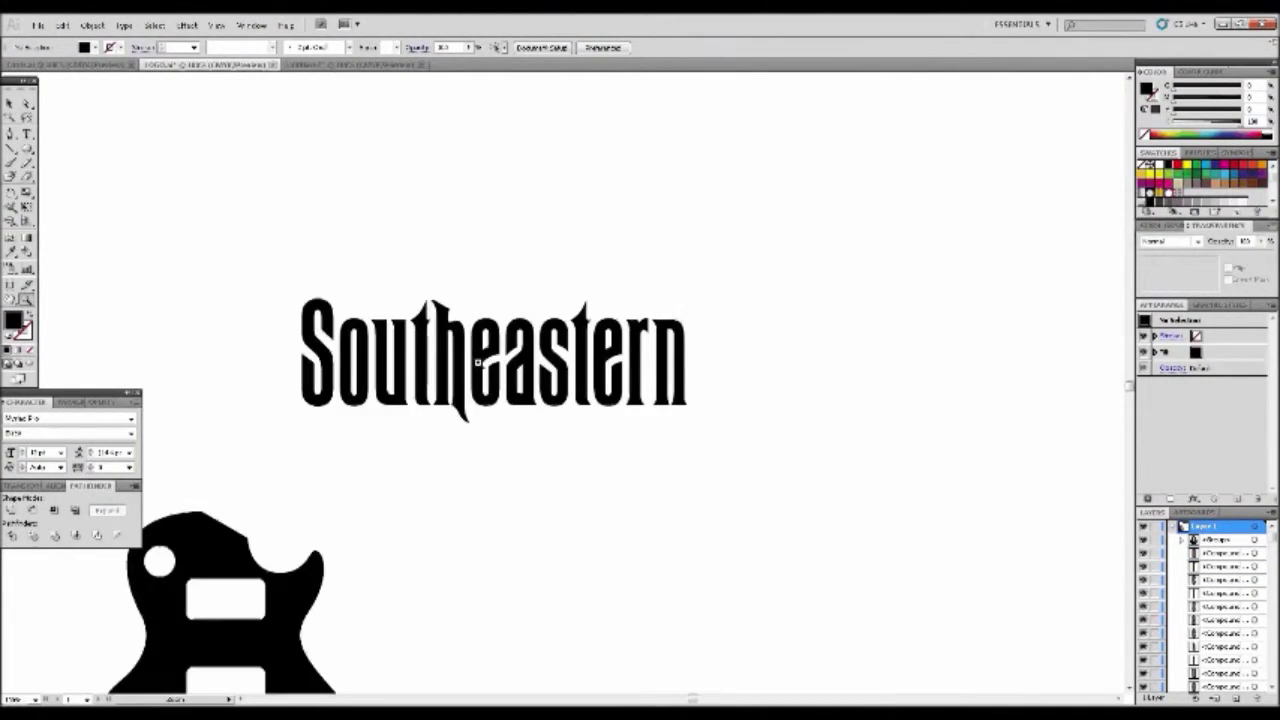
pyautogui.click(495, 361)
pyautogui.press('v')
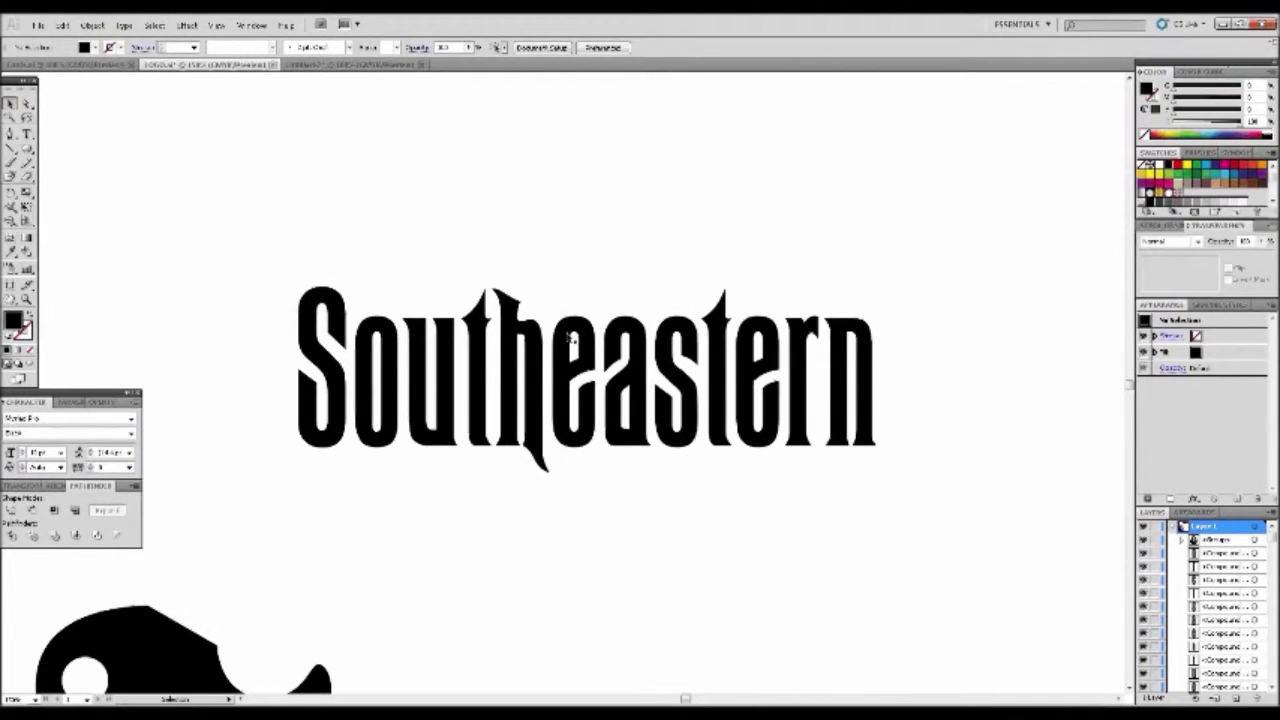
pyautogui.click(525, 380)
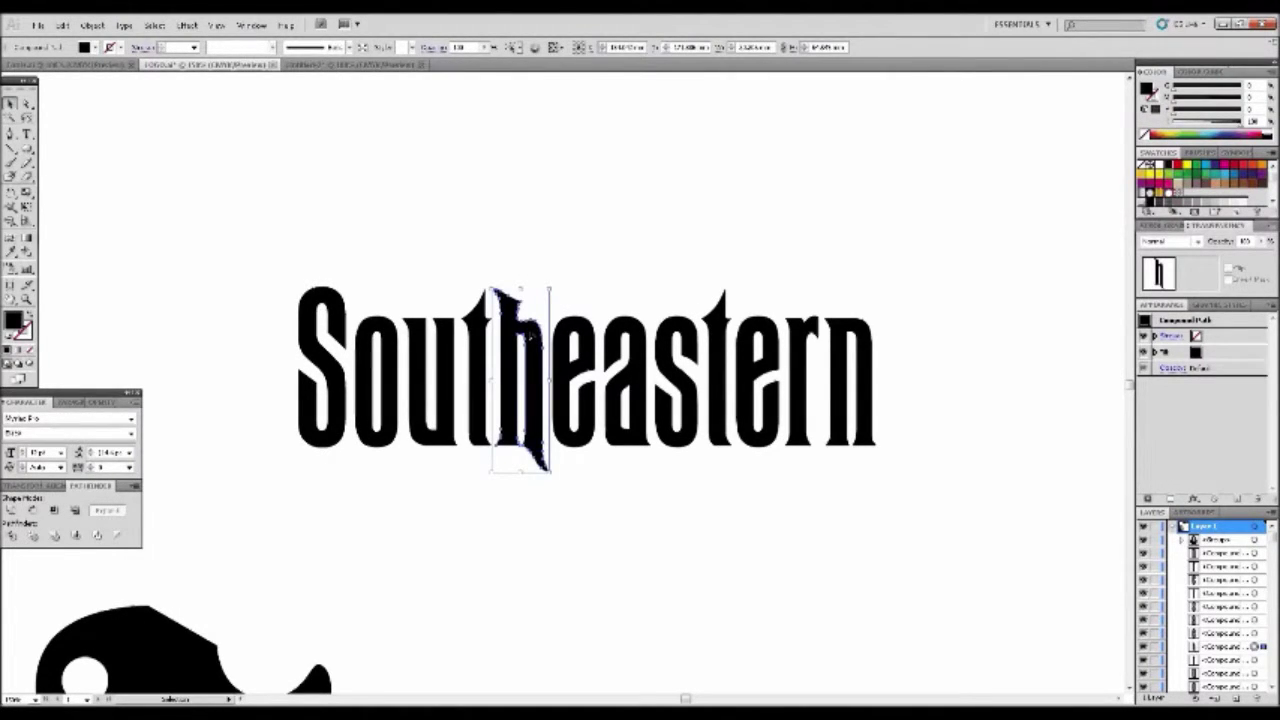
pyautogui.moveTo(531, 336); pyautogui.dragTo(531, 531)
pyautogui.click(422, 368)
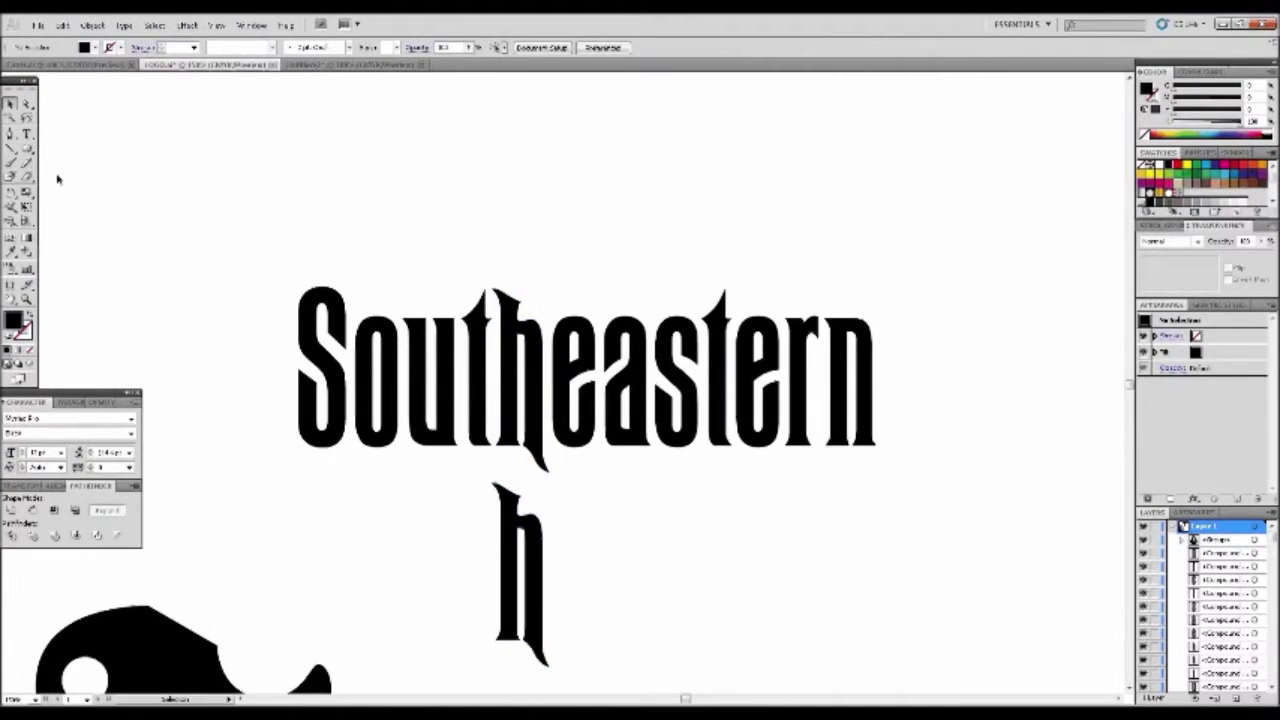
# Erase the serifed foot of the left stem on the h within Southeastern.
pyautogui.click(27, 148)
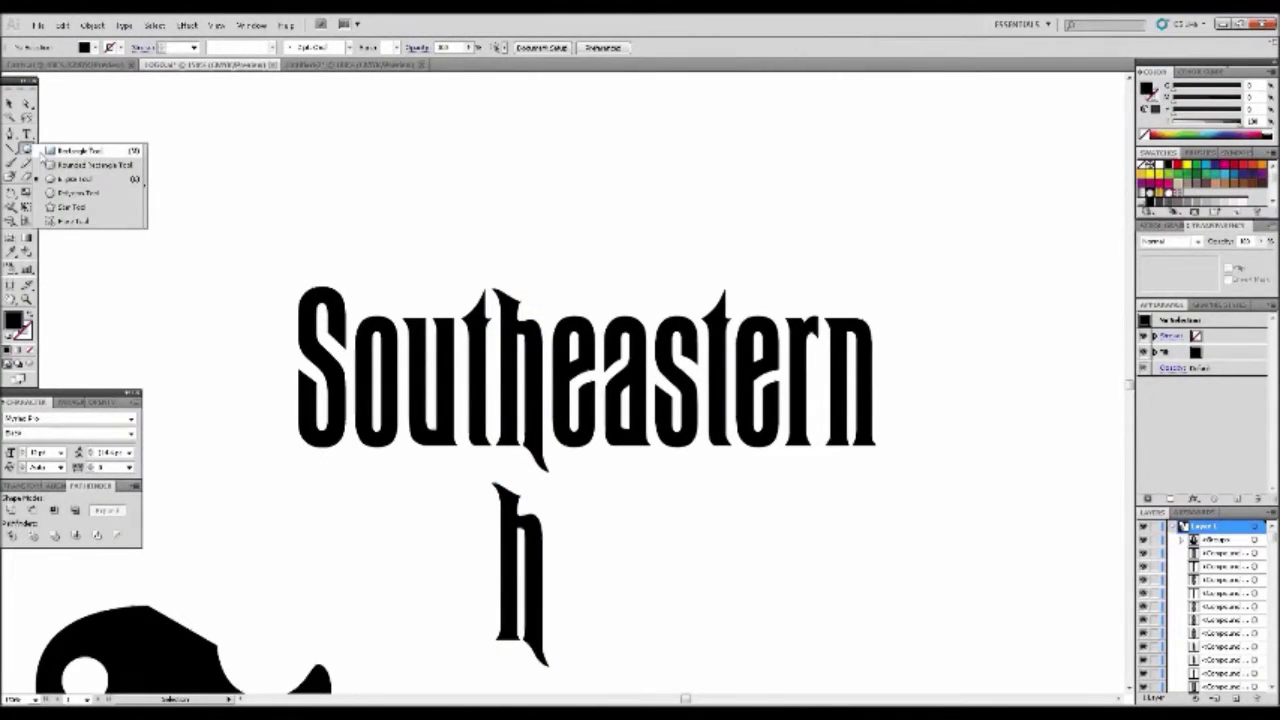
pyautogui.press('v')
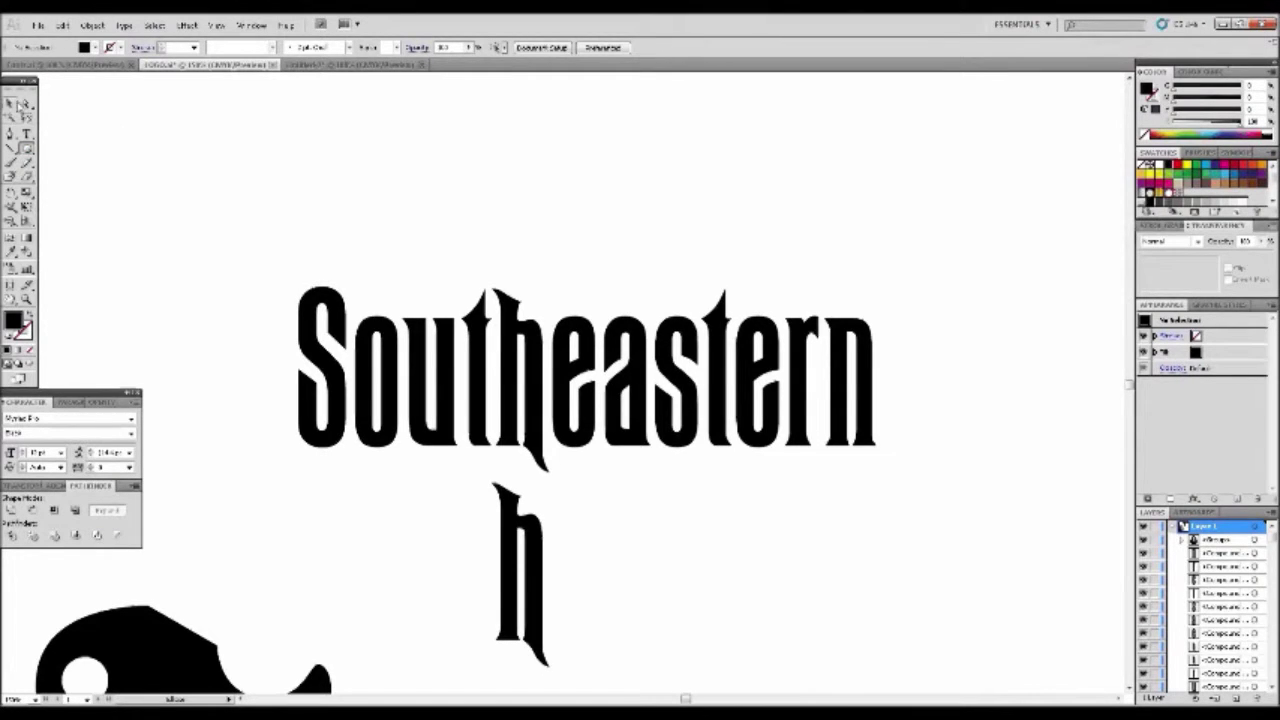
pyautogui.click(532, 345)
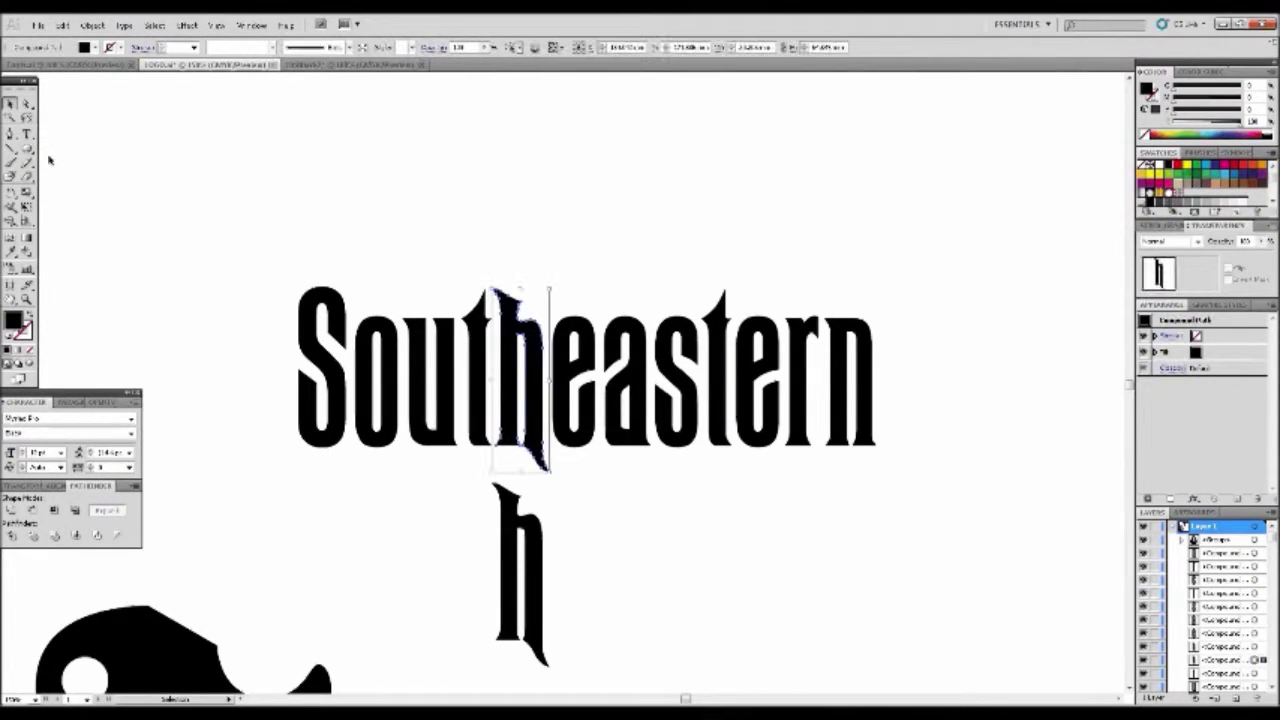
pyautogui.click(27, 178)
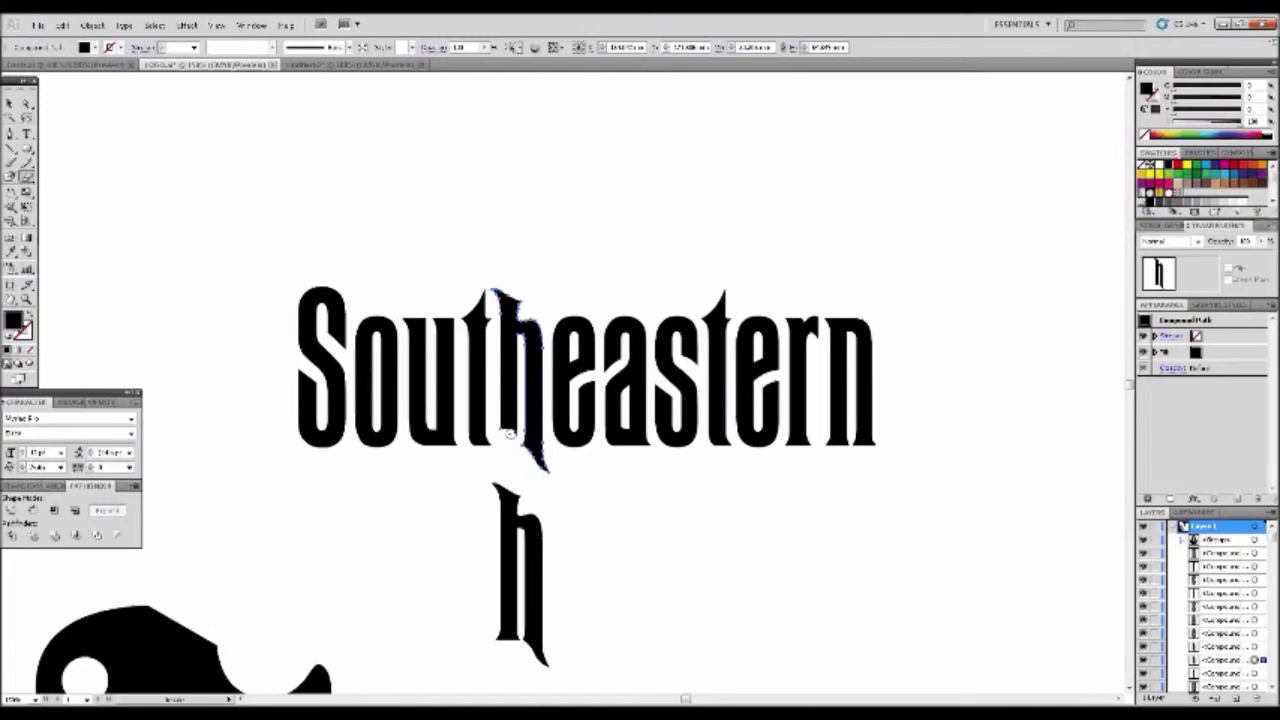
pyautogui.moveTo(514, 435); pyautogui.dragTo(516, 431)
pyautogui.click(9, 103)
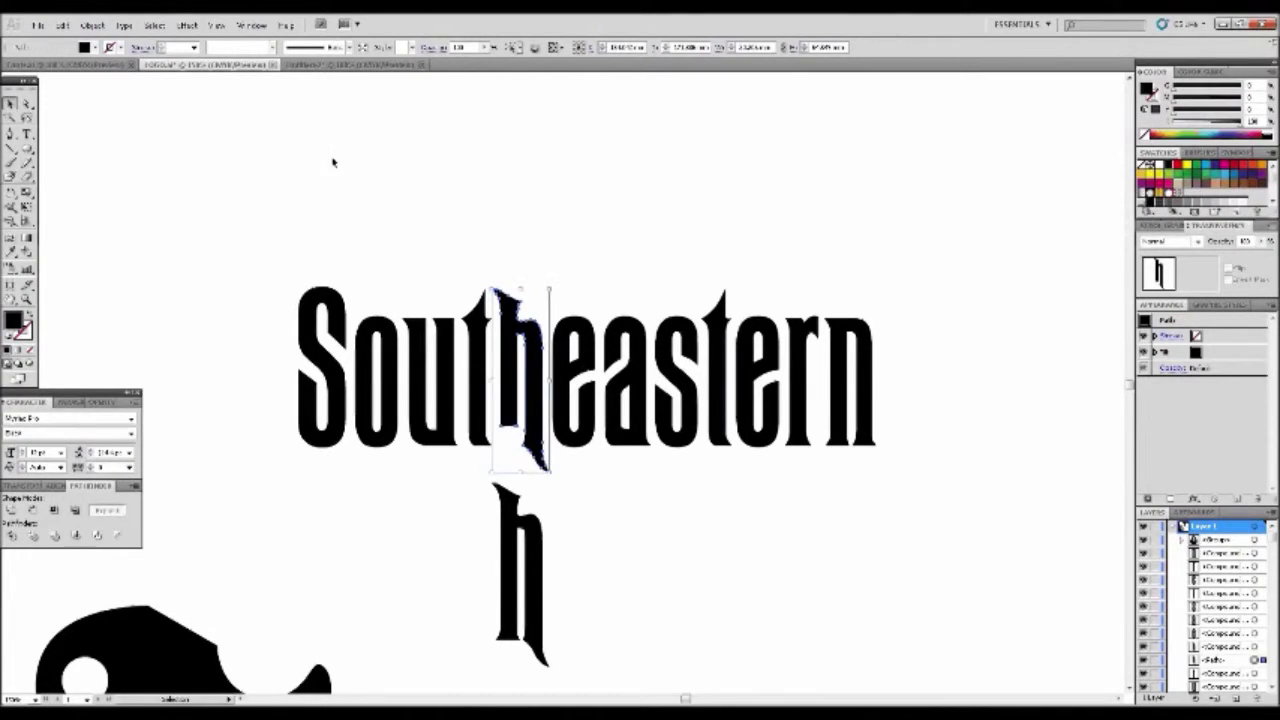
pyautogui.click(334, 163)
# Draw a rectangle across the left stem of the copied h and intersect the two to keep only a straight stem segment.
pyautogui.click(26, 150)
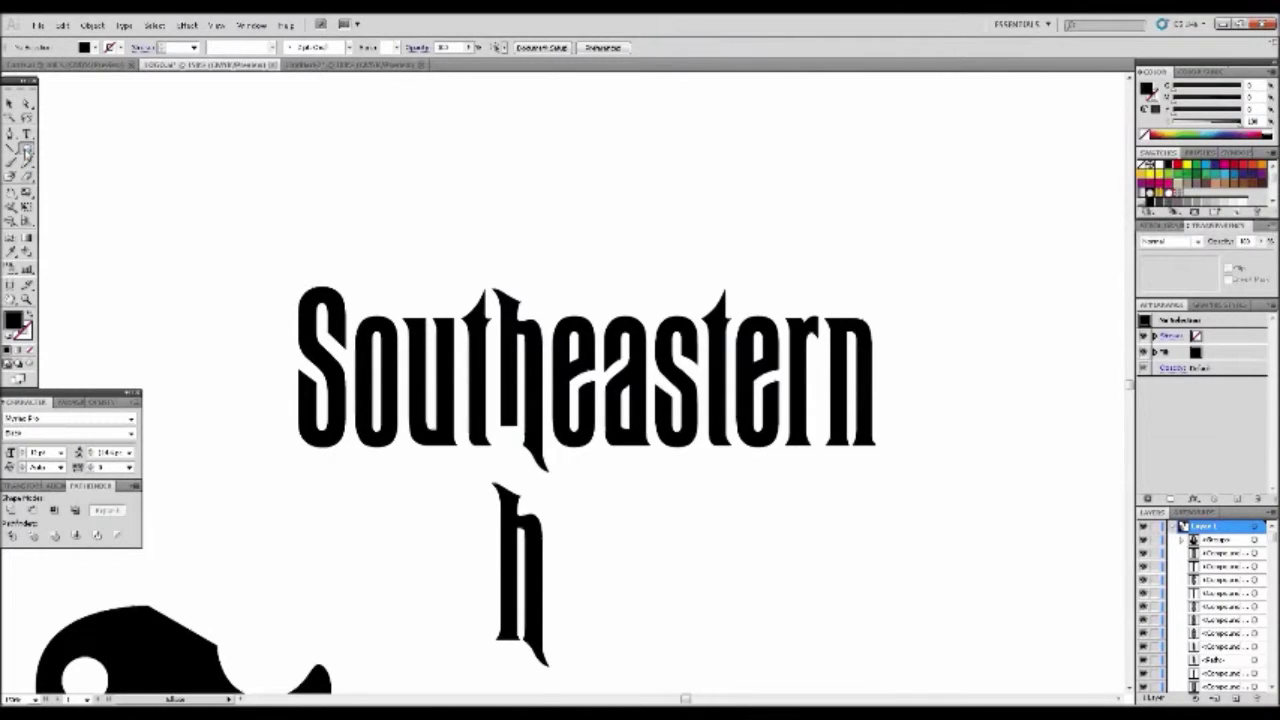
pyautogui.moveTo(27, 152); pyautogui.dragTo(65, 152)
pyautogui.moveTo(498, 543); pyautogui.dragTo(521, 606)
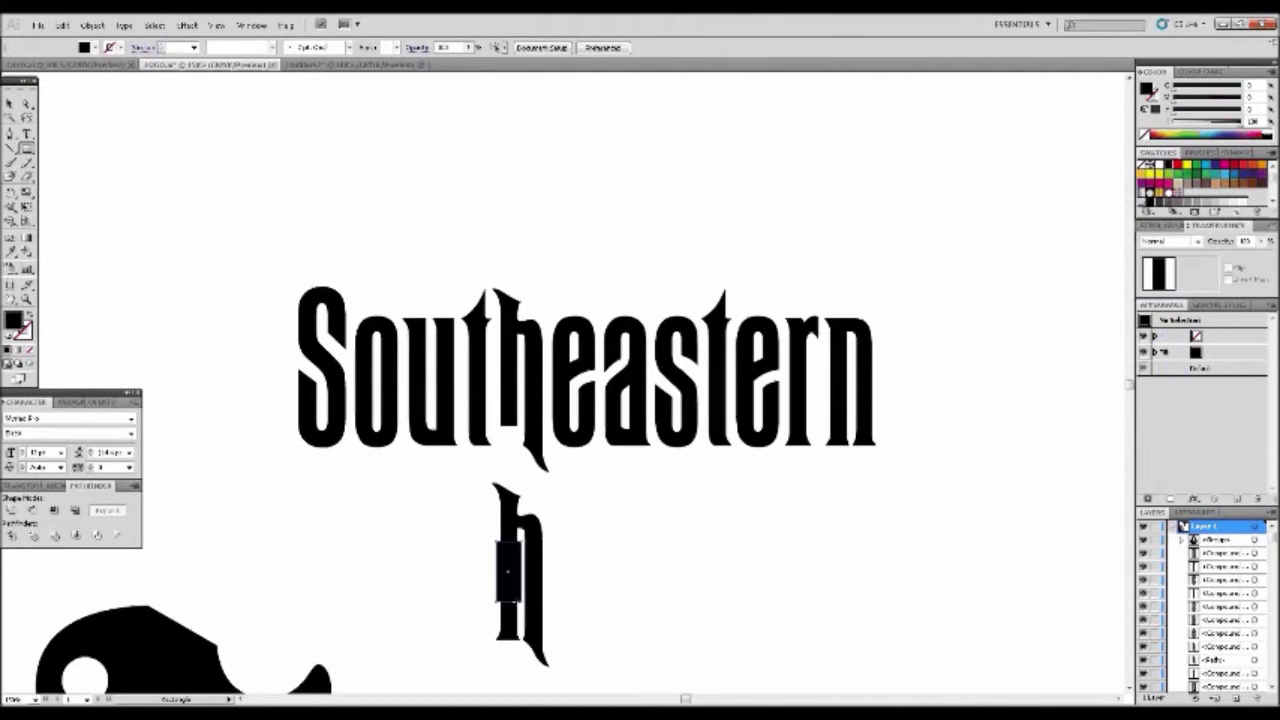
pyautogui.click(10, 103)
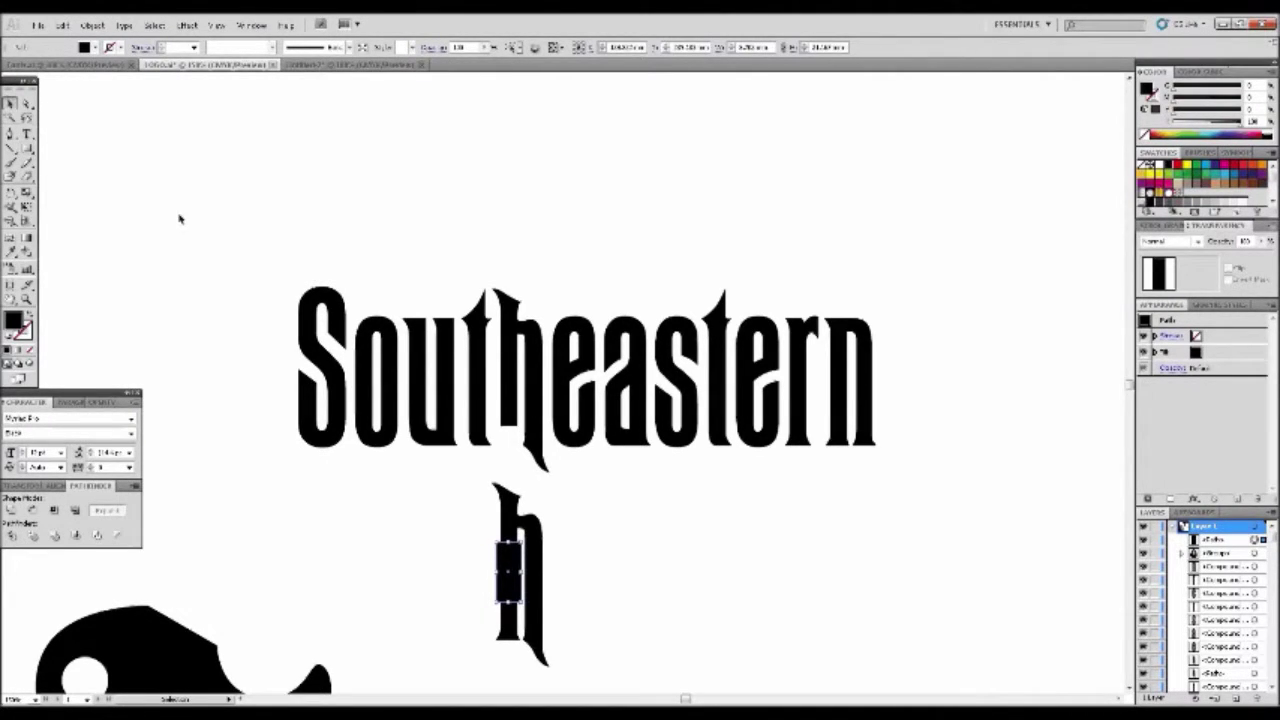
pyautogui.keyDown('shift'); pyautogui.click(505, 500); pyautogui.keyUp('shift')
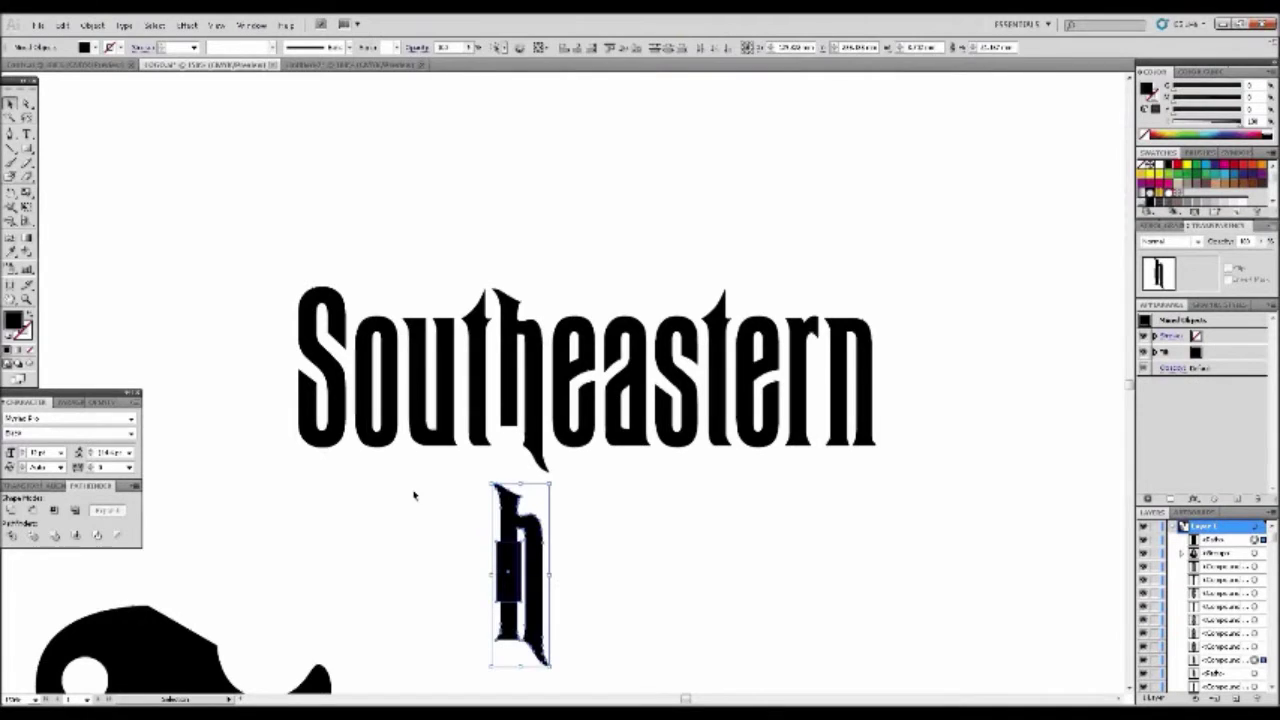
pyautogui.click(55, 511)
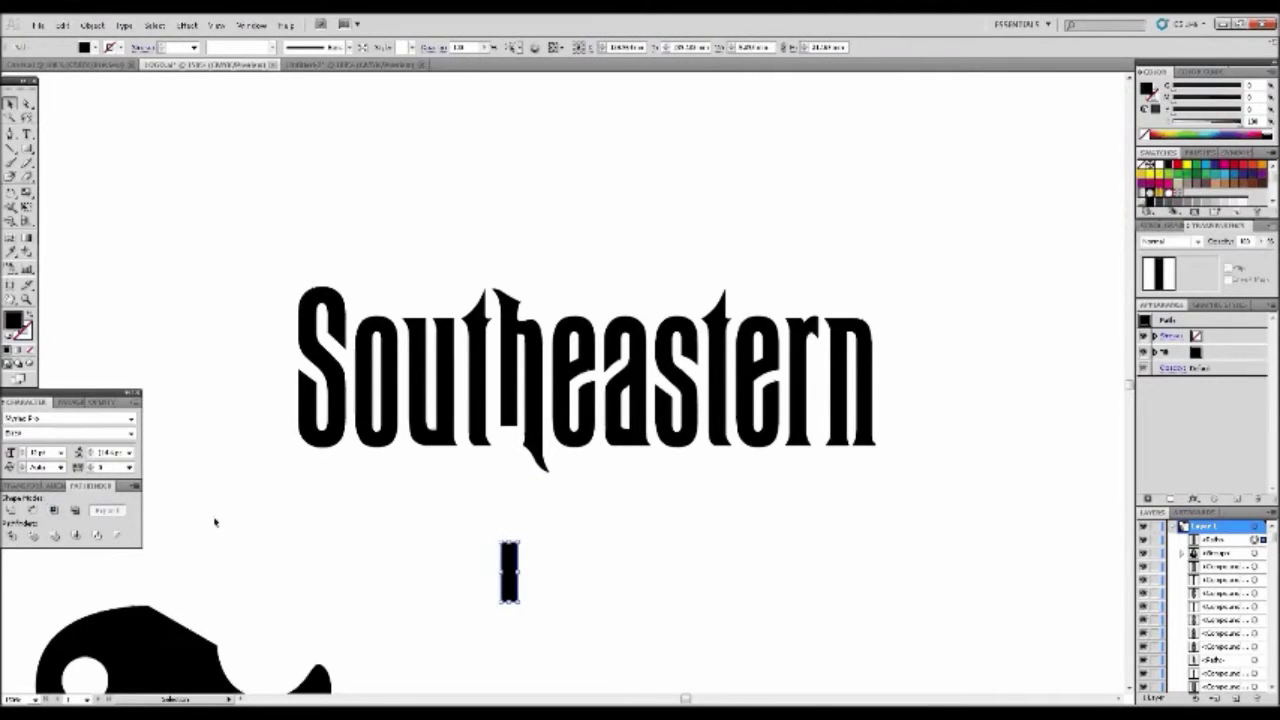
# Move the stem segment onto the cut stem of the h and place a copy slightly lower to extend it below the word.
pyautogui.click(482, 543)
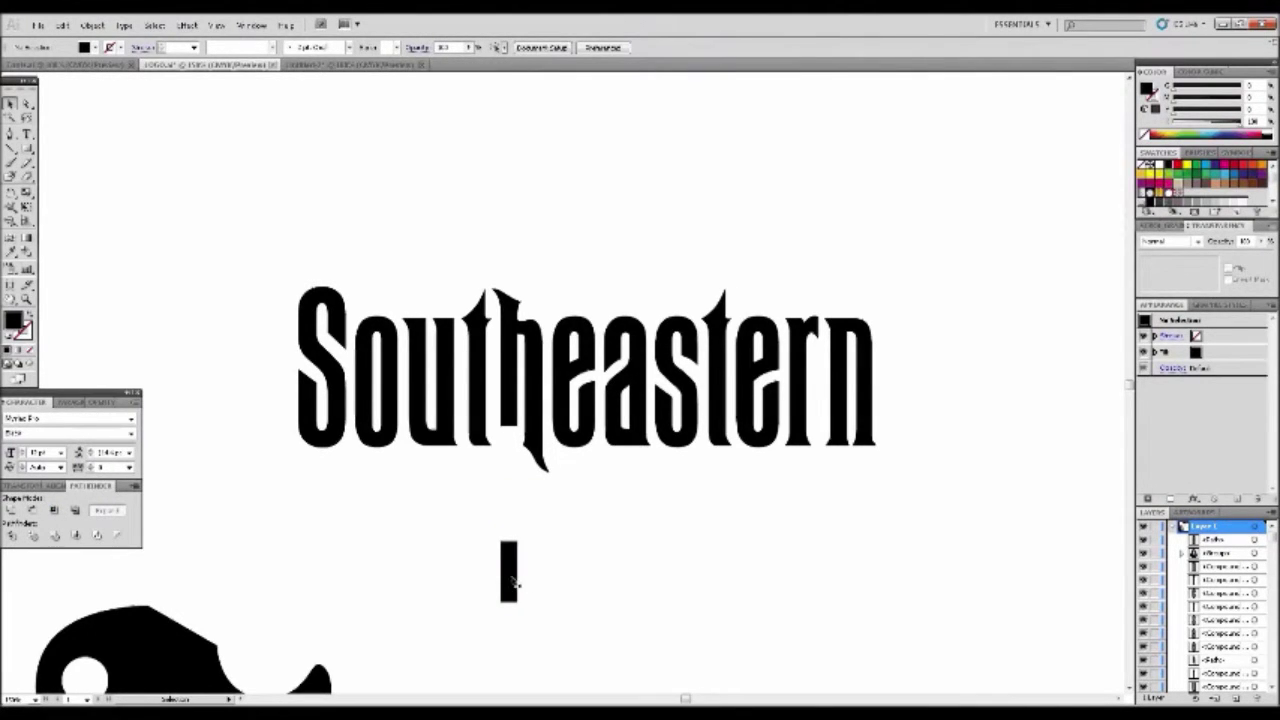
pyautogui.moveTo(512, 578); pyautogui.dragTo(514, 455)
pyautogui.click(561, 567)
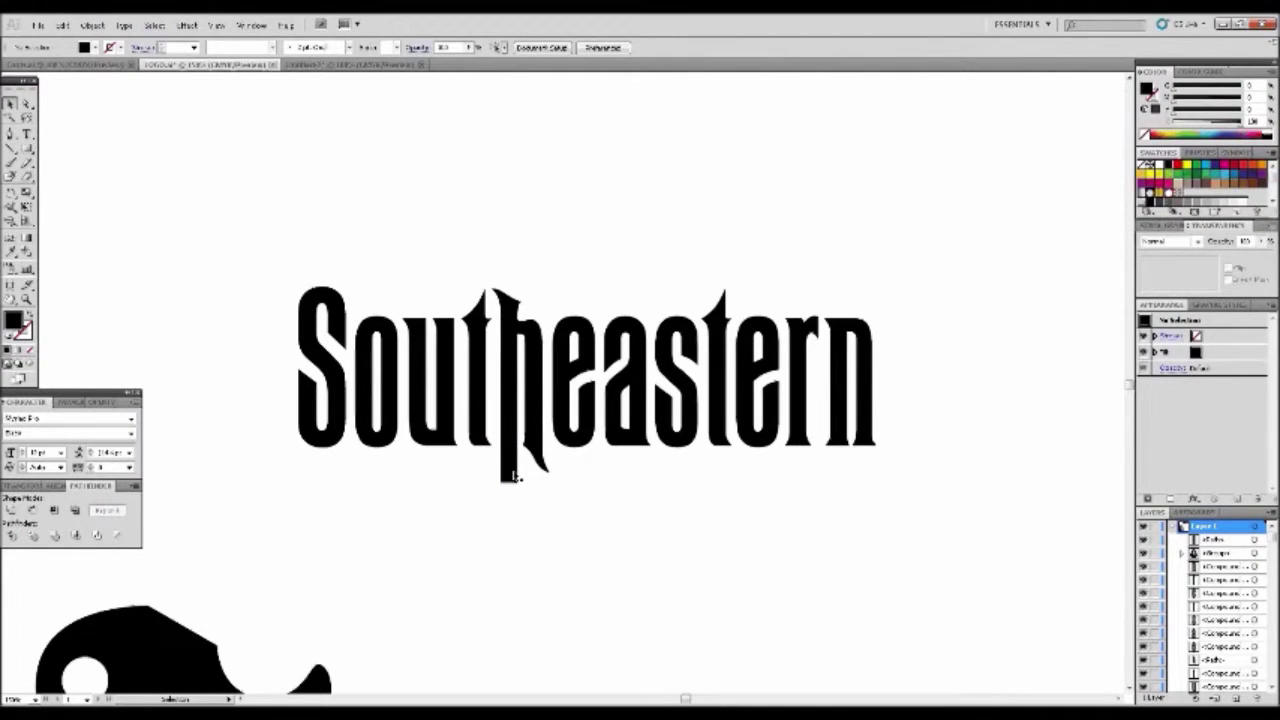
pyautogui.moveTo(512, 484); pyautogui.dragTo(511, 498)
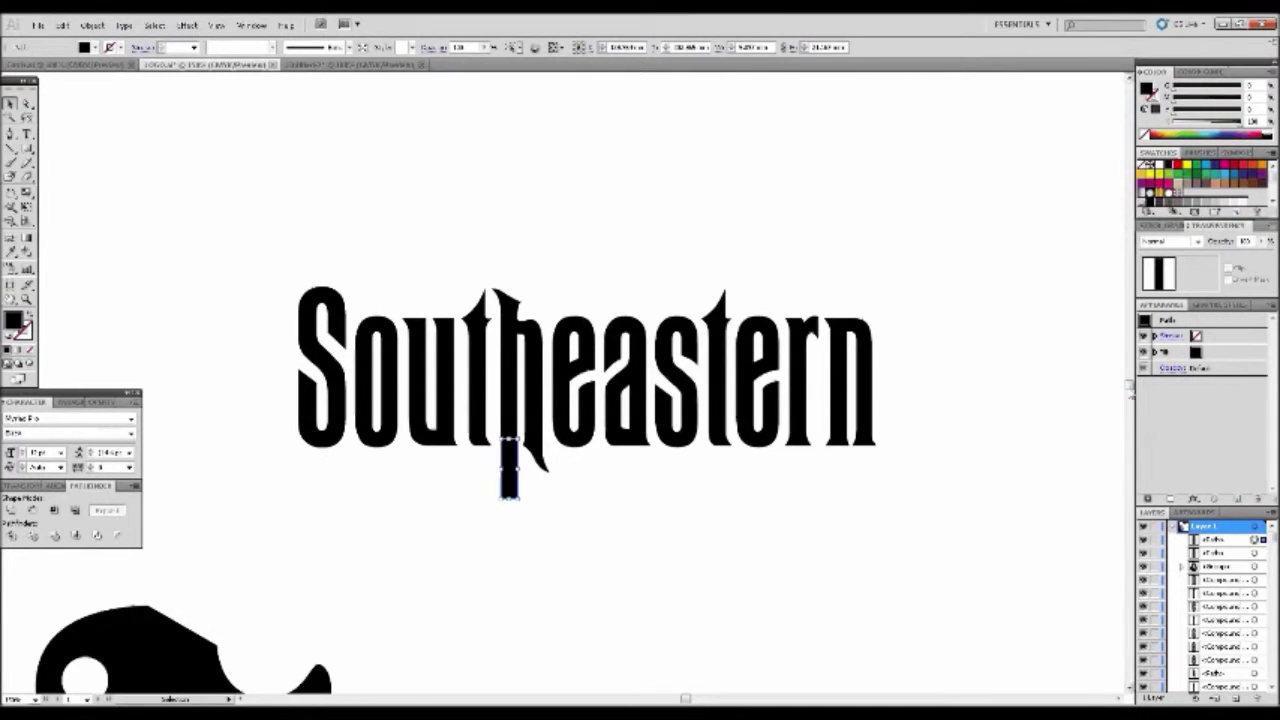
# Move the guitar group beneath the lettering, just below the extended stem of the h.
pyautogui.moveTo(1129, 387); pyautogui.dragTo(1130, 399)
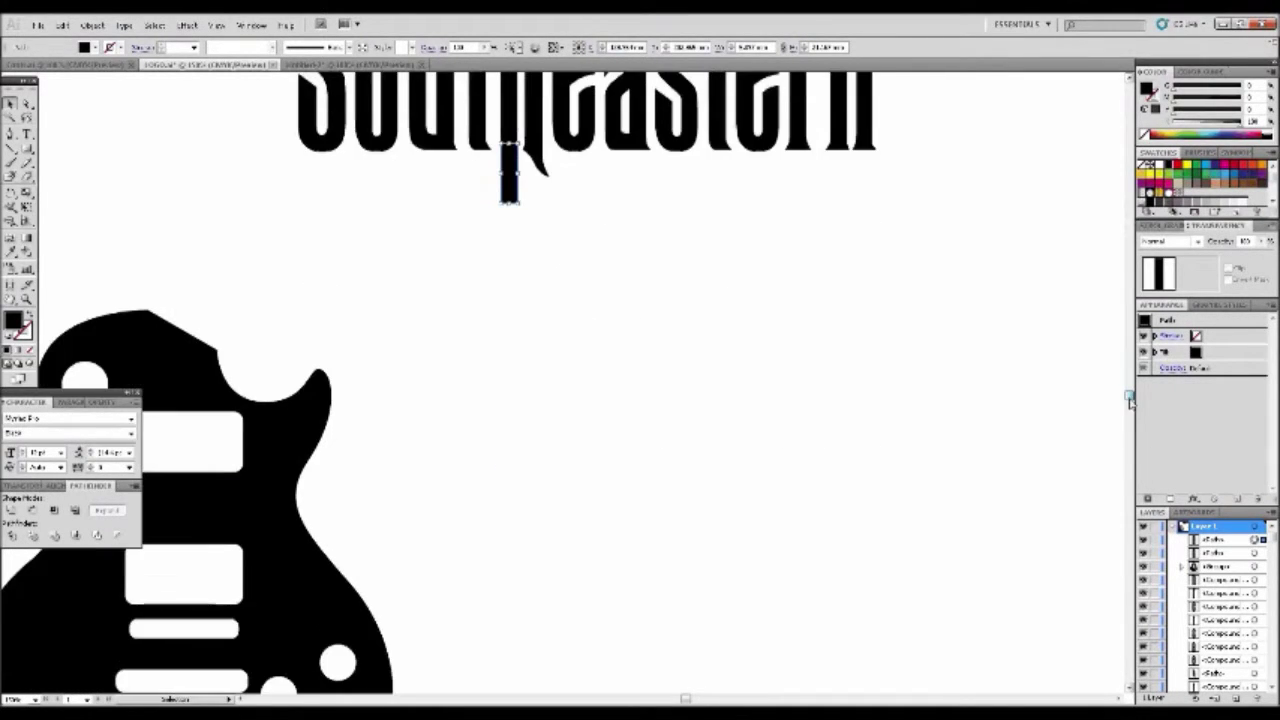
pyautogui.click(208, 483)
pyautogui.moveTo(220, 423); pyautogui.dragTo(618, 373)
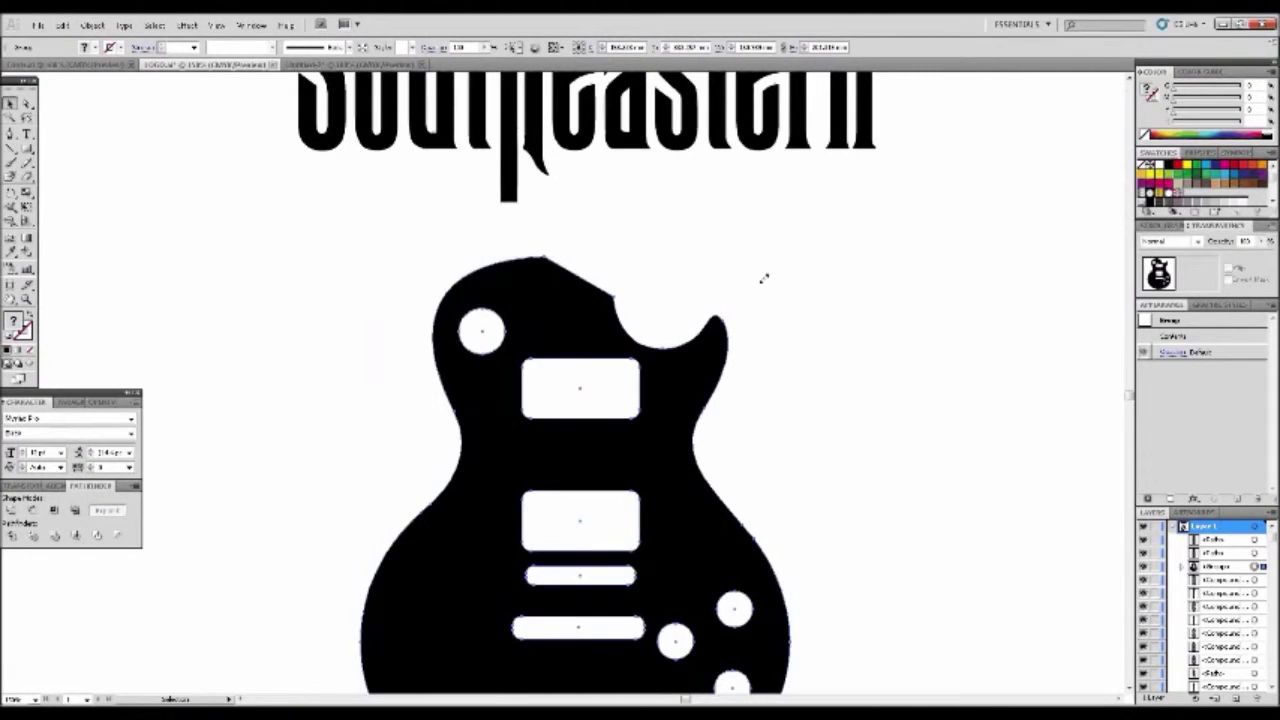
# Scale the guitar group down proportionally and place its body at the lower end of the h's extended stem.
pyautogui.moveTo(763, 278); pyautogui.dragTo(532, 600)
pyautogui.moveTo(446, 600); pyautogui.dragTo(515, 243)
pyautogui.scroll(4, 598, 676)
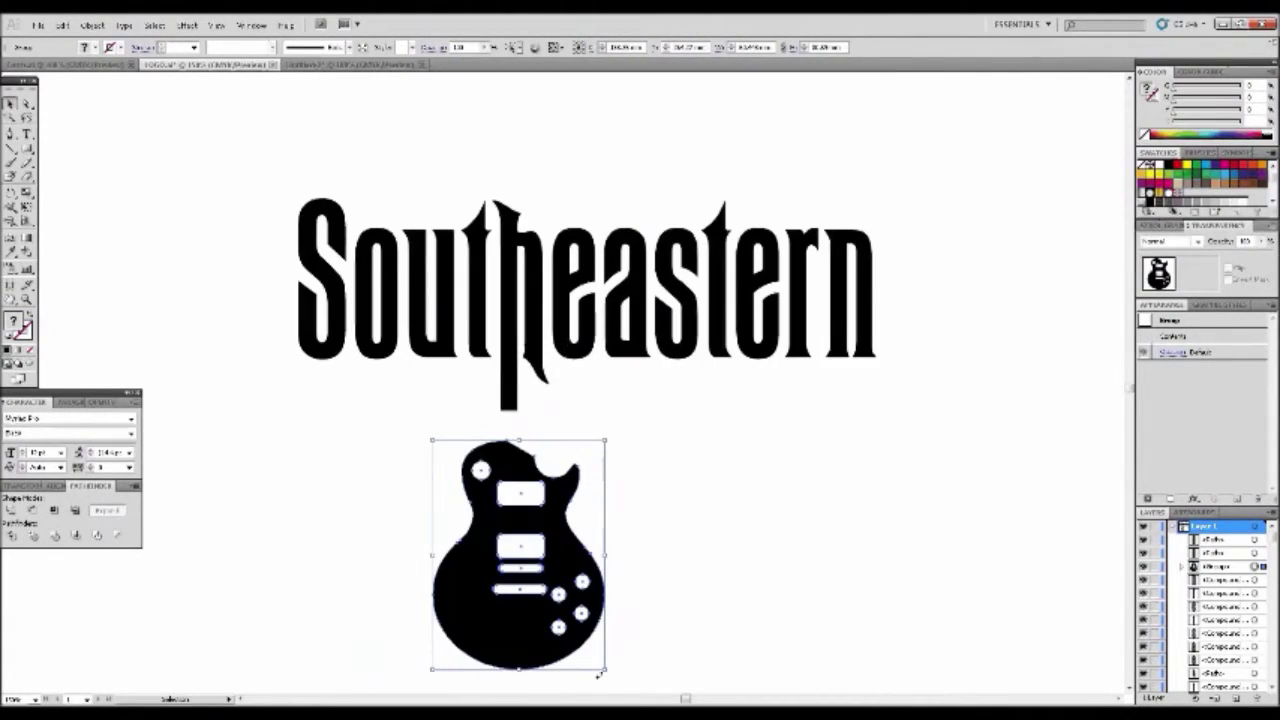
pyautogui.moveTo(598, 676); pyautogui.dragTo(562, 611)
pyautogui.moveTo(500, 520); pyautogui.dragTo(516, 465)
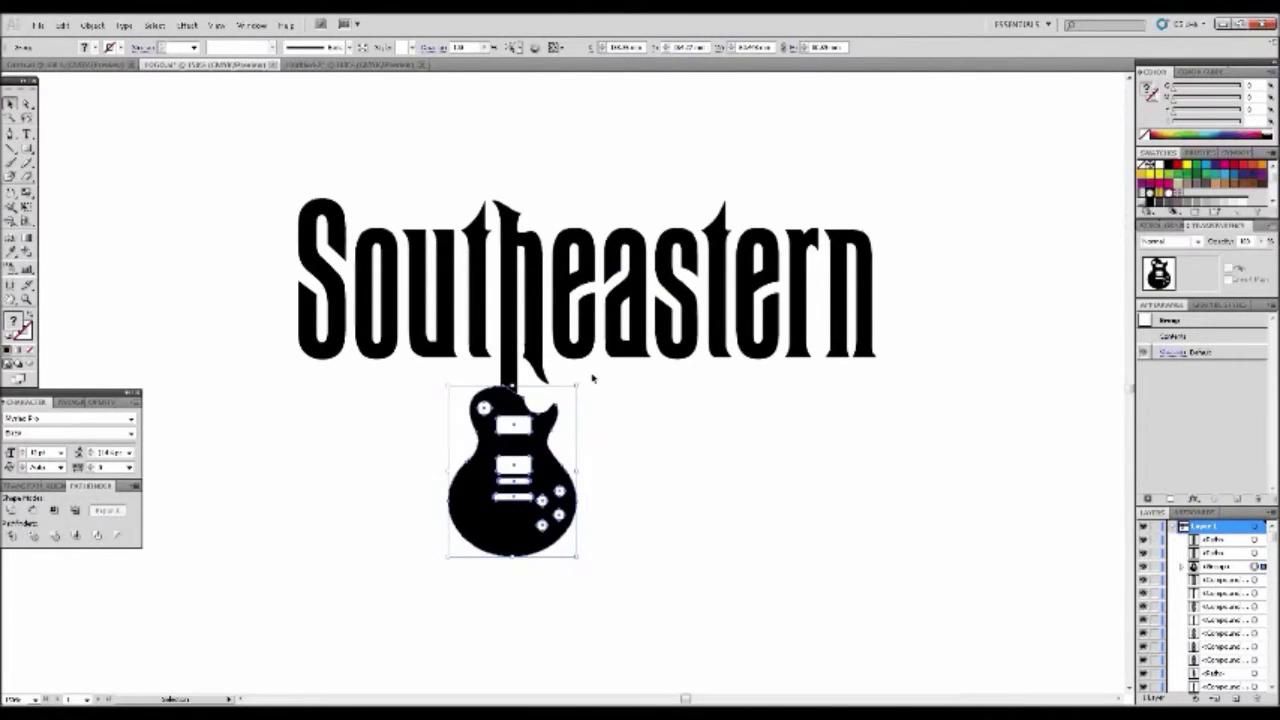
pyautogui.moveTo(576, 386); pyautogui.dragTo(552, 419)
pyautogui.moveTo(513, 476); pyautogui.dragTo(522, 426)
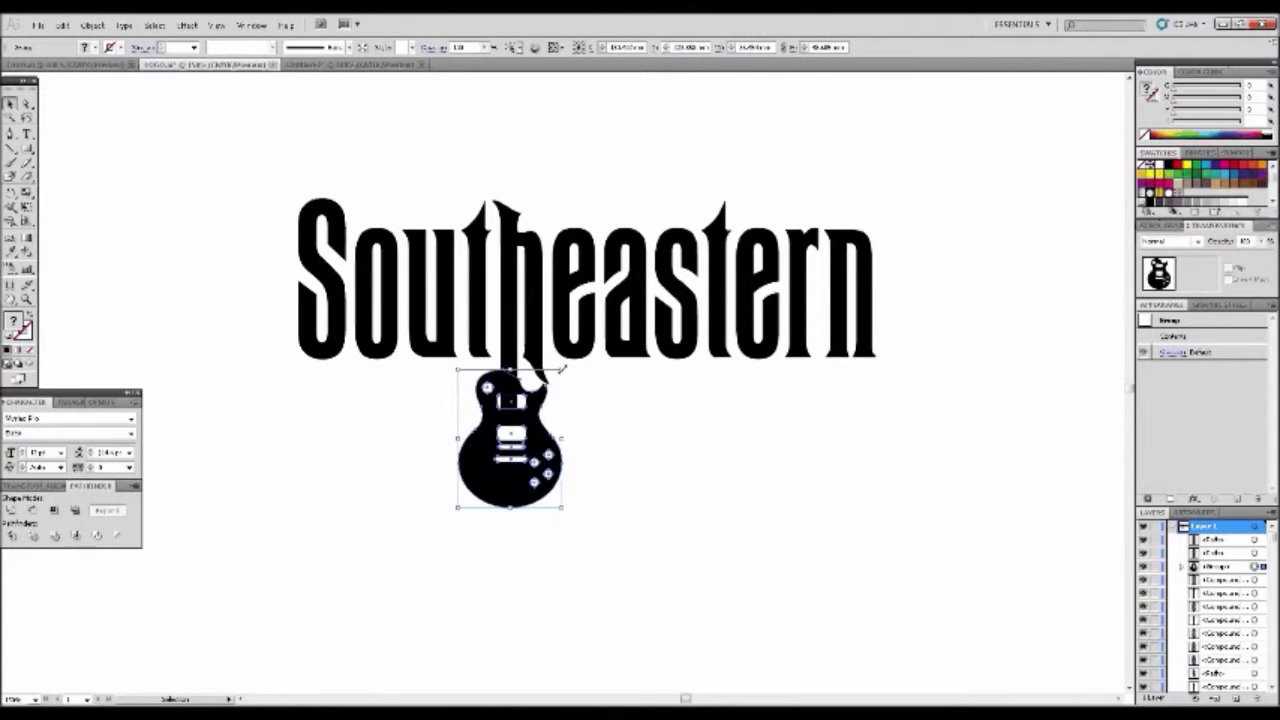
pyautogui.moveTo(562, 369); pyautogui.dragTo(554, 381)
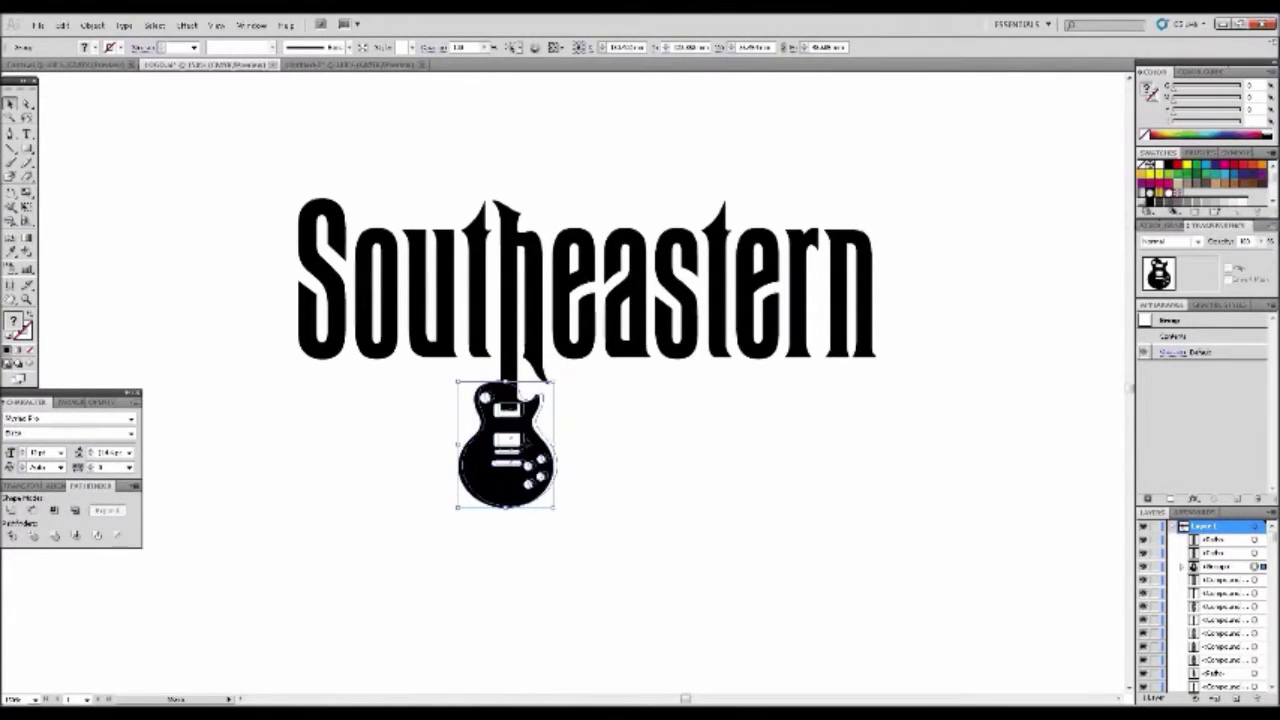
# Fine-tune the guitar's position so its body sits centred under the h's stem, and save the document.
pyautogui.click(505, 395)
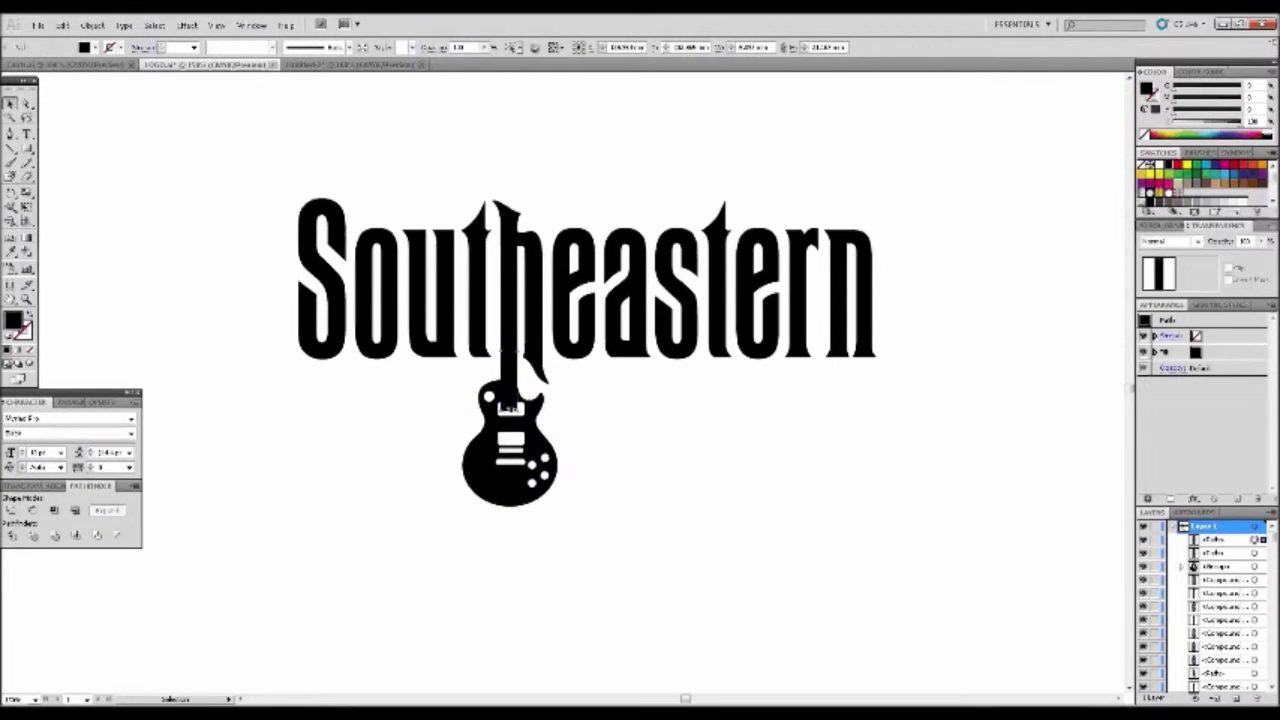
pyautogui.click(590, 405)
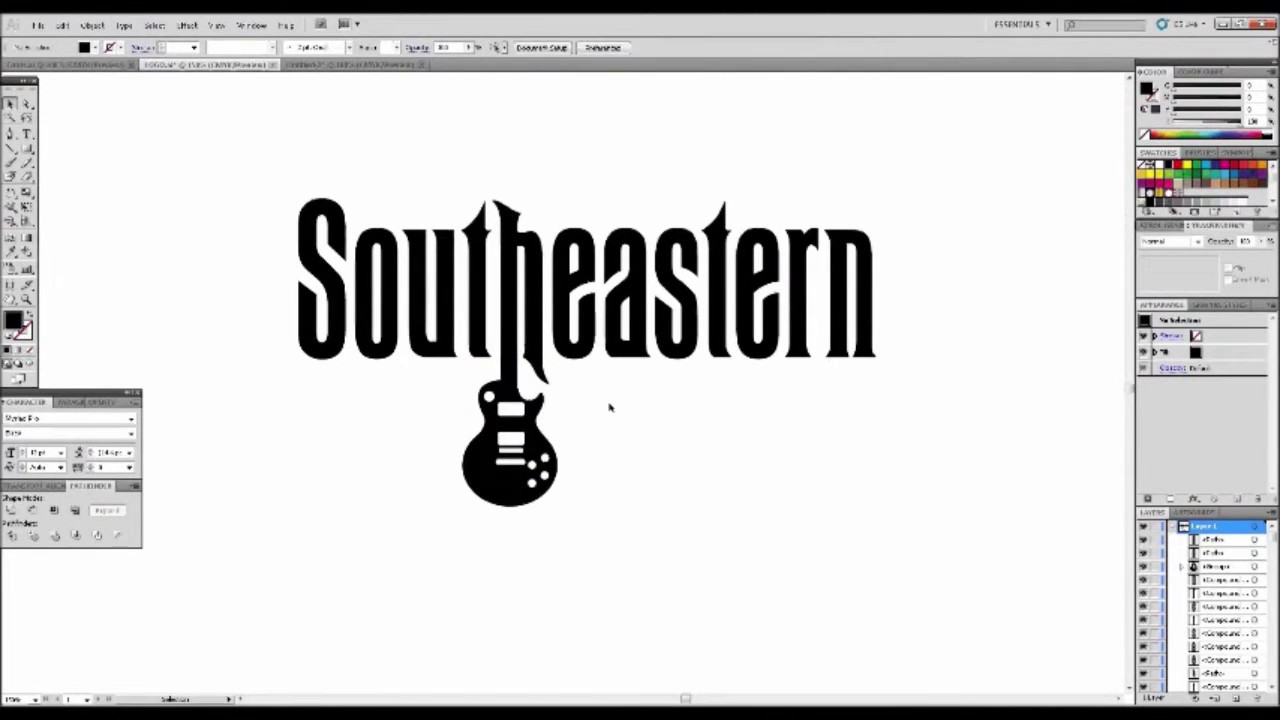
pyautogui.moveTo(542, 492); pyautogui.dragTo(542, 487)
pyautogui.click(680, 463)
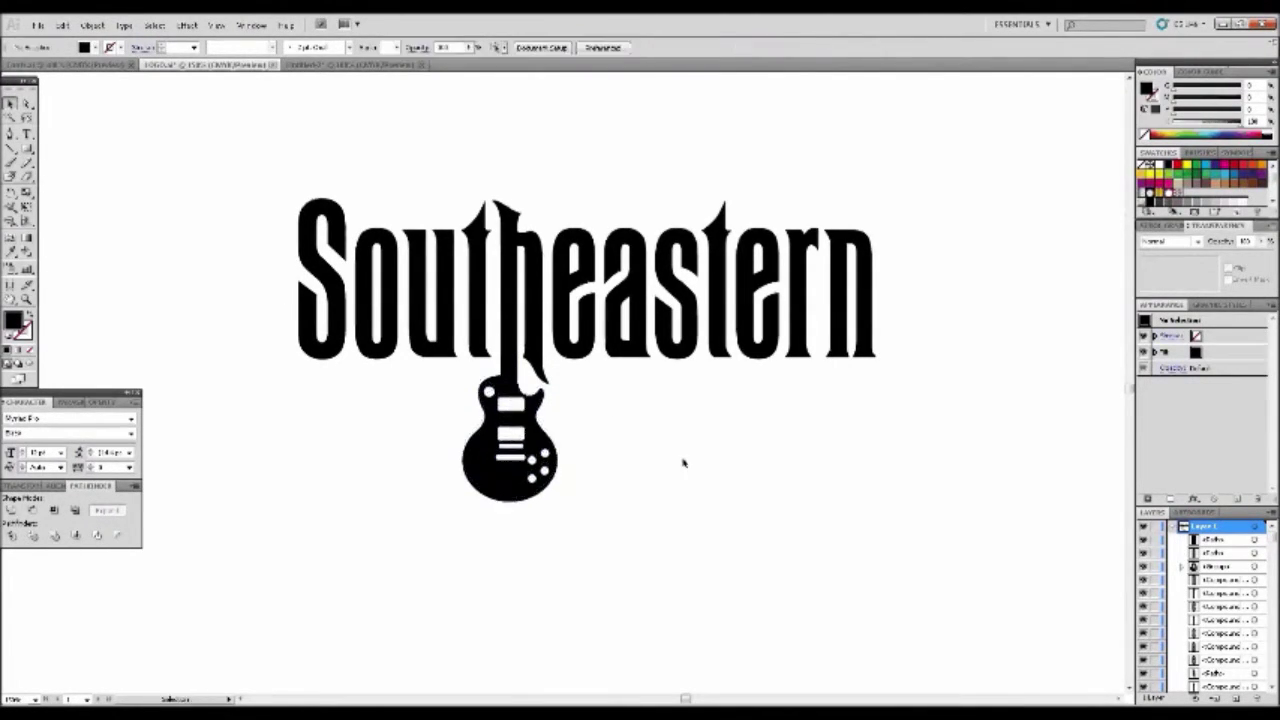
pyautogui.click(520, 444)
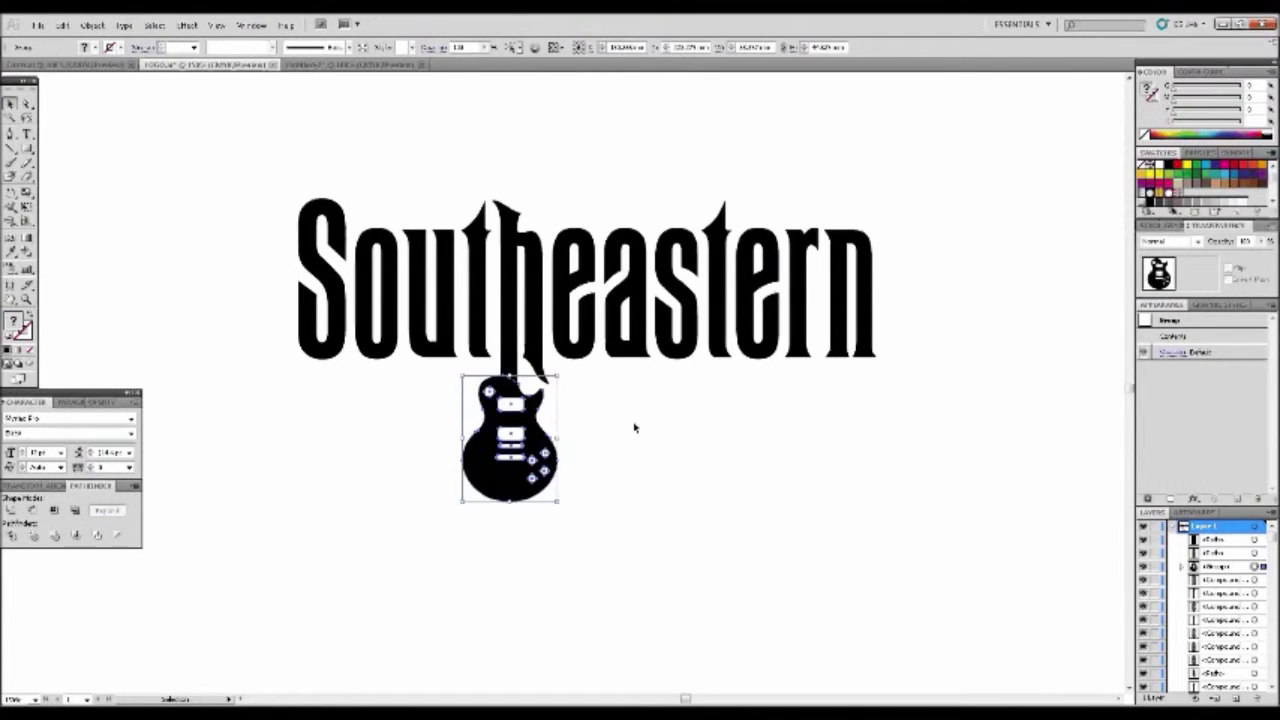
pyautogui.press('Left')
pyautogui.click(633, 430)
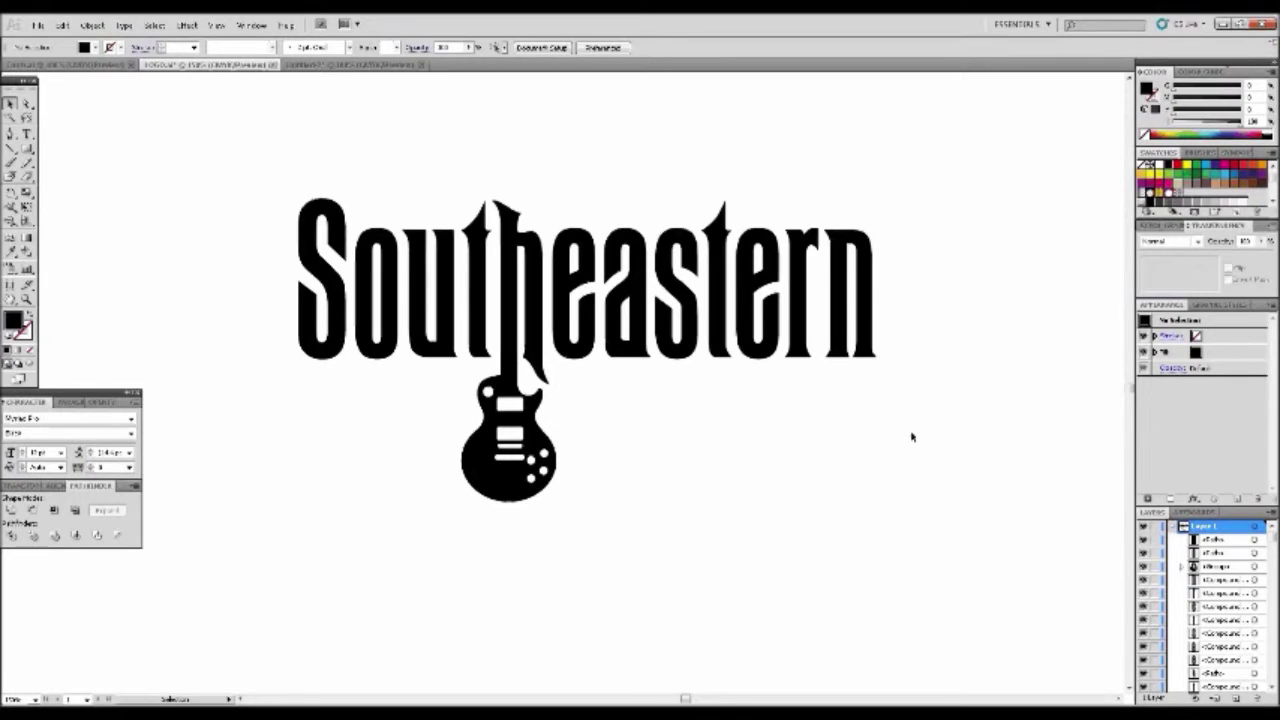
pyautogui.hotkey('ctrl', 's')
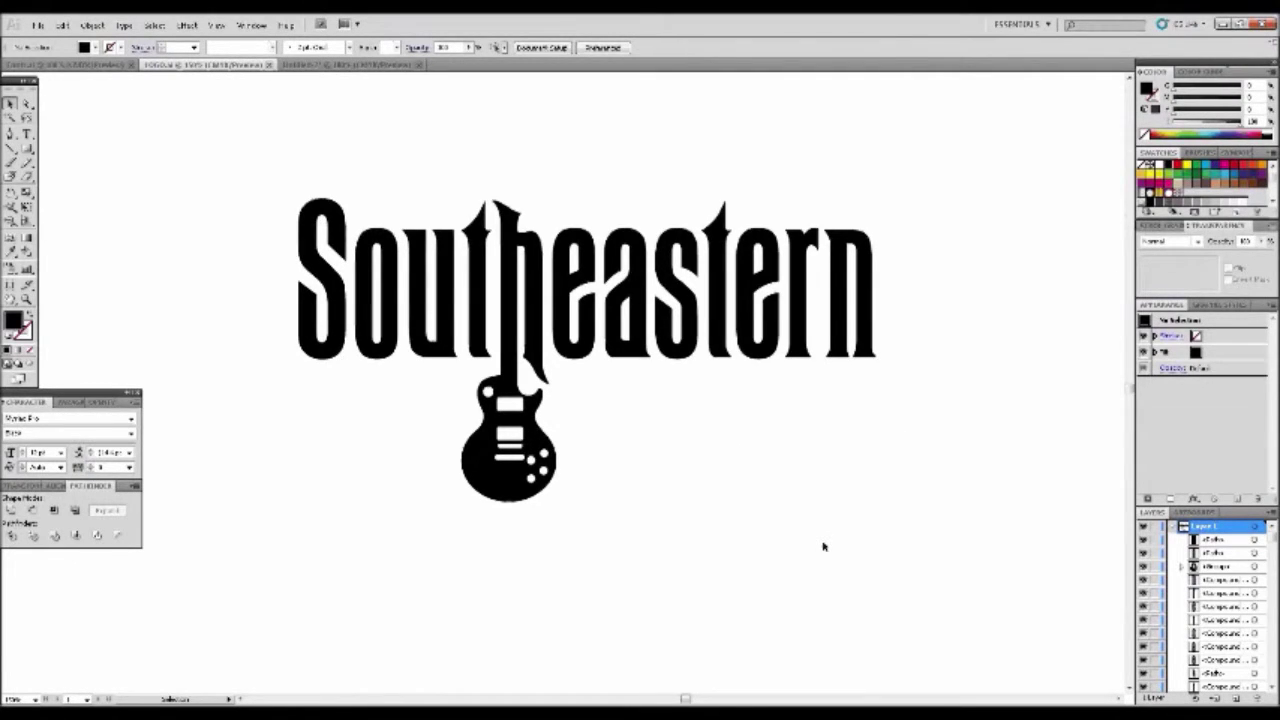
# Draw a horizontal line with no fill and a black stroke across the h's stem just above its shoulder.
pyautogui.click(26, 298)
pyautogui.click(530, 240)
pyautogui.click(545, 345)
pyautogui.click(555, 368)
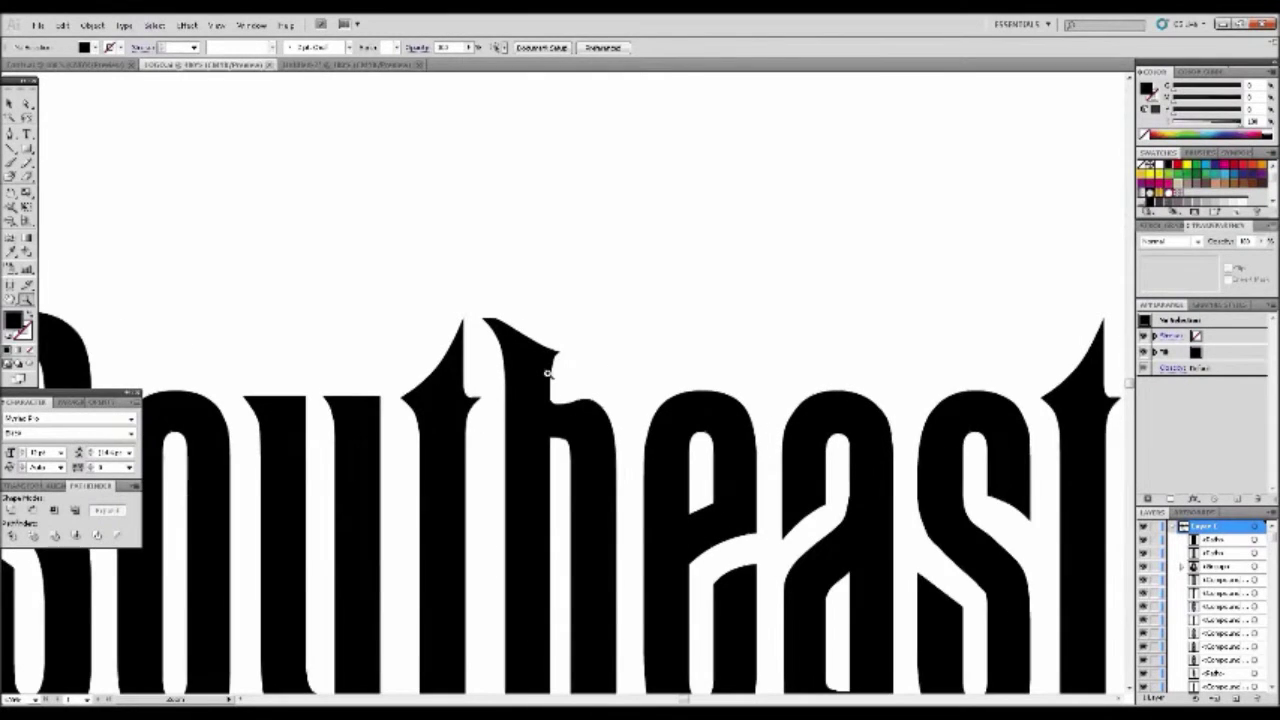
pyautogui.click(555, 373)
pyautogui.click(9, 104)
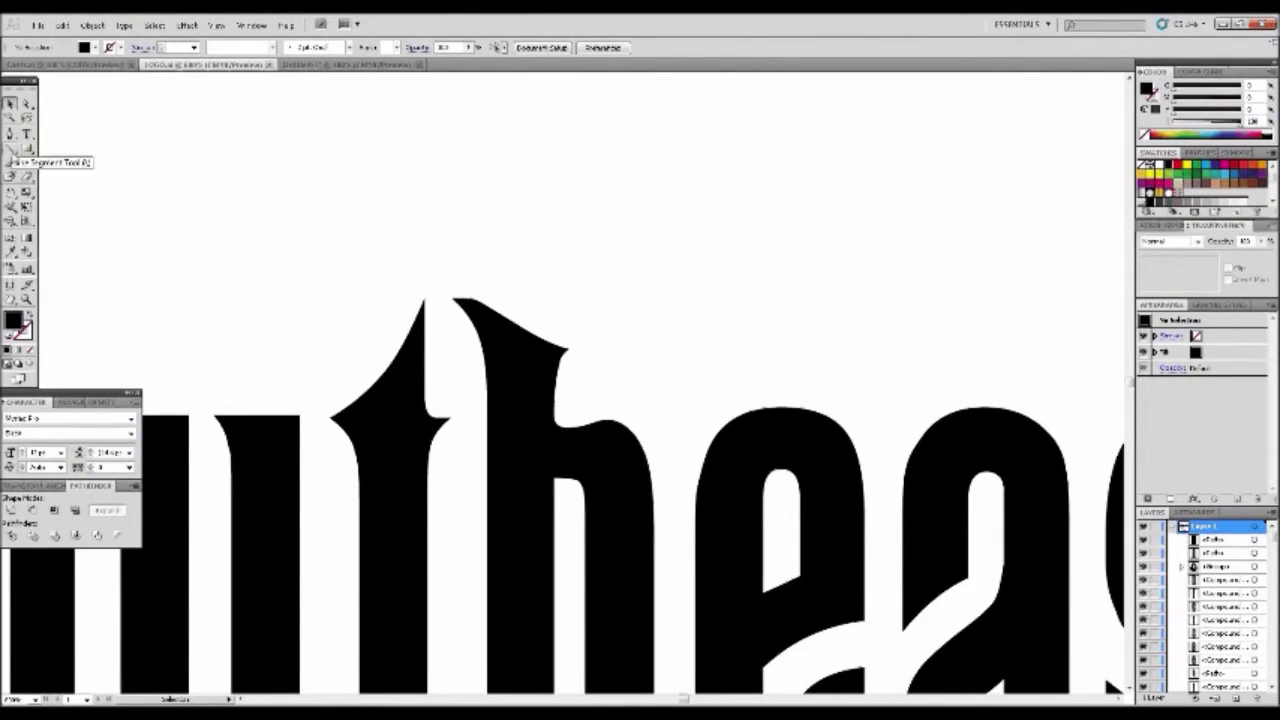
pyautogui.click(11, 149)
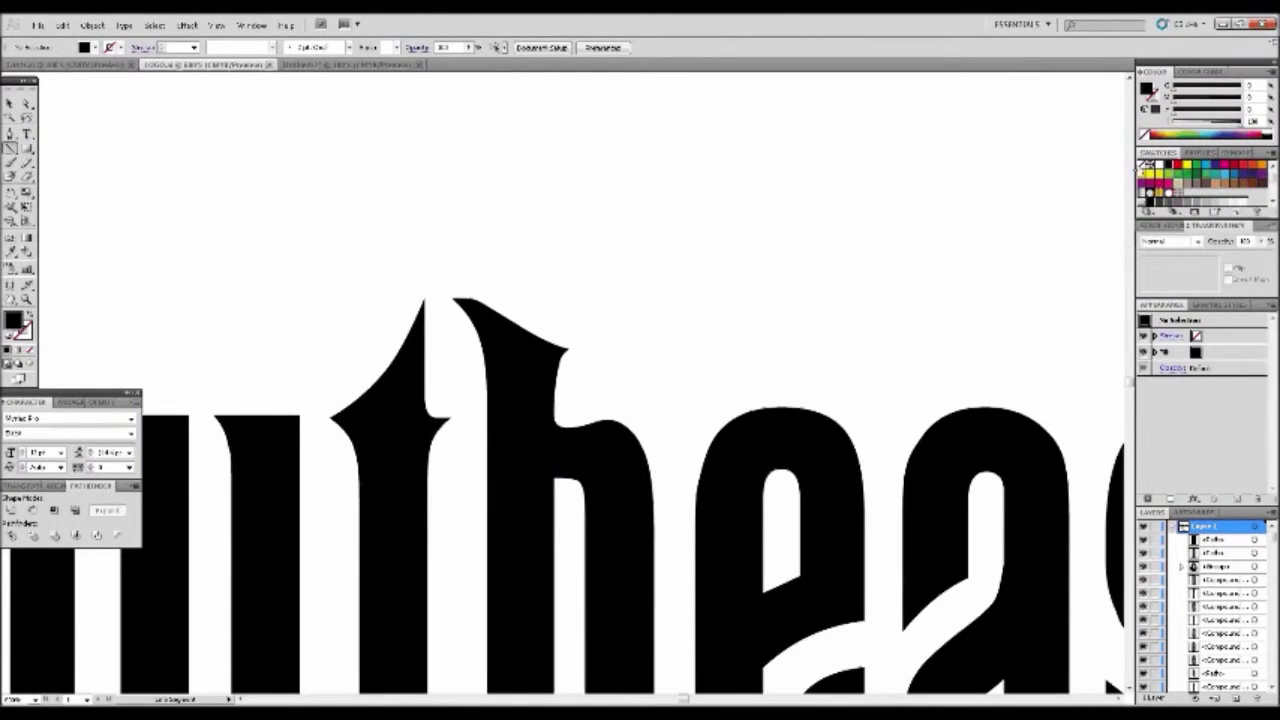
pyautogui.click(1143, 165)
pyautogui.click(27, 336)
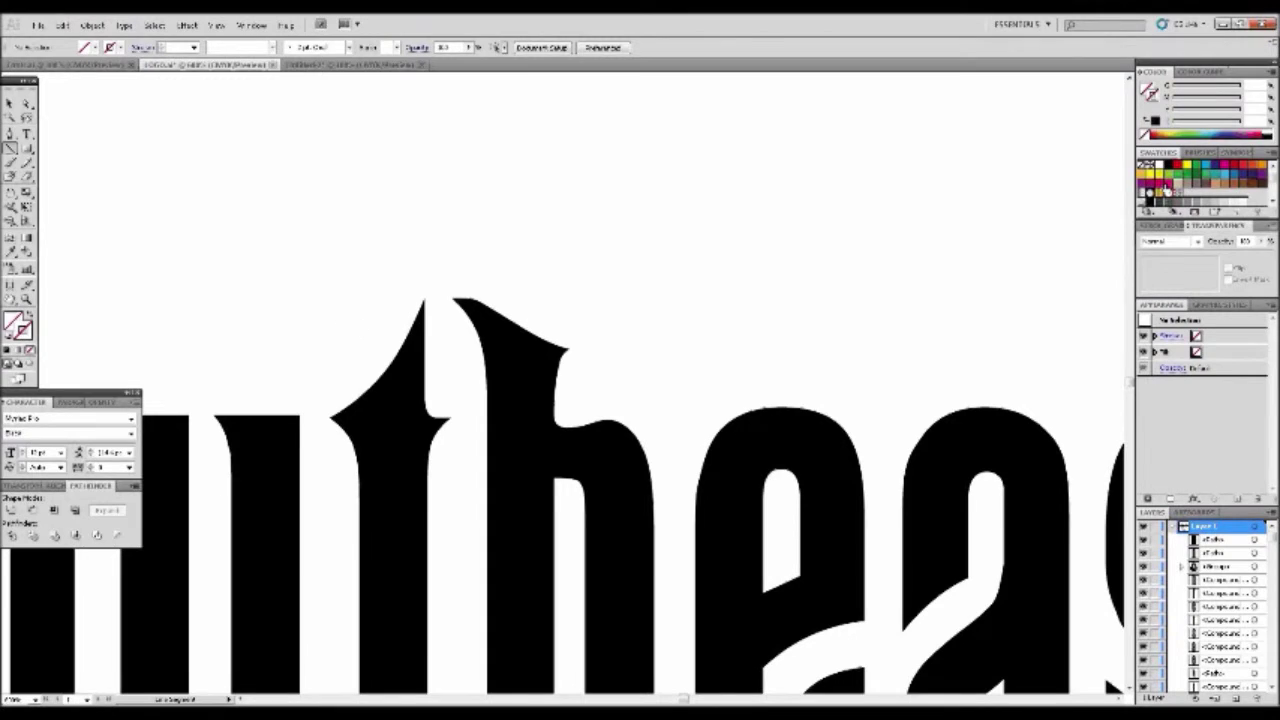
pyautogui.click(1158, 164)
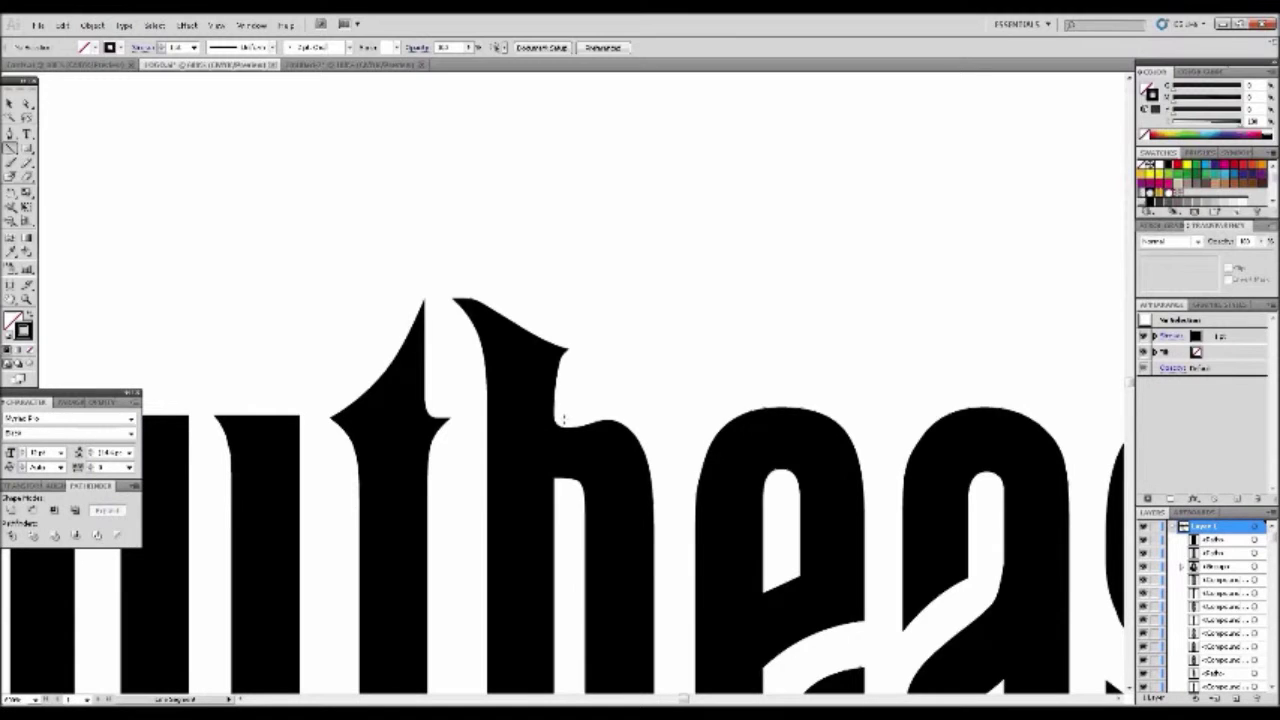
pyautogui.moveTo(563, 419); pyautogui.dragTo(475, 420)
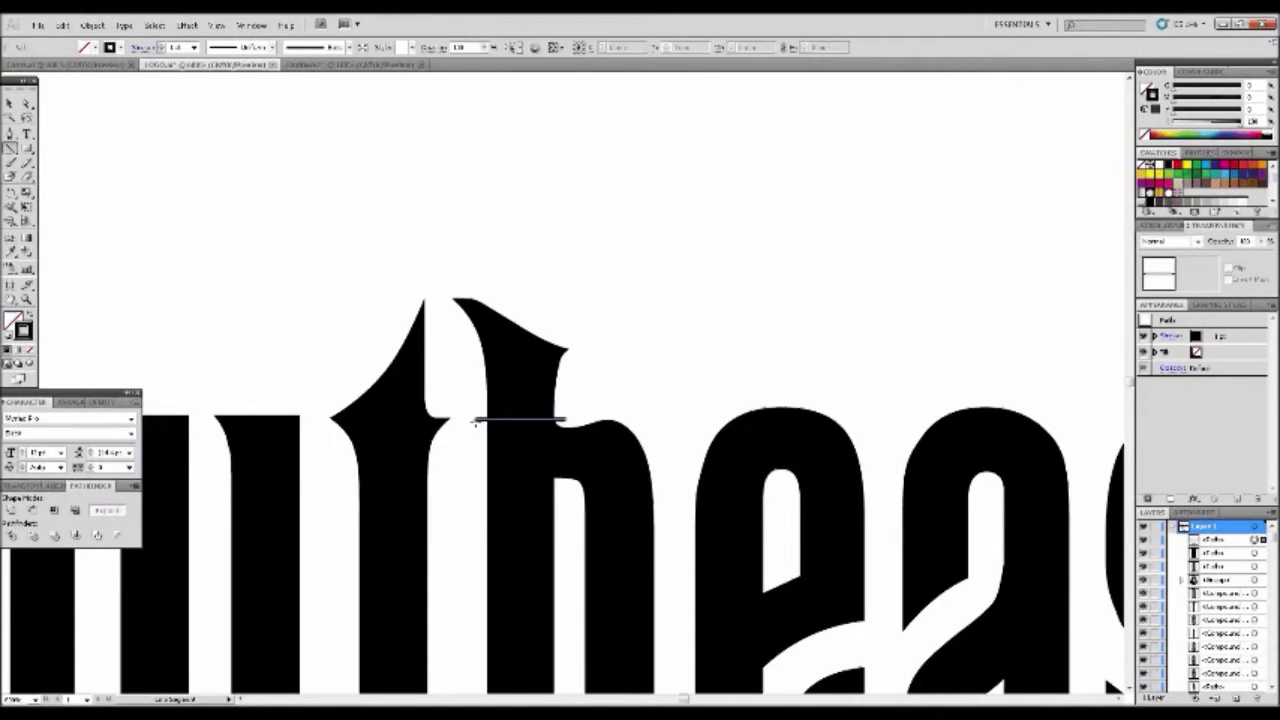
pyautogui.click(10, 104)
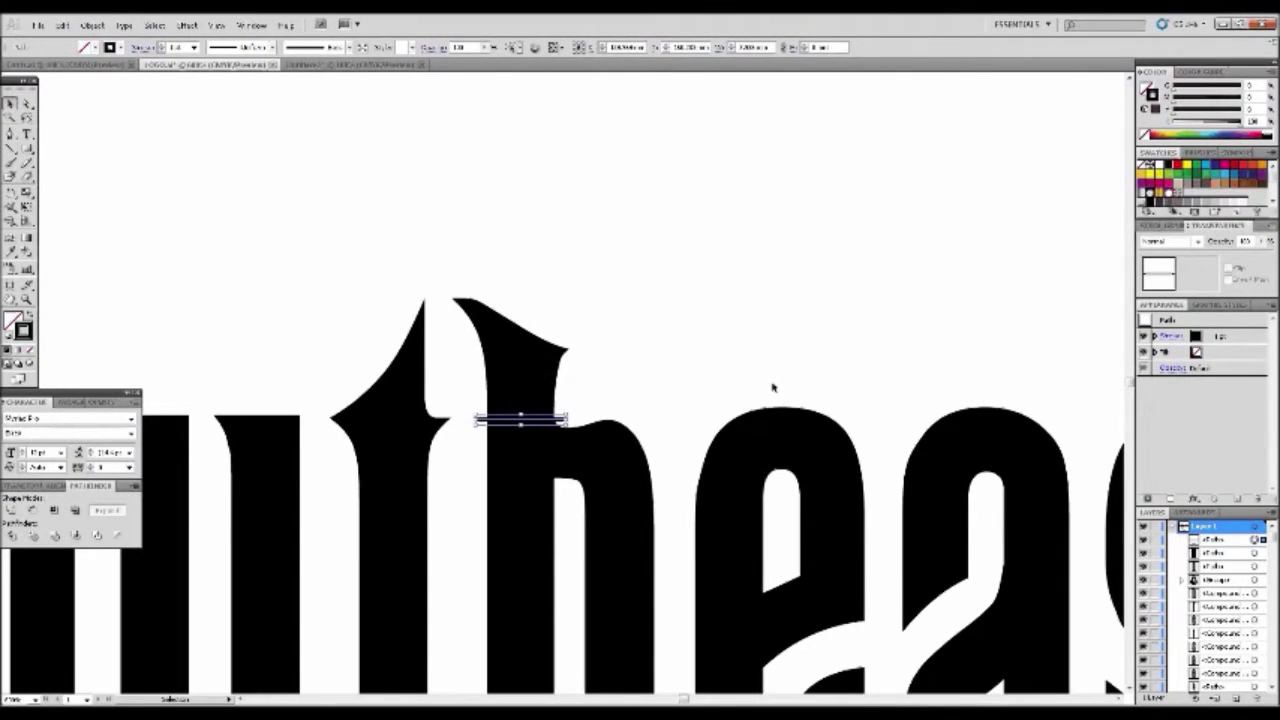
# Divide the h along the horizontal line with Pathfinder and ungroup the resulting pieces.
pyautogui.click(531, 365)
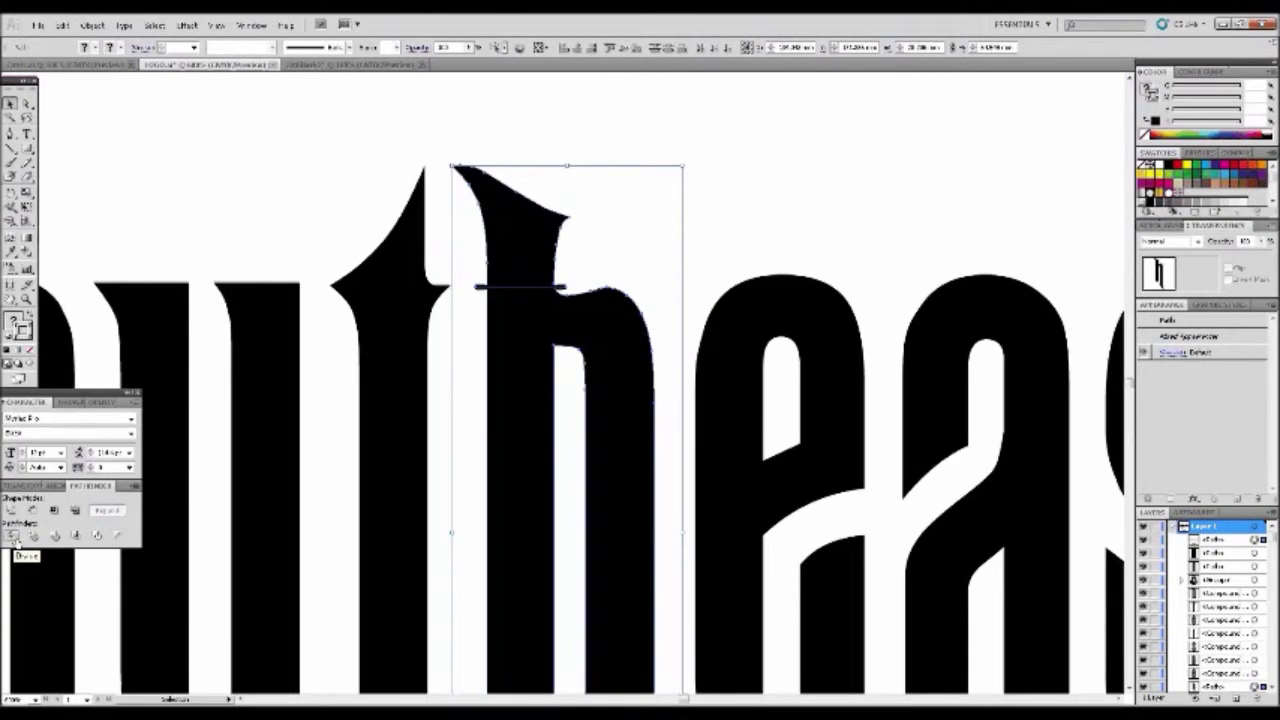
pyautogui.click(14, 540)
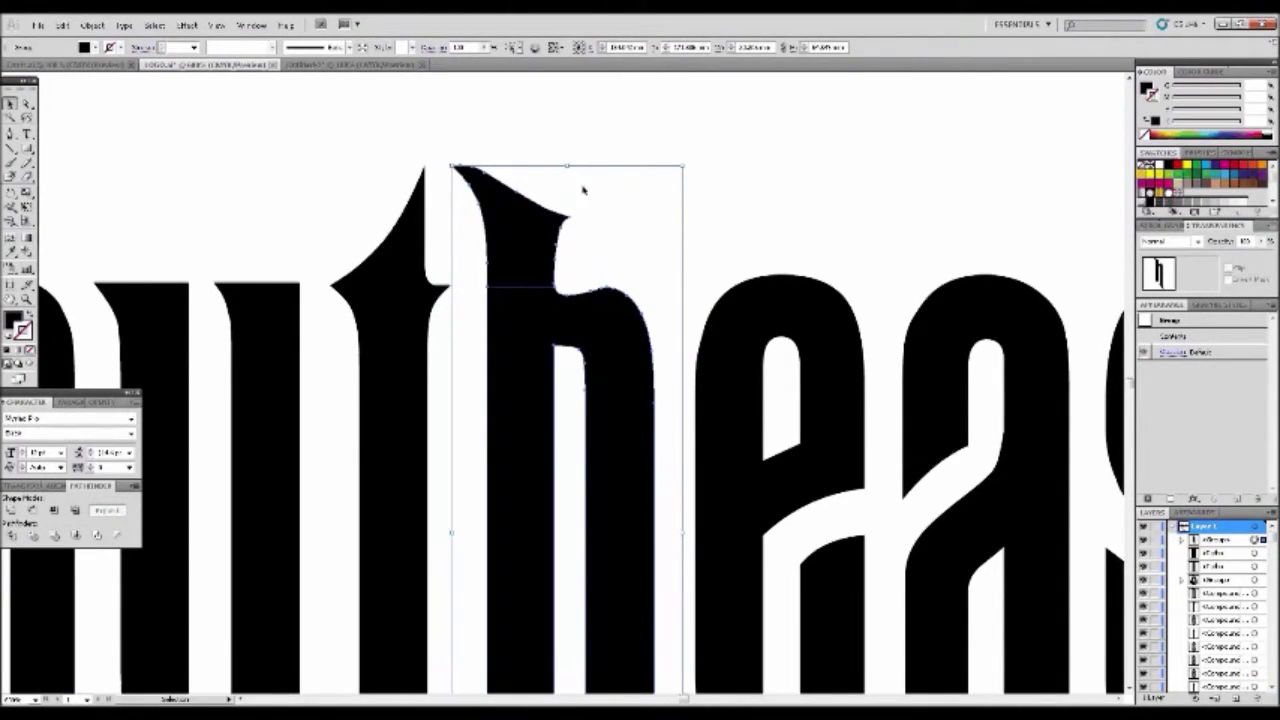
pyautogui.click(126, 157)
pyautogui.scroll(1, 568, 224)
pyautogui.scroll(4, 570, 225)
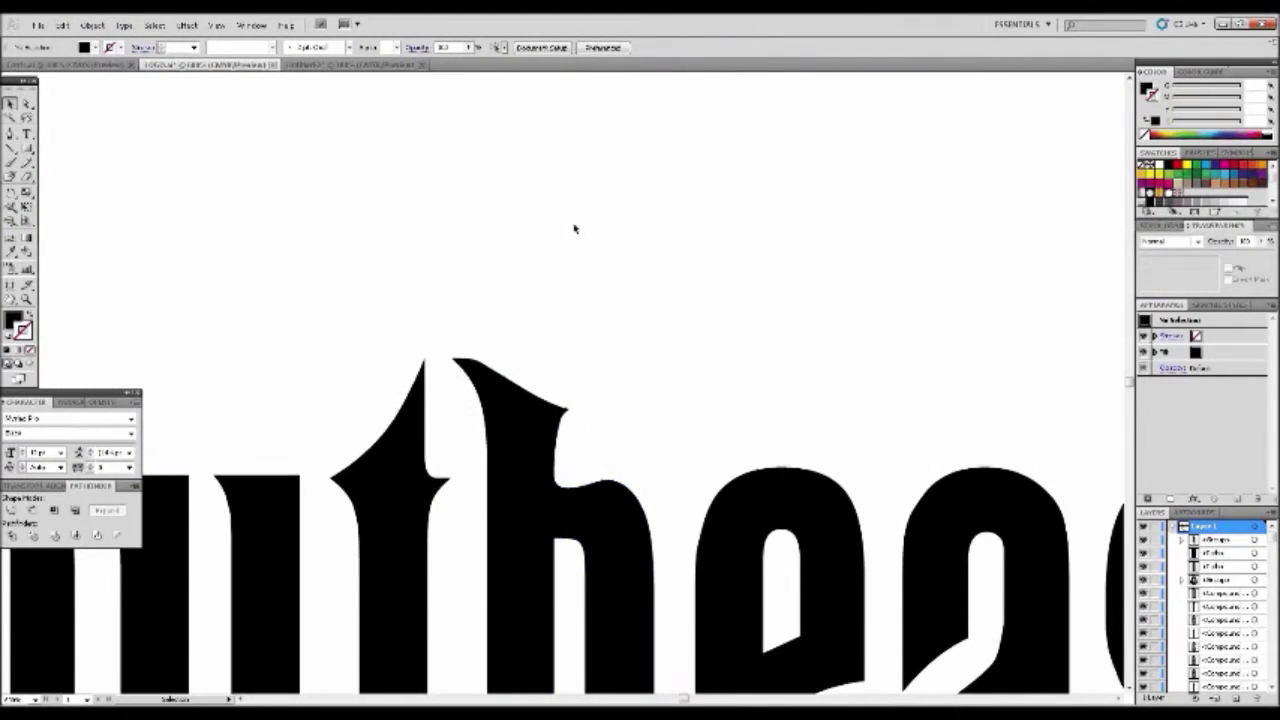
pyautogui.click(543, 471)
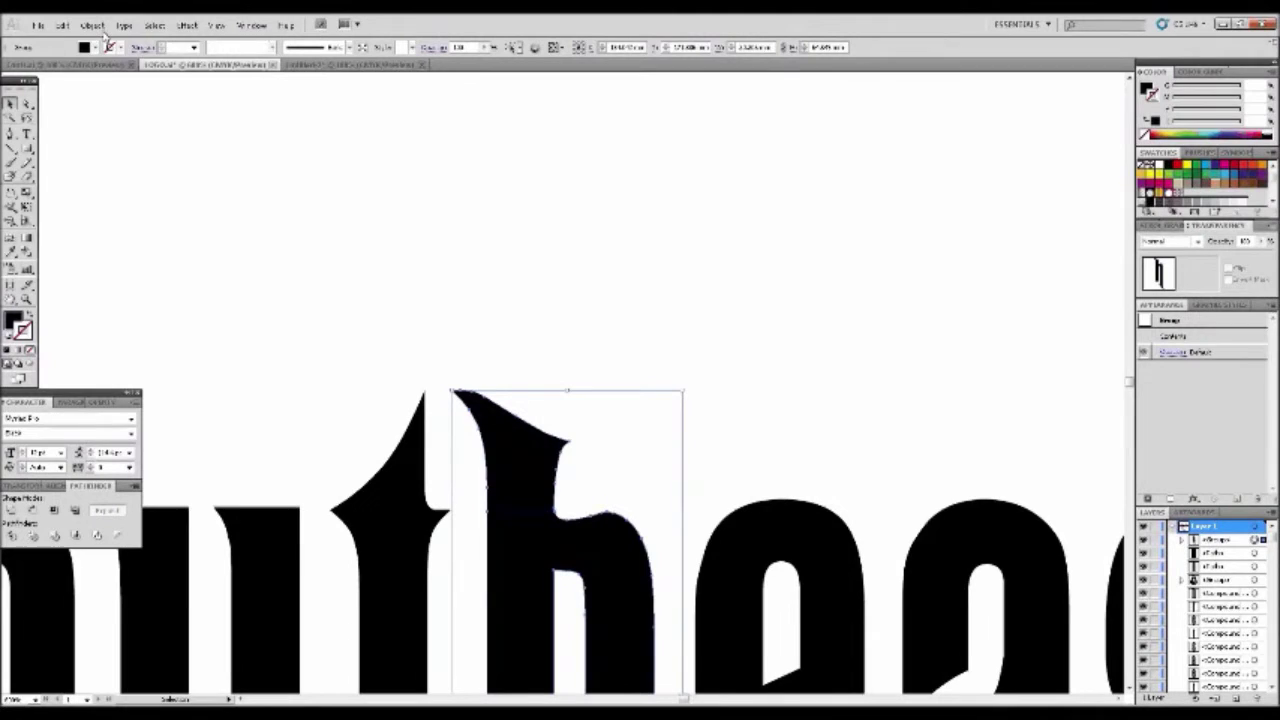
pyautogui.click(100, 27)
pyautogui.click(160, 88)
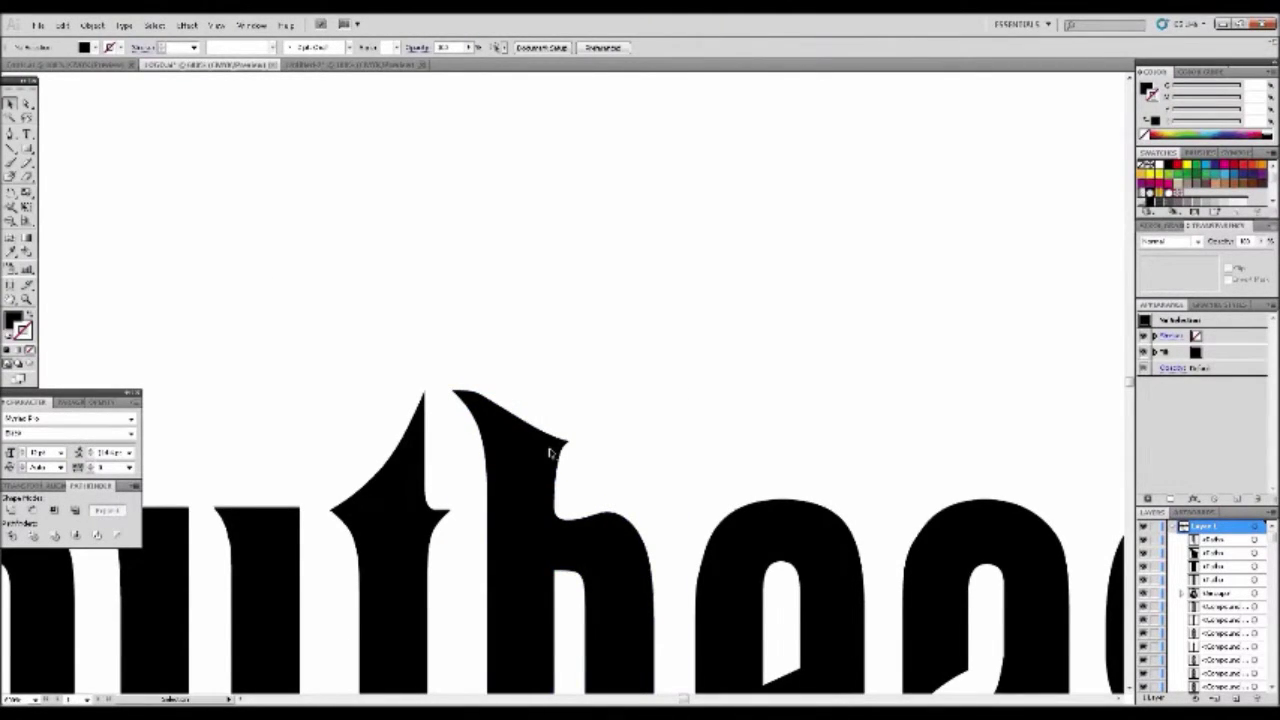
# Move the cut-off tip of the h straight up to leave a gap above the remaining letter.
pyautogui.click(550, 453)
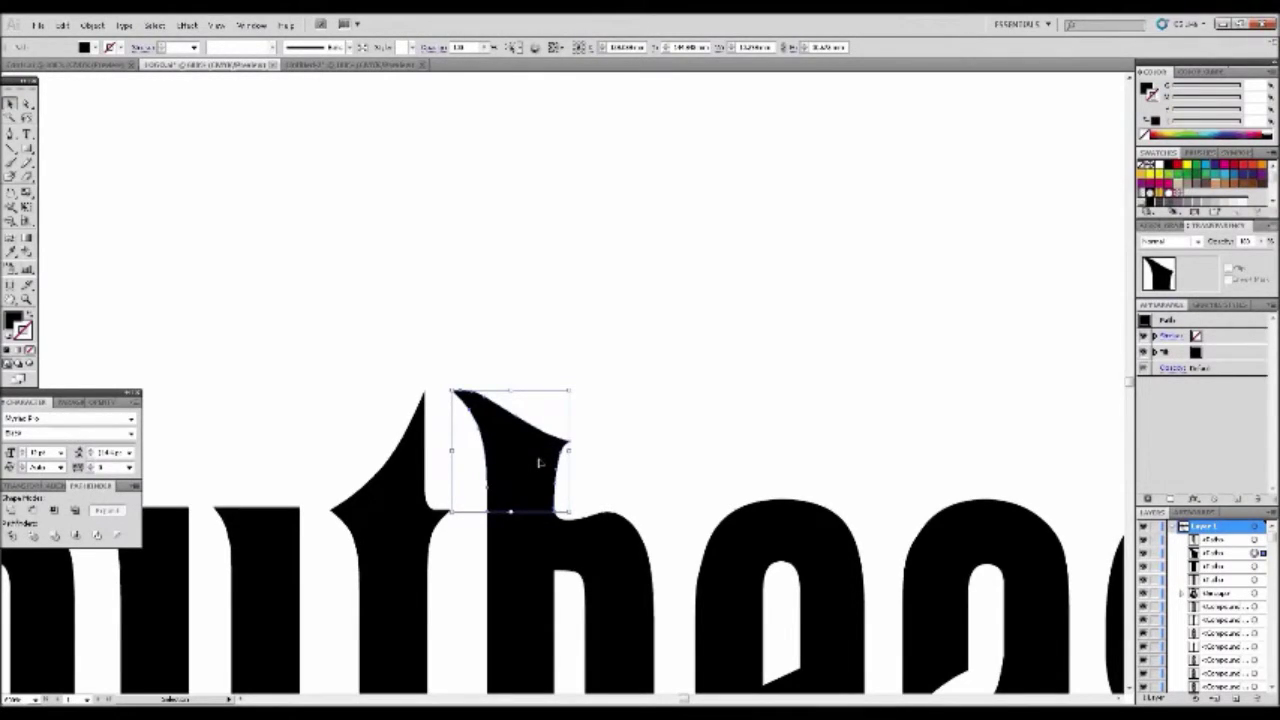
pyautogui.hotkey('ctrl', 'shift', 'a')
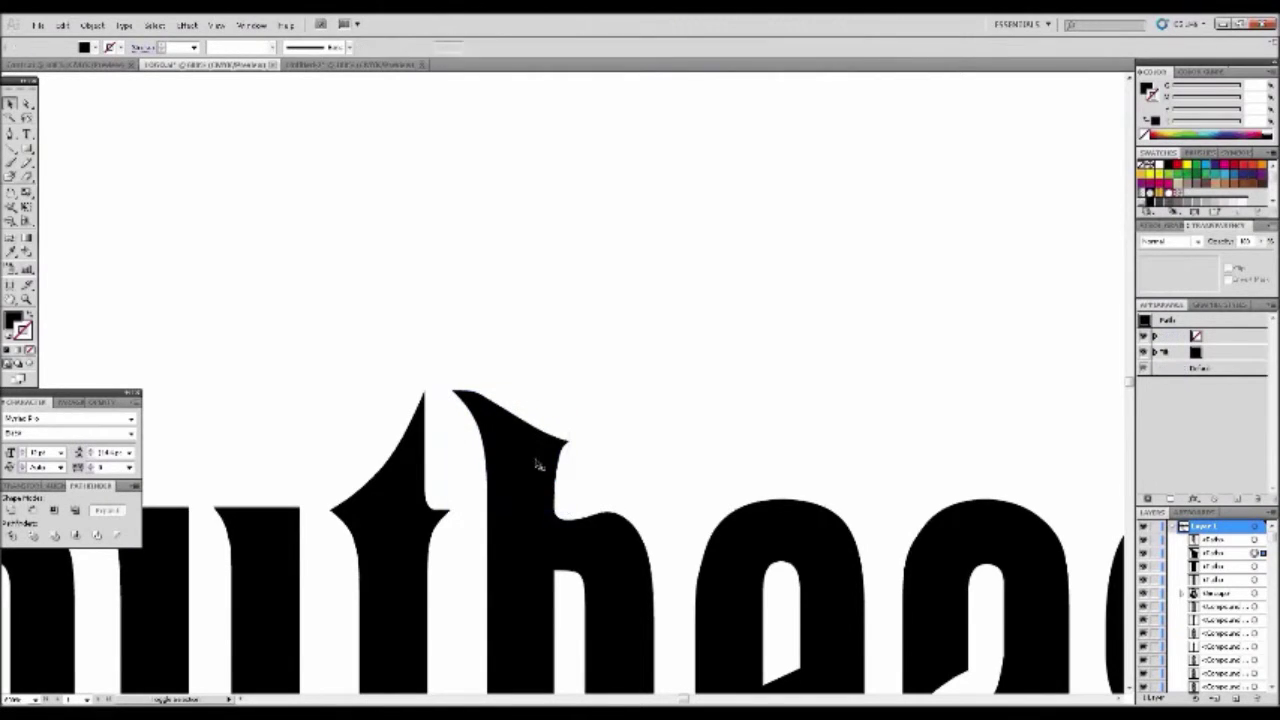
pyautogui.moveTo(537, 465); pyautogui.dragTo(543, 340)
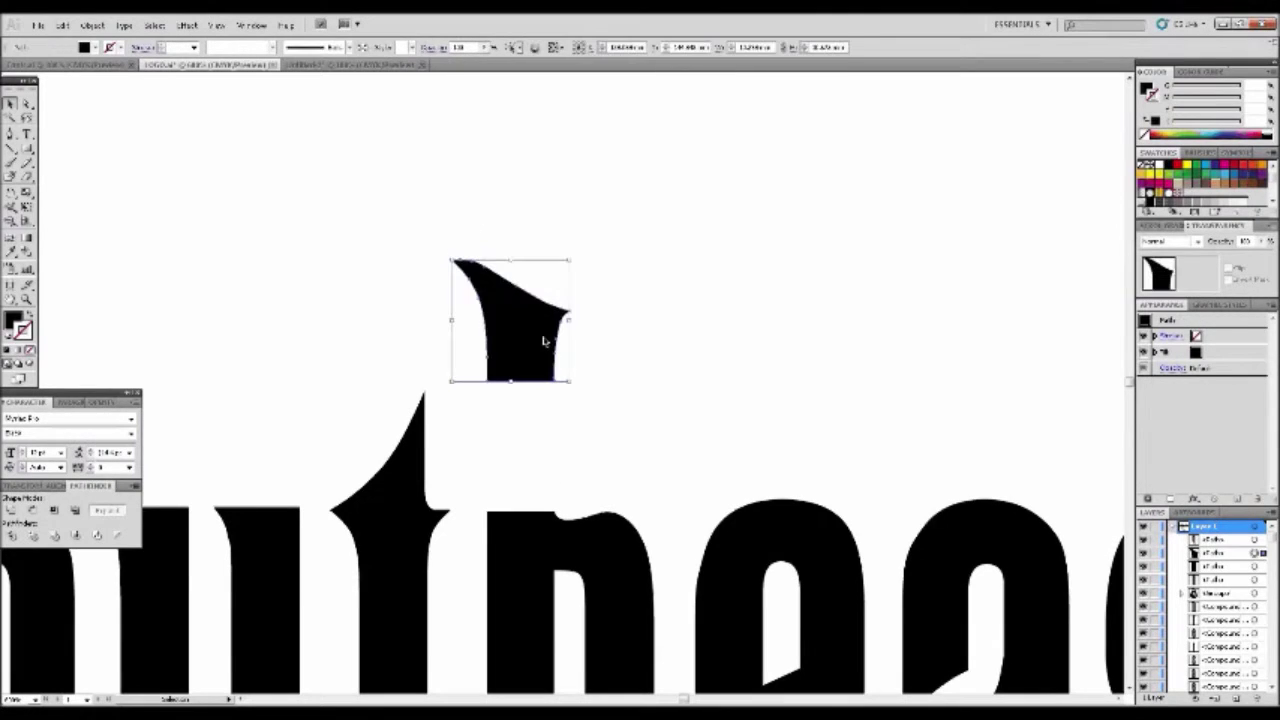
pyautogui.click(634, 356)
# Copy the straight stem segment above the guitar into the gap between the h's raised tip and its body.
pyautogui.click(26, 300)
pyautogui.keyDown('alt'); pyautogui.click(598, 474); pyautogui.keyUp('alt')
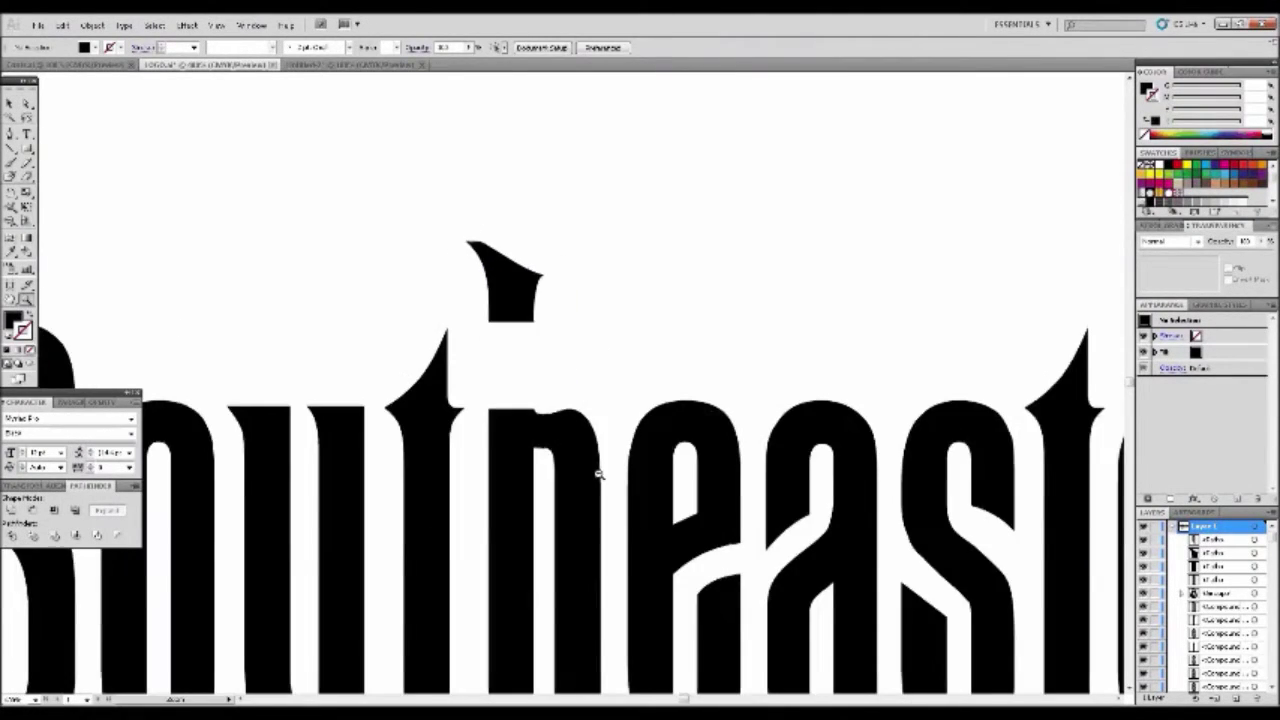
pyautogui.keyDown('alt'); pyautogui.click(598, 474); pyautogui.keyUp('alt')
pyautogui.click(9, 104)
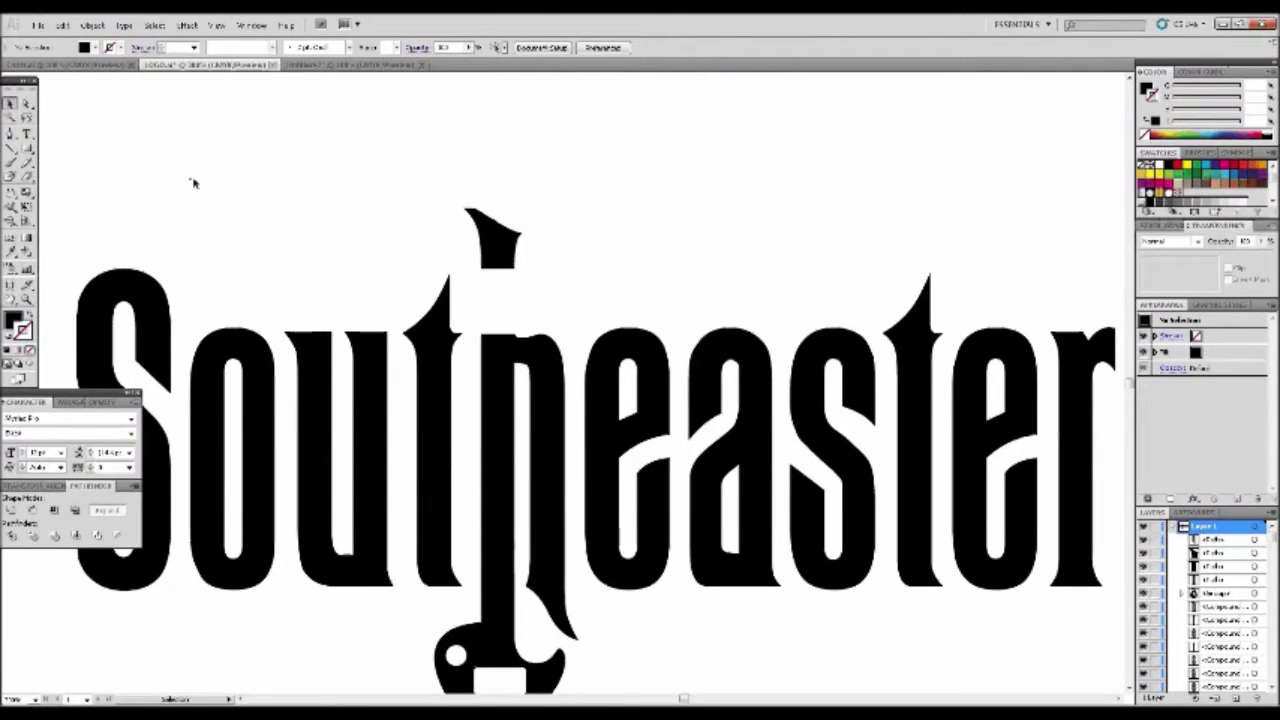
pyautogui.click(503, 612)
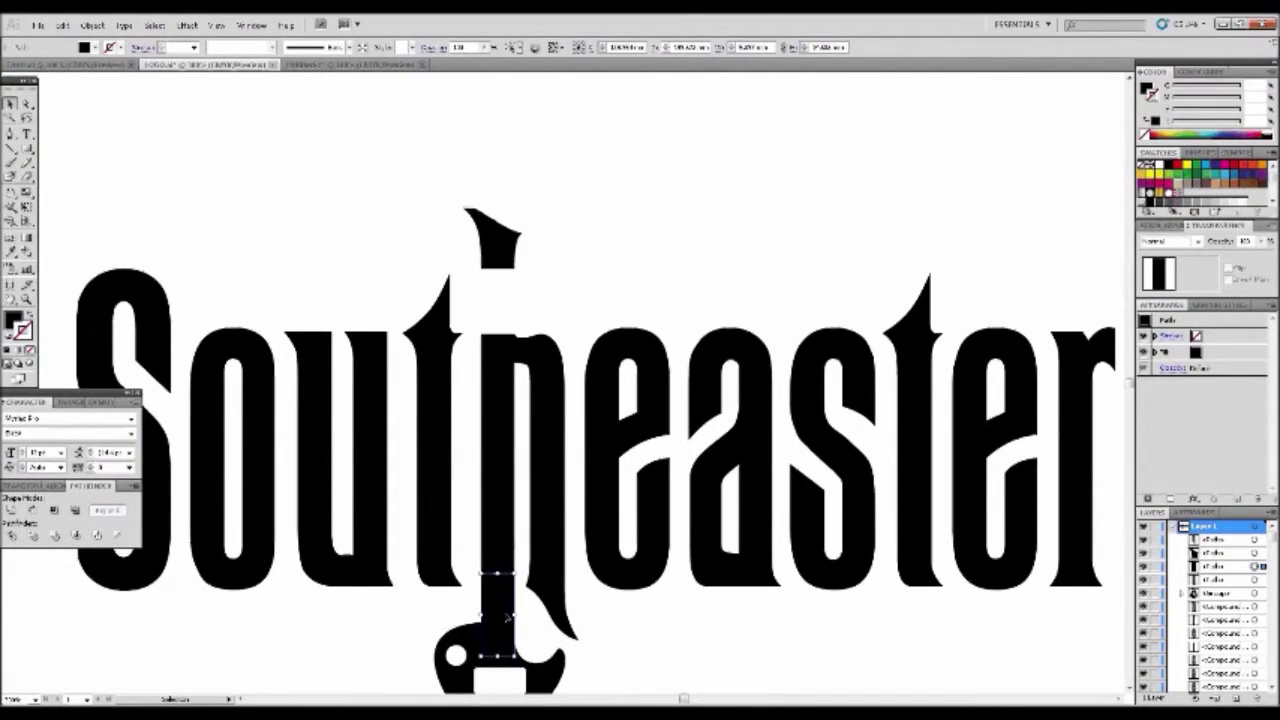
pyautogui.moveTo(507, 617); pyautogui.dragTo(523, 312)
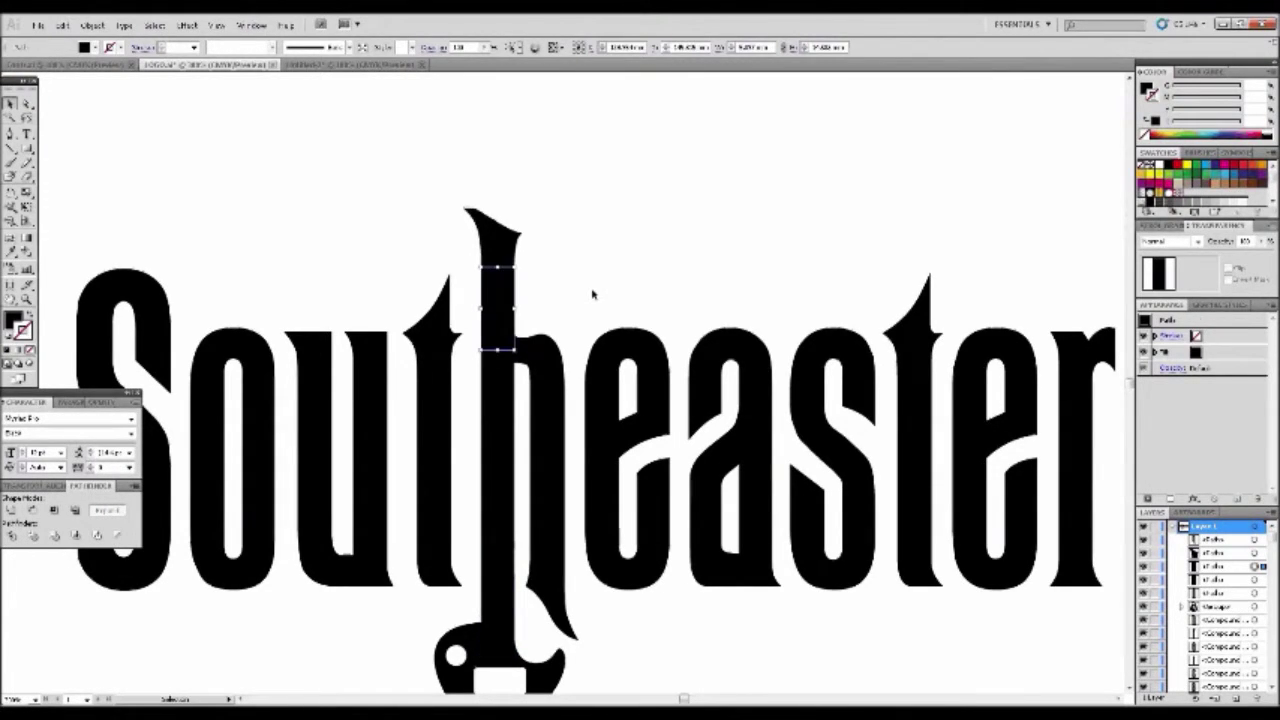
pyautogui.click(593, 294)
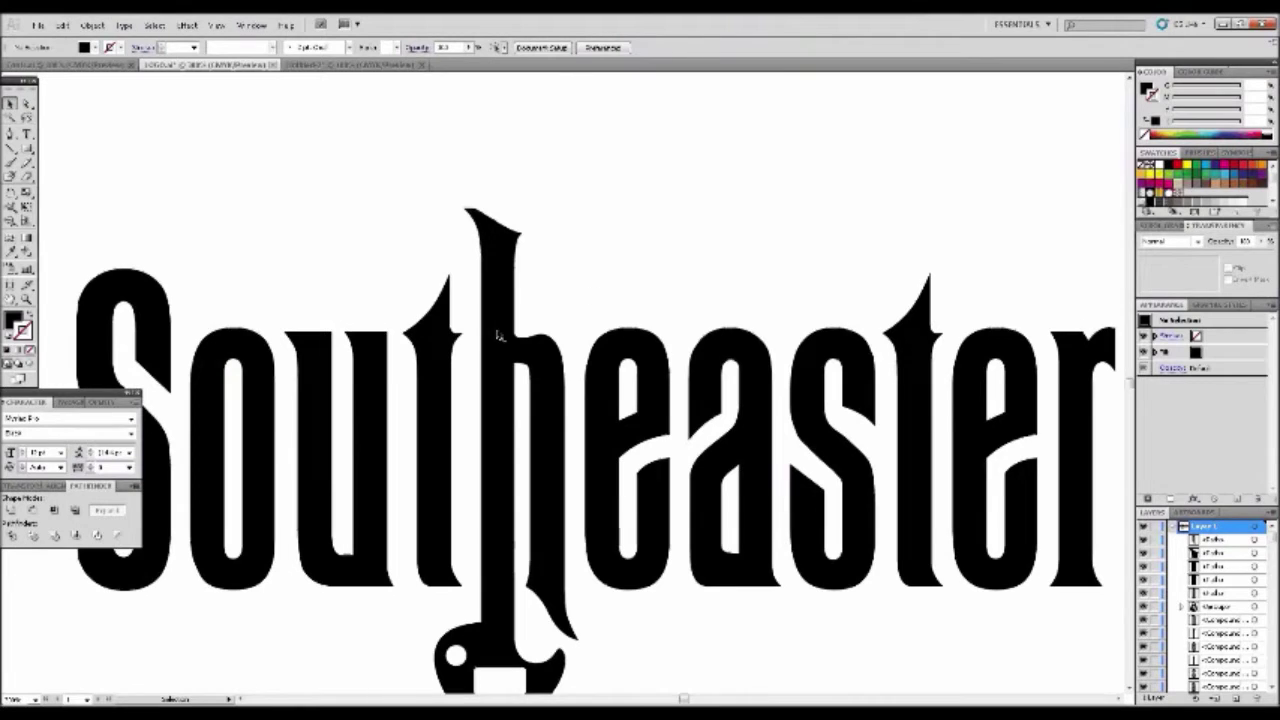
# Draw a closed black half guitar-pick shape beyond the lettering's upper right with the Pen tool, curved on the left and straight on the right.
pyautogui.press('z')
pyautogui.keyDown('alt'); pyautogui.click(580, 476); pyautogui.keyUp('alt')
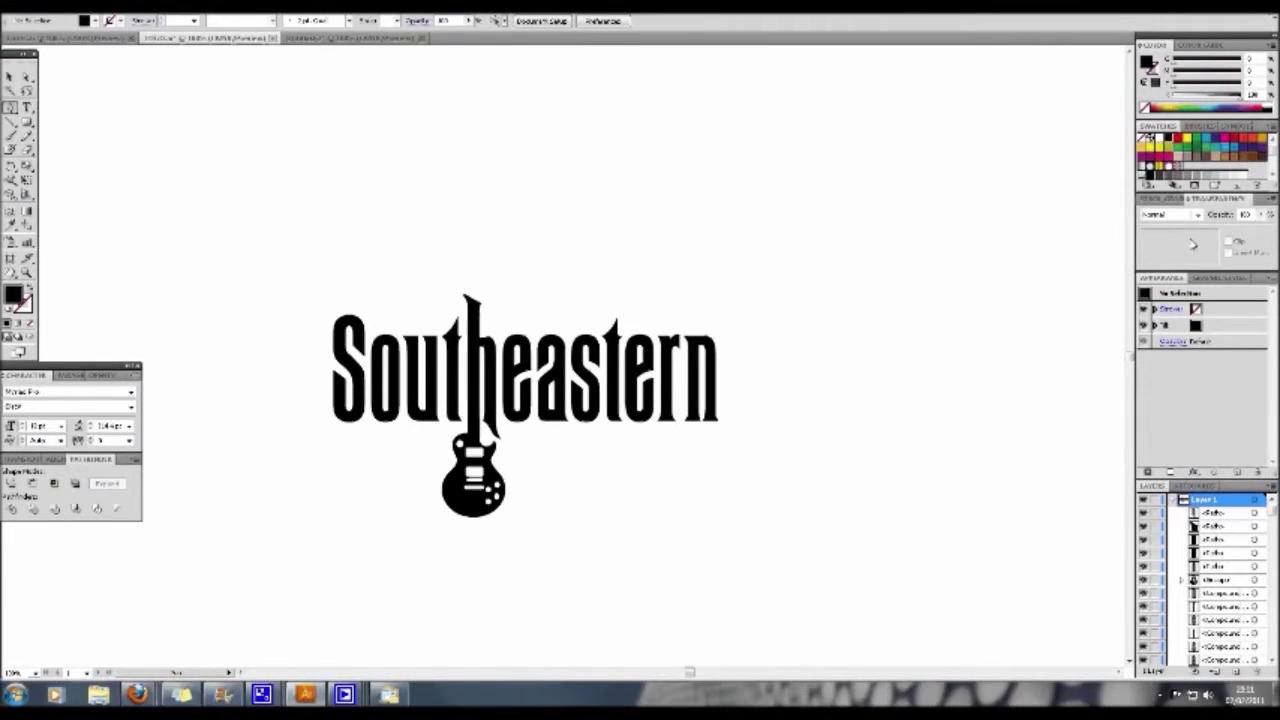
pyautogui.click(847, 170)
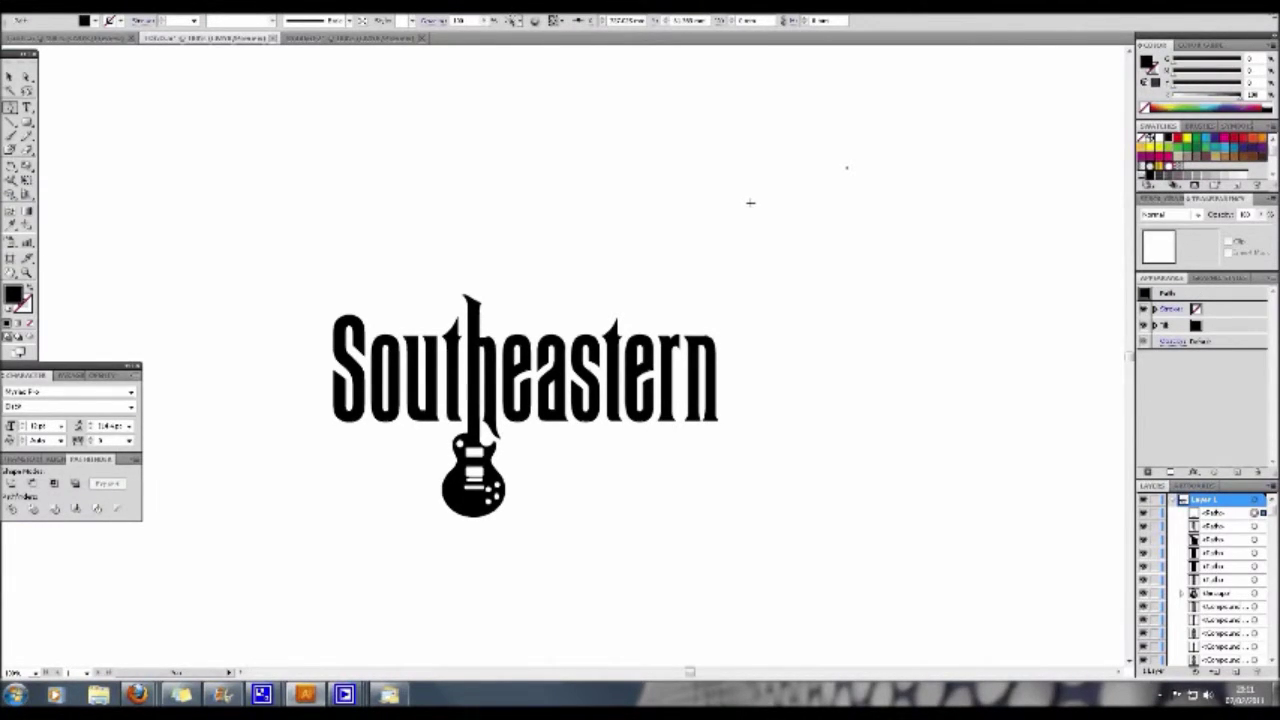
pyautogui.moveTo(761, 203); pyautogui.dragTo(730, 240)
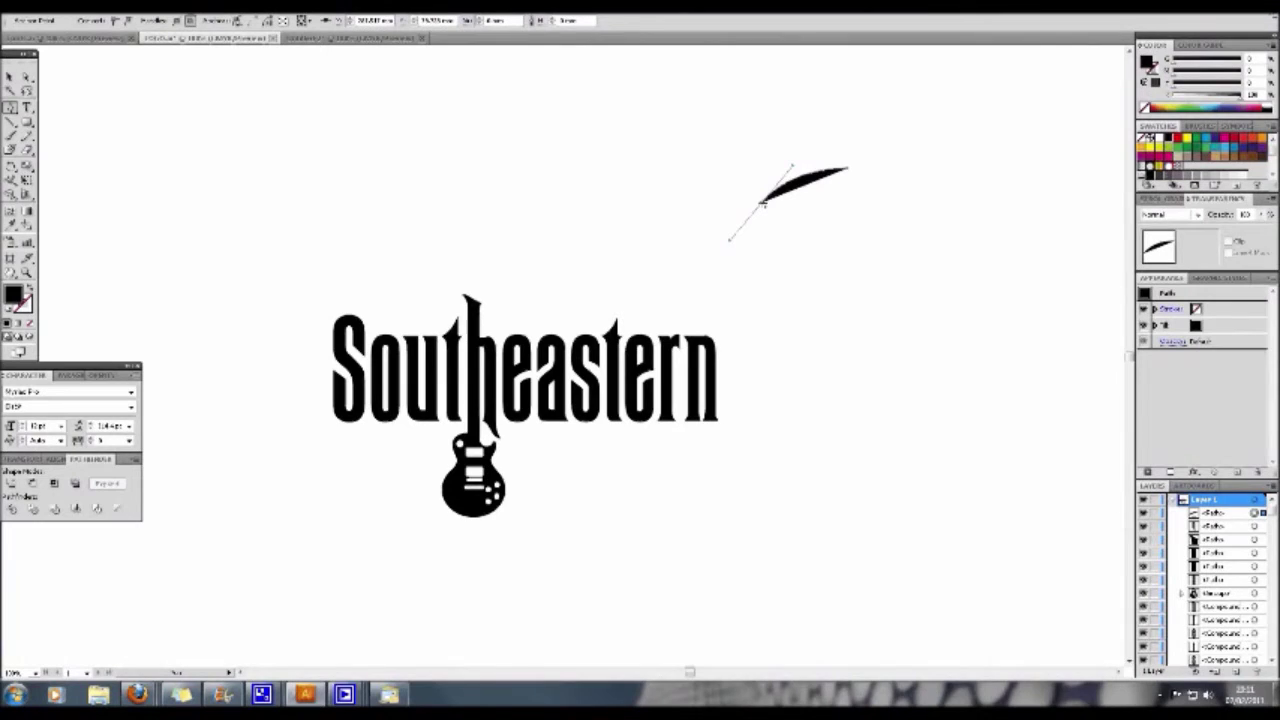
pyautogui.click(761, 203)
pyautogui.moveTo(857, 309); pyautogui.dragTo(952, 352)
pyautogui.hotkey('ctrl', 'z')
pyautogui.moveTo(847, 327); pyautogui.dragTo(942, 373)
pyautogui.click(845, 329)
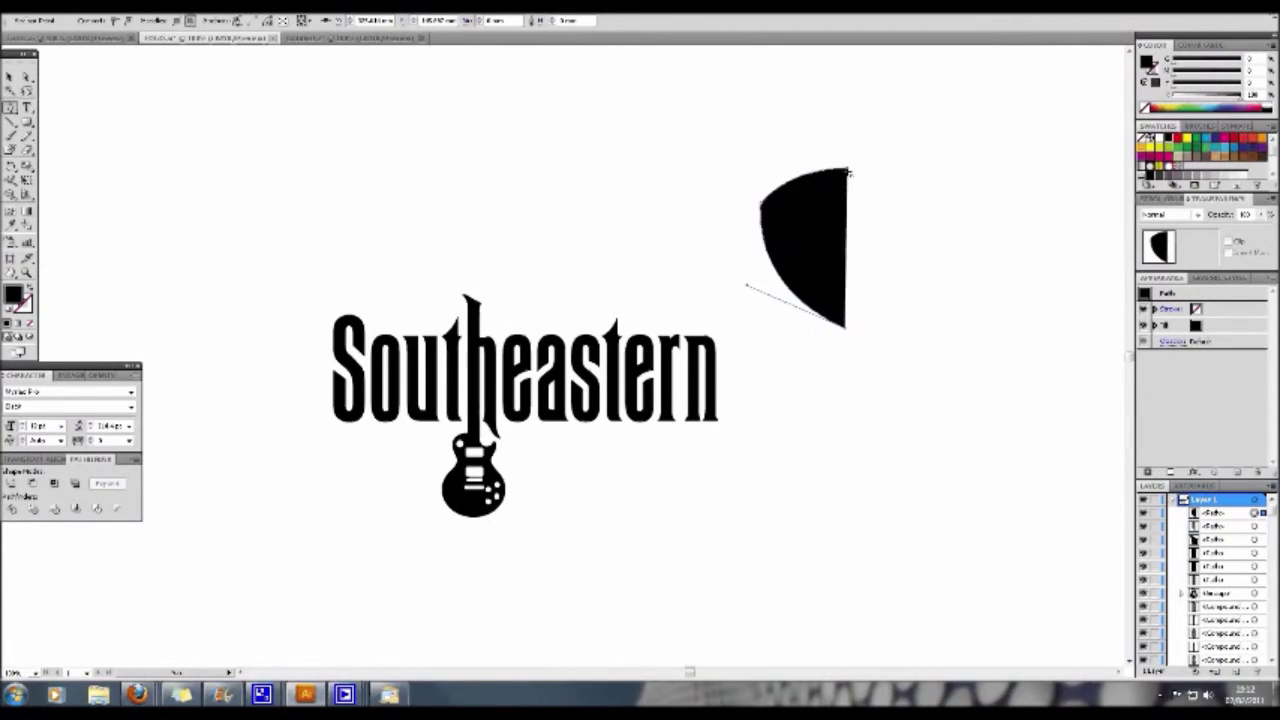
pyautogui.click(848, 171)
pyautogui.click(9, 77)
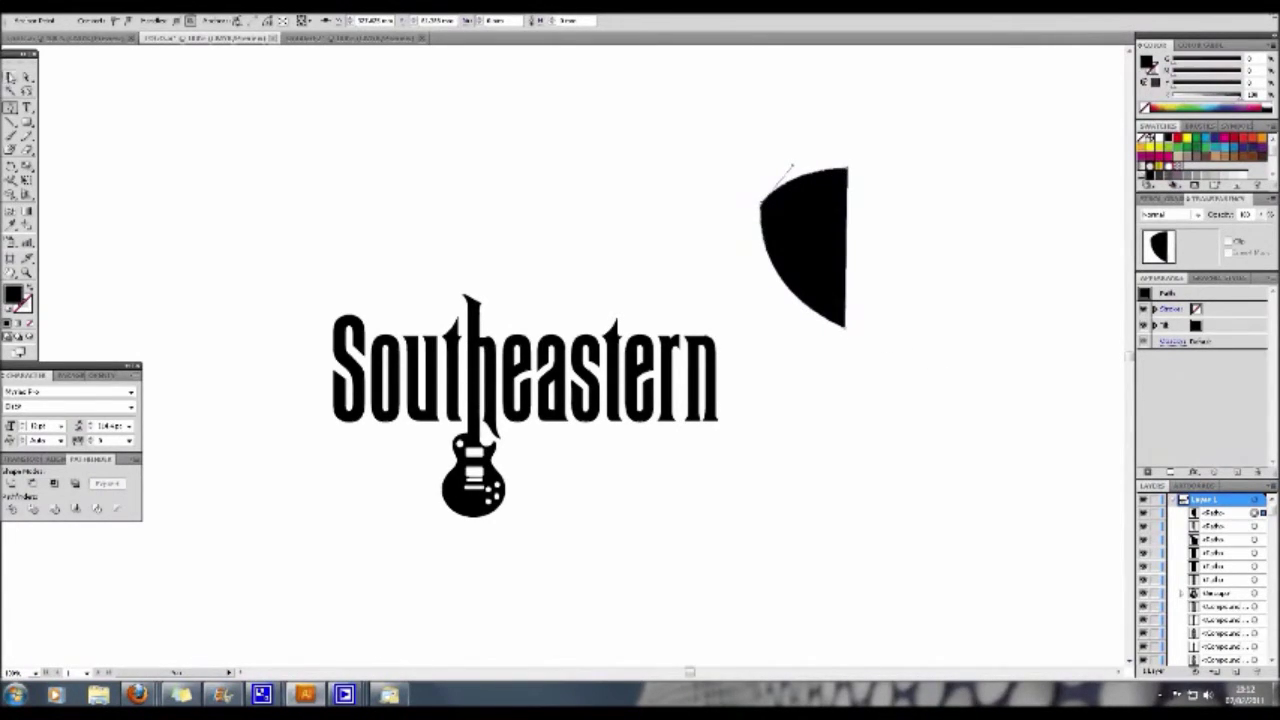
# Trim the half-pick's straight edge with a tall rectangle overlapping its right side and Pathfinder's Minus Front.
pyautogui.click(100, 125)
pyautogui.click(28, 122)
pyautogui.moveTo(28, 122); pyautogui.dragTo(60, 124)
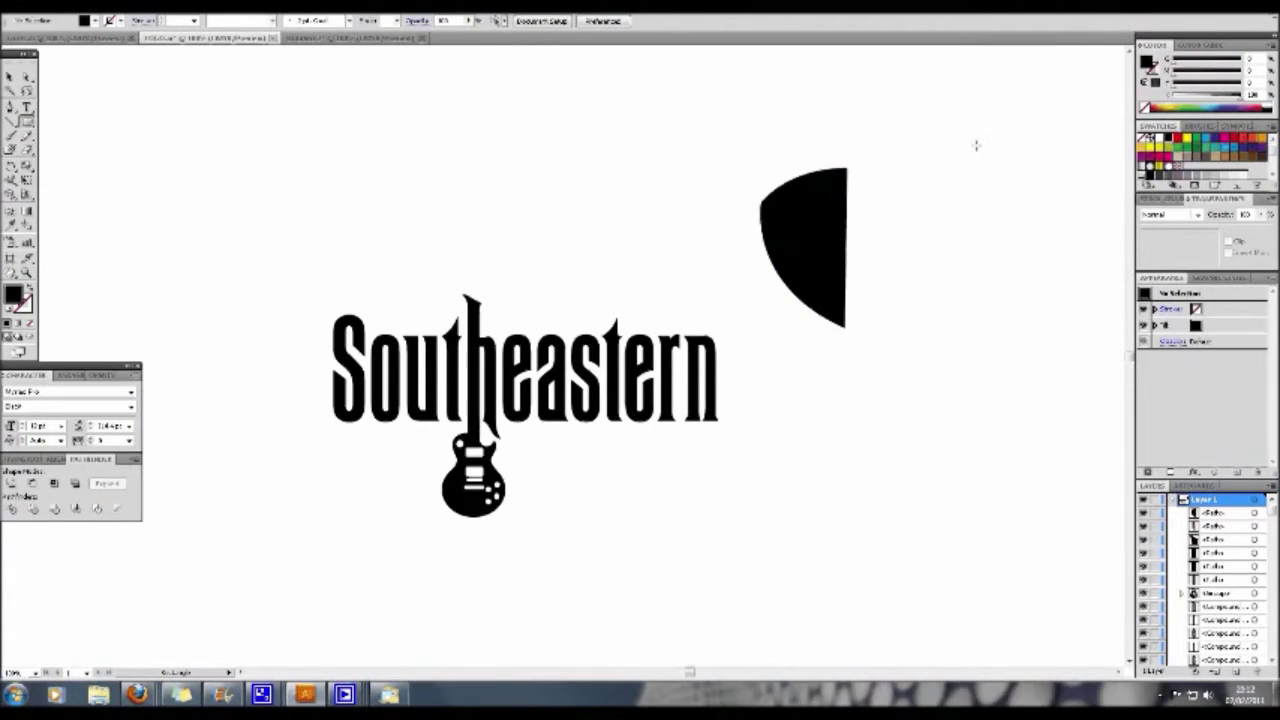
pyautogui.moveTo(844, 156); pyautogui.dragTo(962, 370)
pyautogui.press('v')
pyautogui.moveTo(805, 160); pyautogui.dragTo(857, 243)
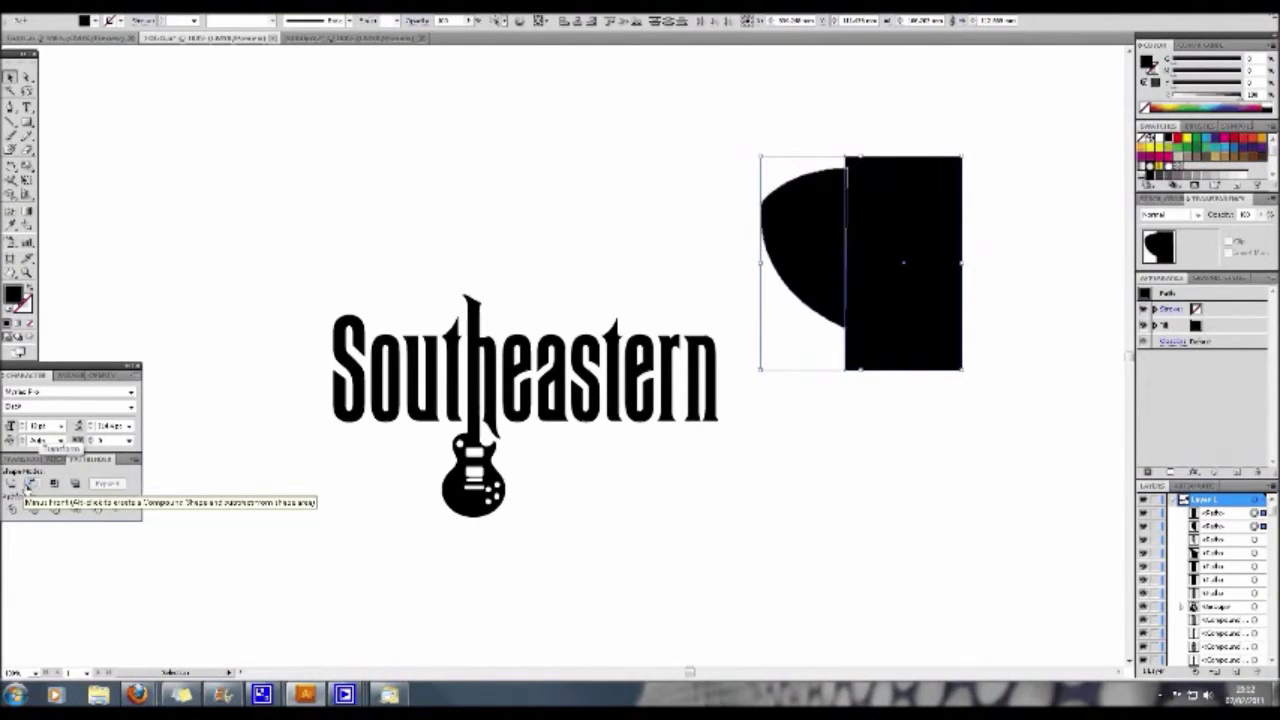
pyautogui.click(30, 487)
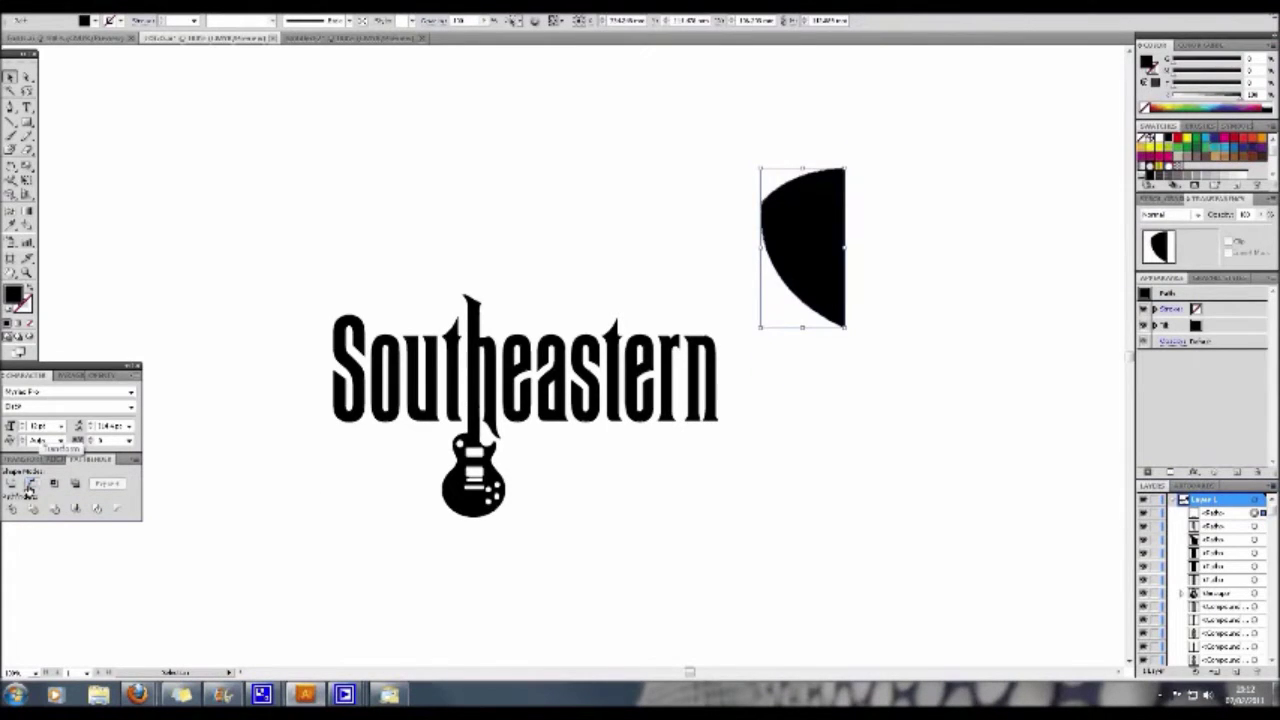
# Place a copy of the half-pick to its right and reflect the copy across the vertical axis.
pyautogui.moveTo(803, 211); pyautogui.dragTo(963, 212)
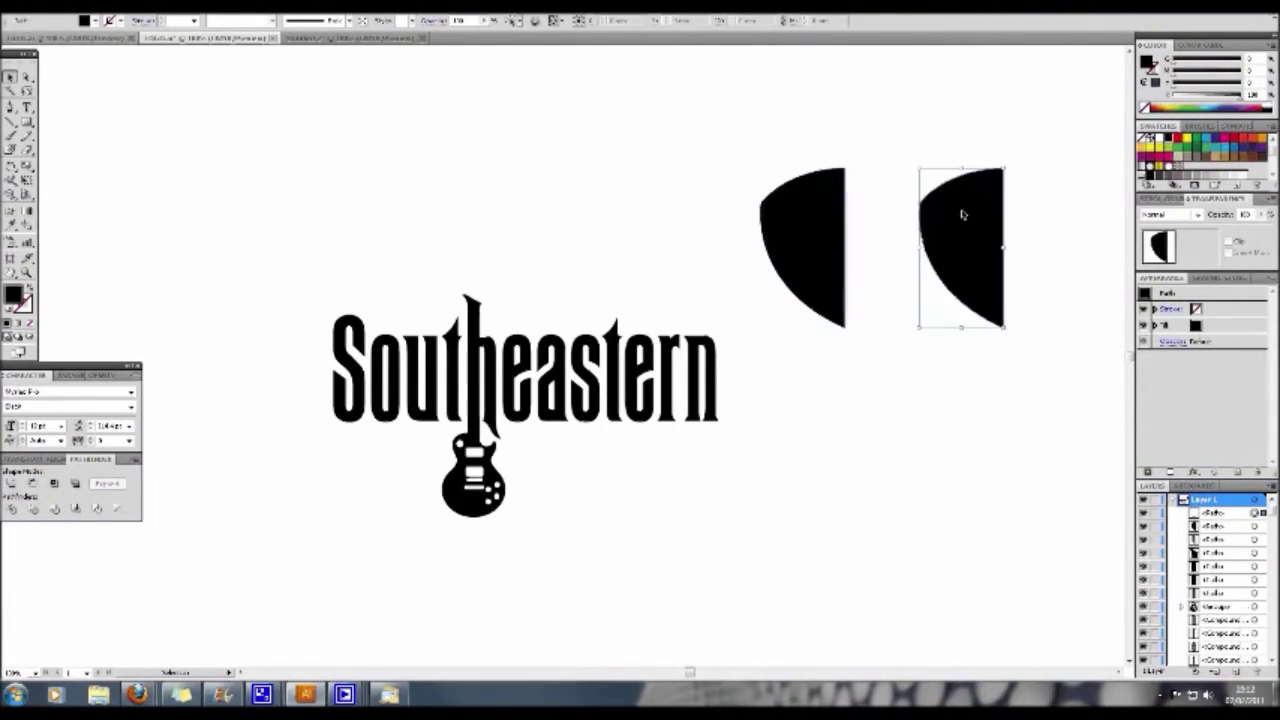
pyautogui.rightClick(963, 214)
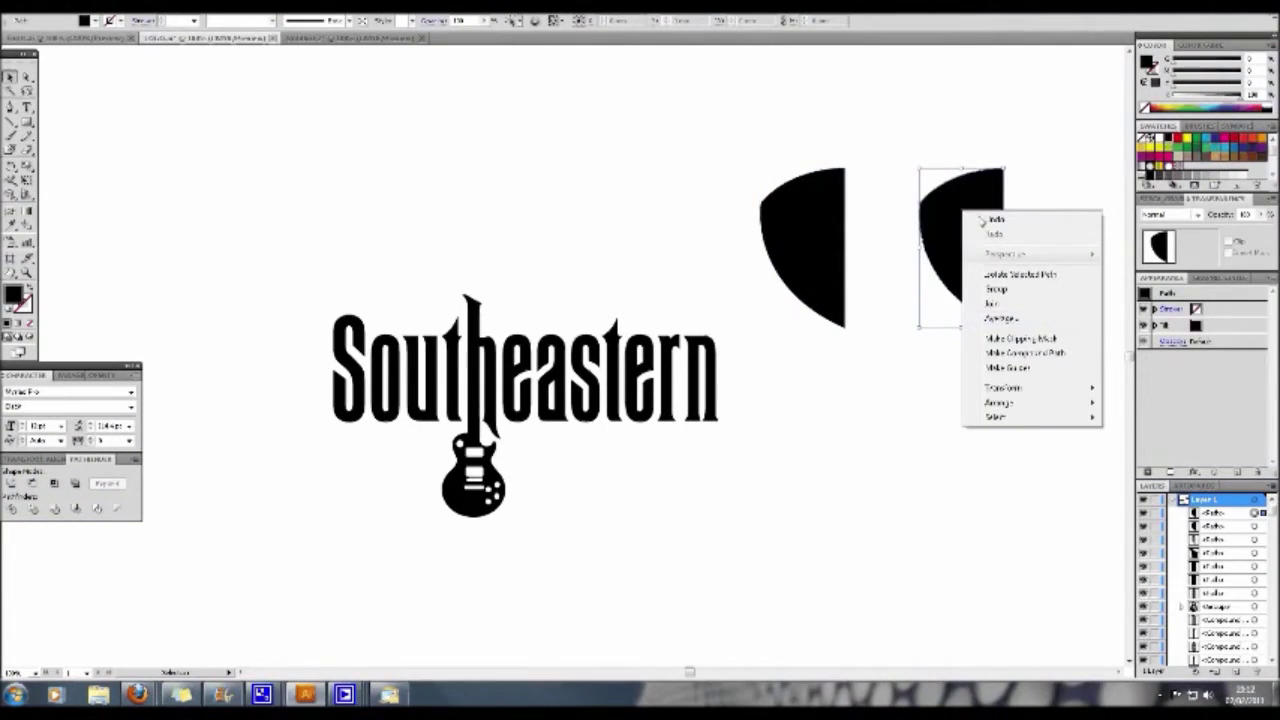
pyautogui.press('Escape')
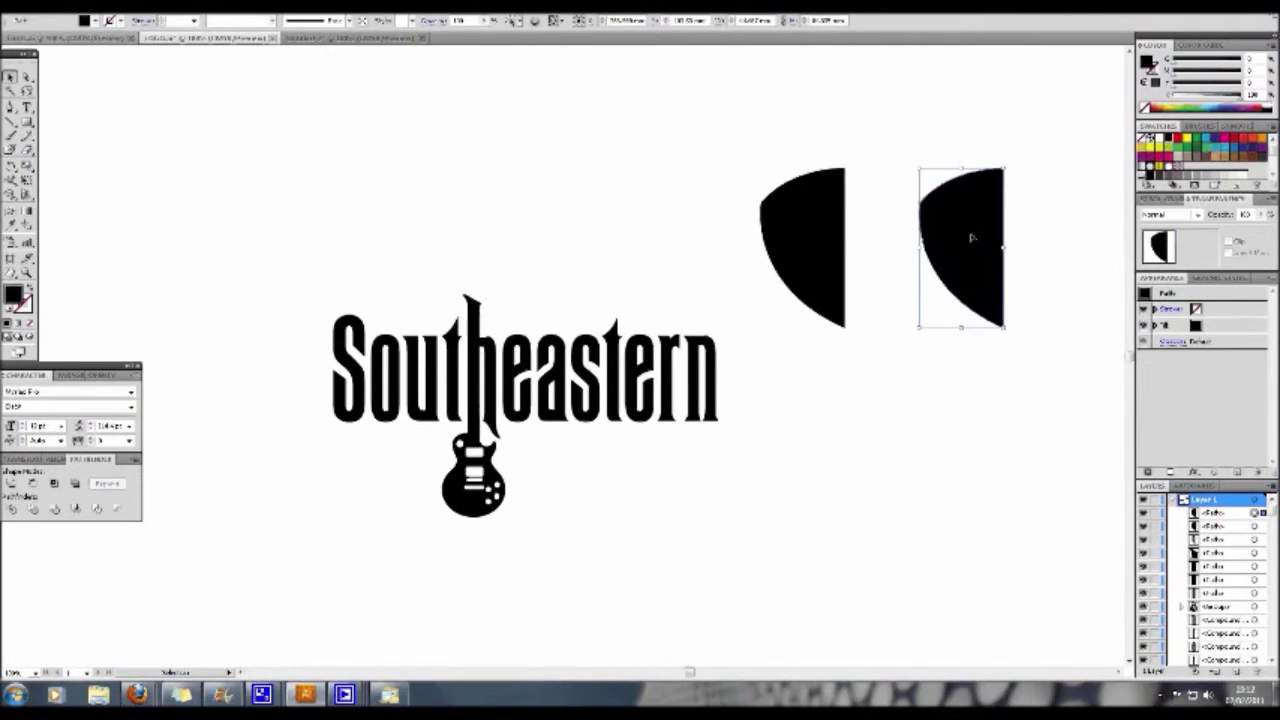
pyautogui.click(866, 112)
pyautogui.click(966, 244)
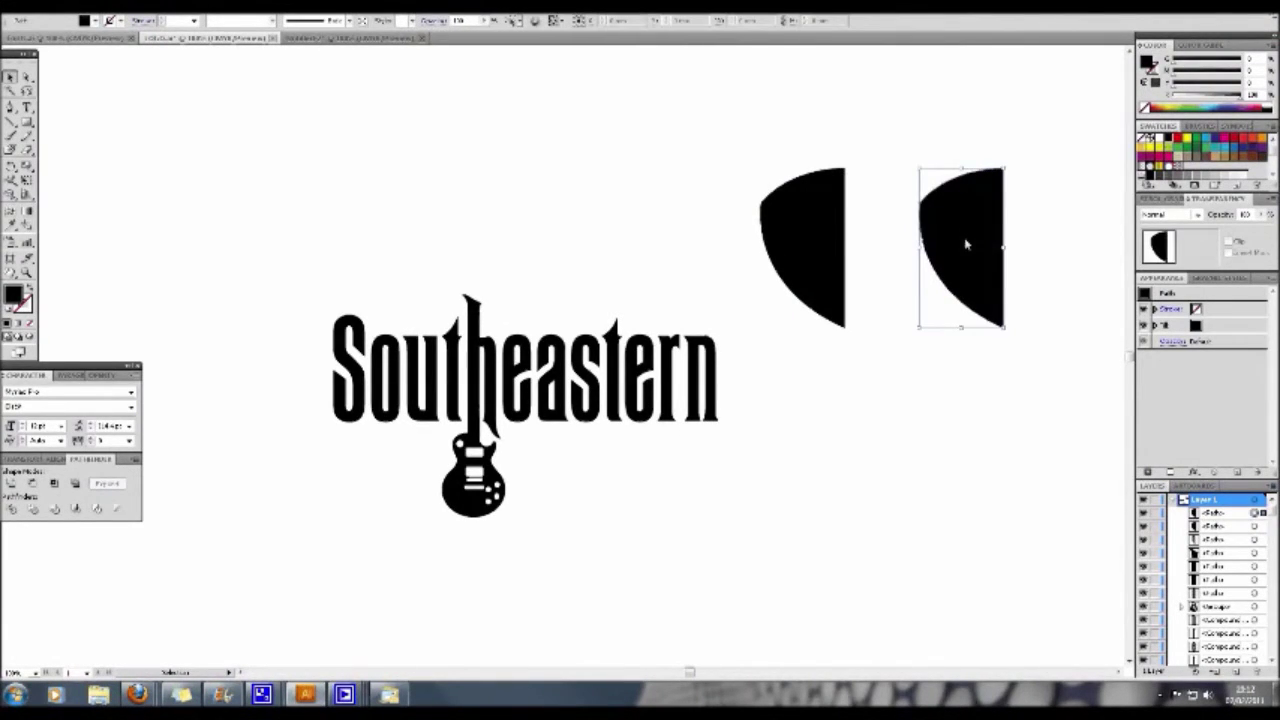
pyautogui.rightClick(966, 243)
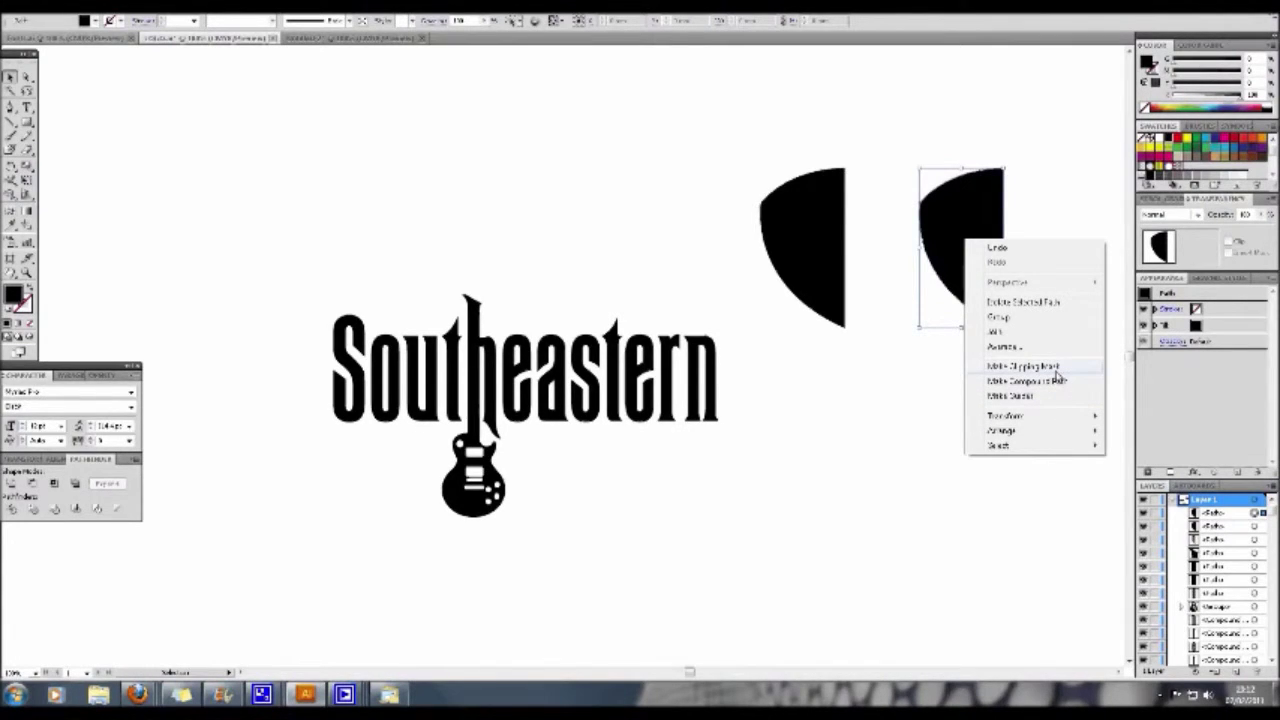
pyautogui.click(1046, 204)
pyautogui.click(952, 218)
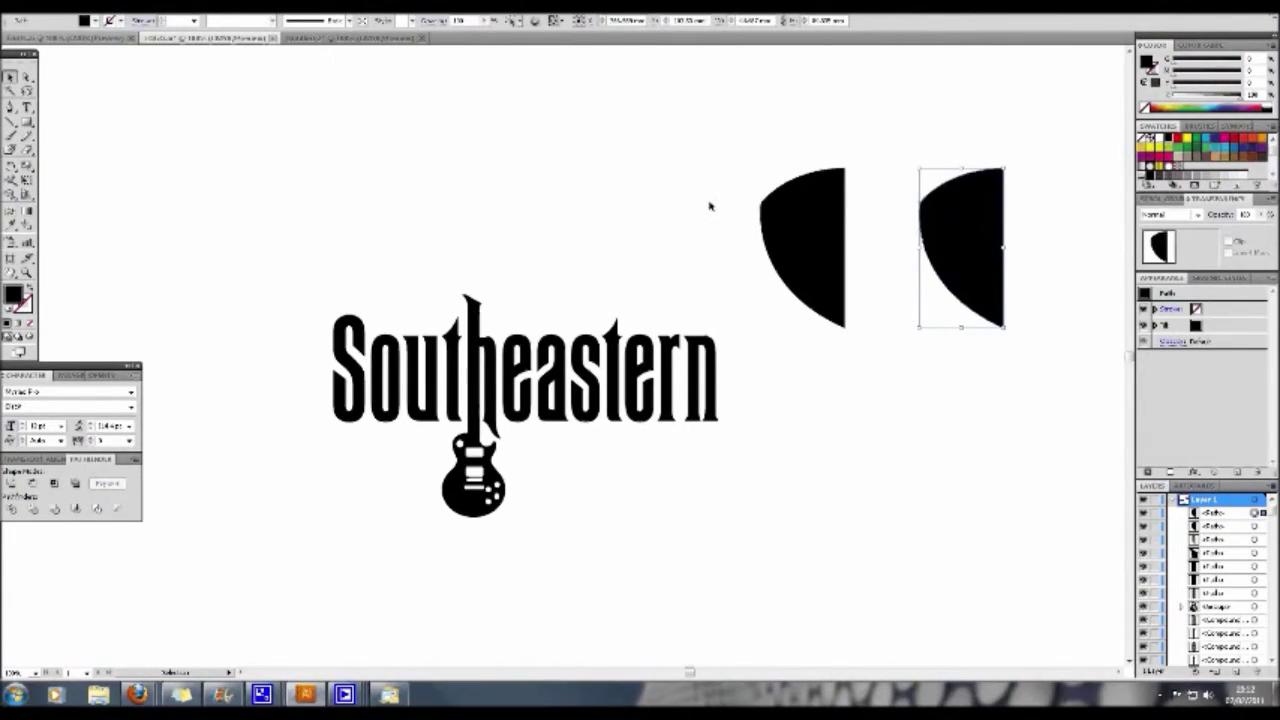
pyautogui.rightClick(966, 218)
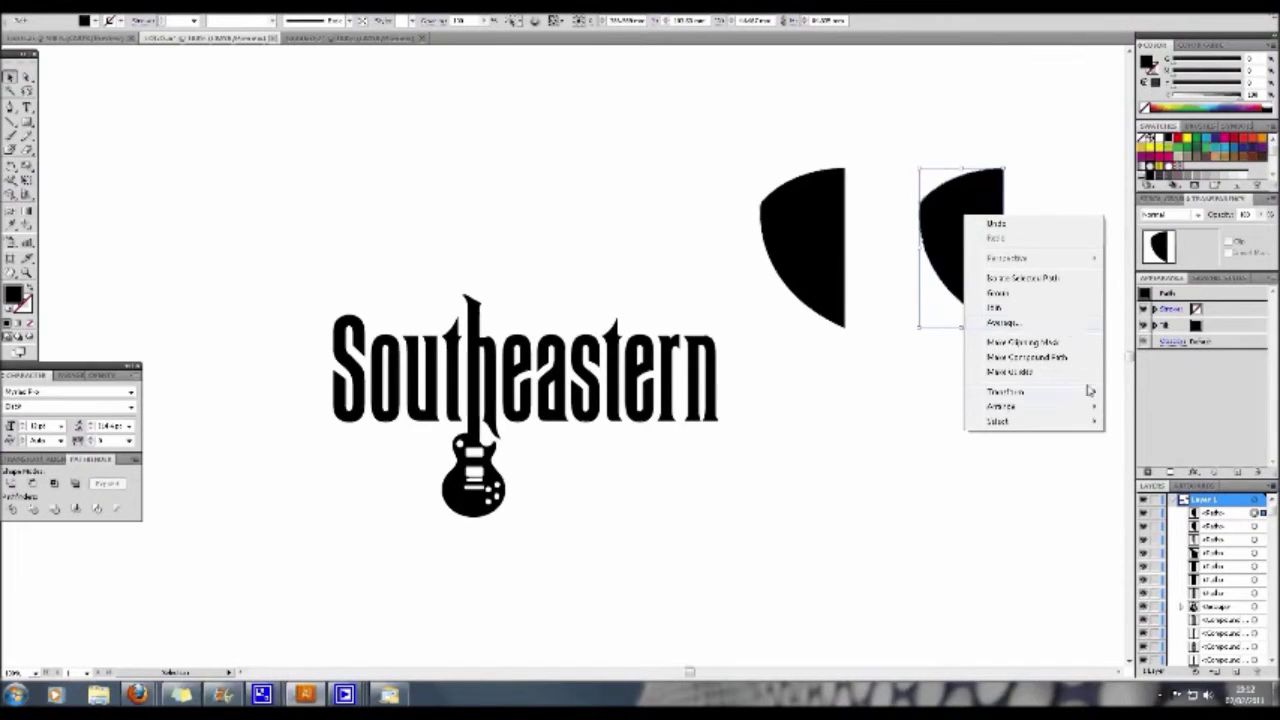
pyautogui.moveTo(1090, 391)
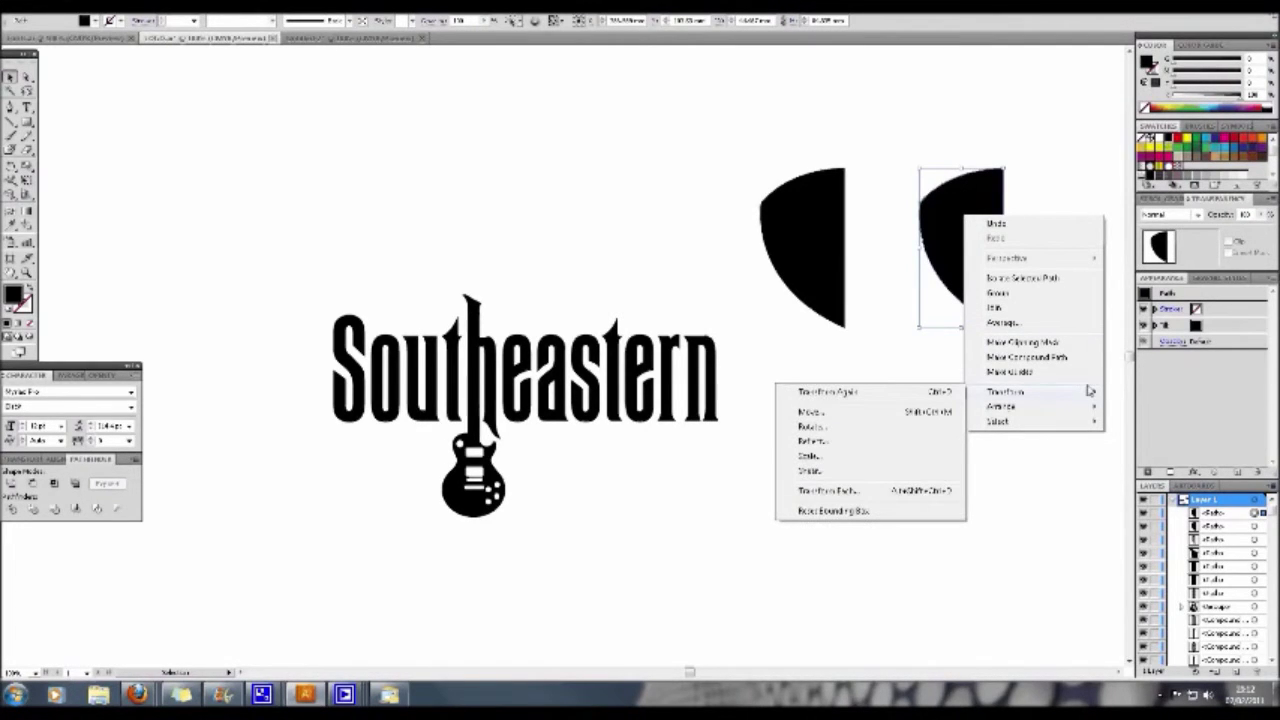
pyautogui.click(892, 440)
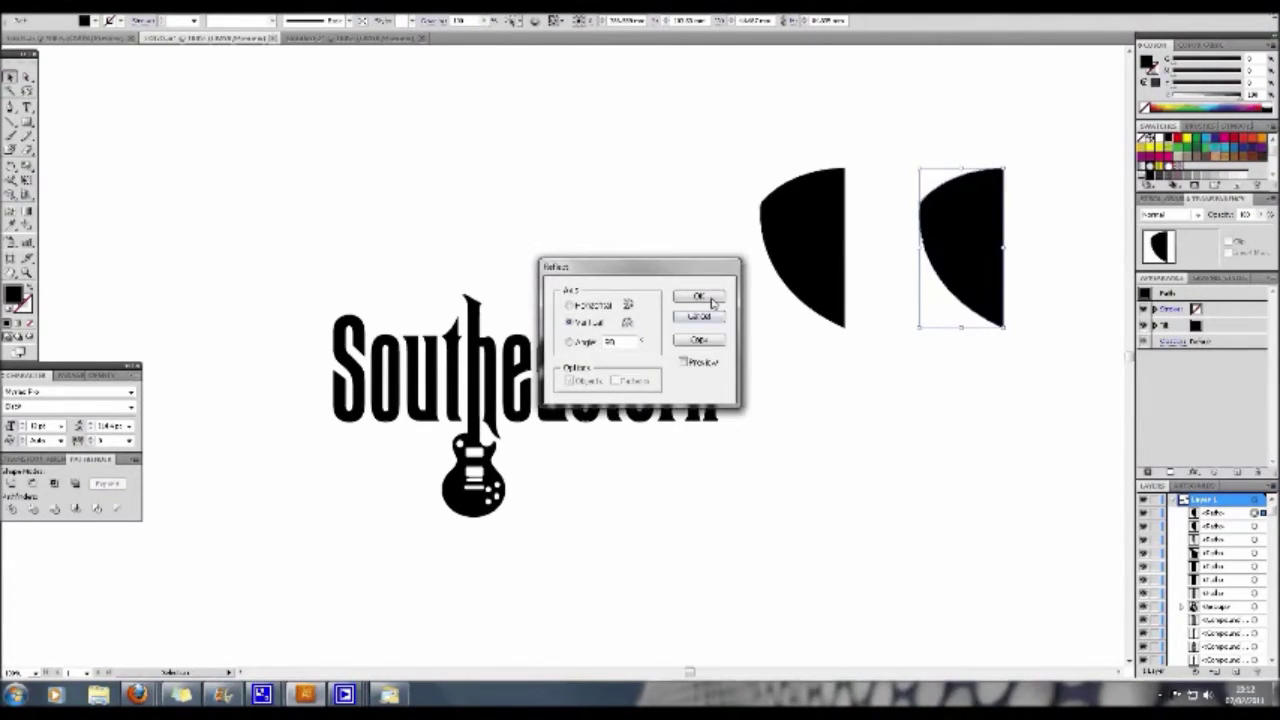
pyautogui.click(700, 298)
pyautogui.click(925, 115)
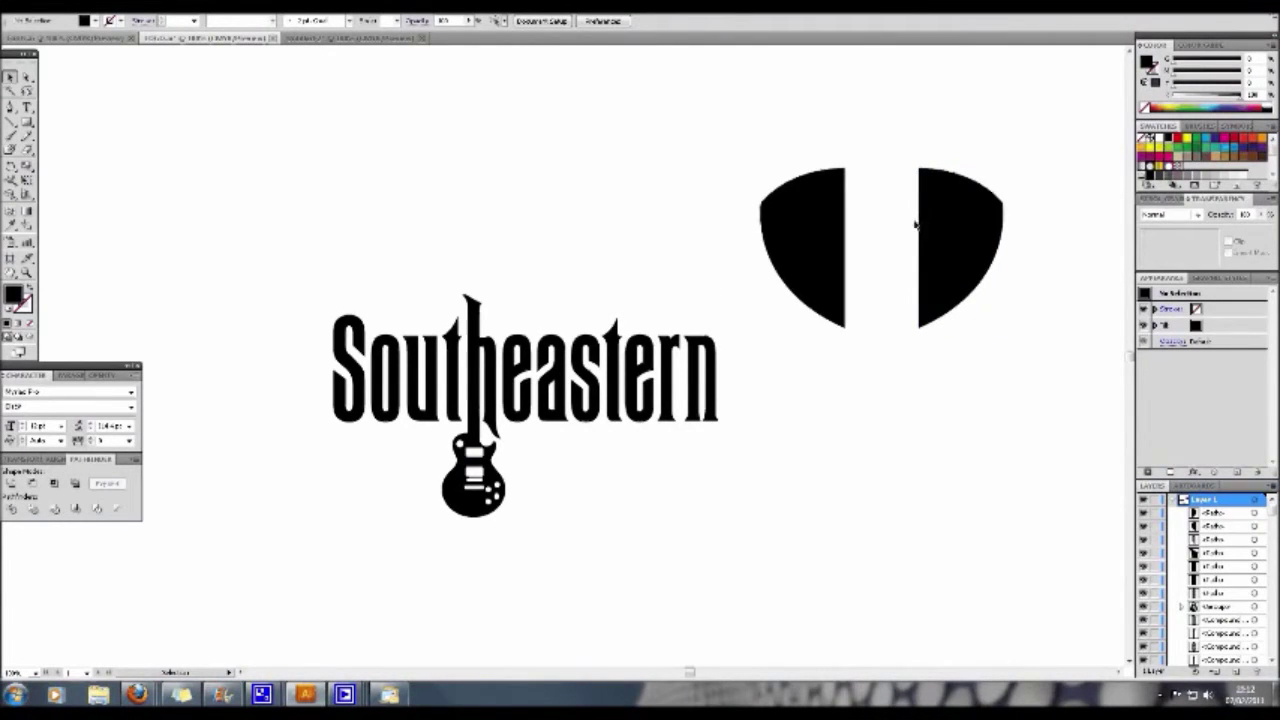
# Move the mirrored half horizontally until its straight edge meets the original half's straight edge.
pyautogui.click(920, 237)
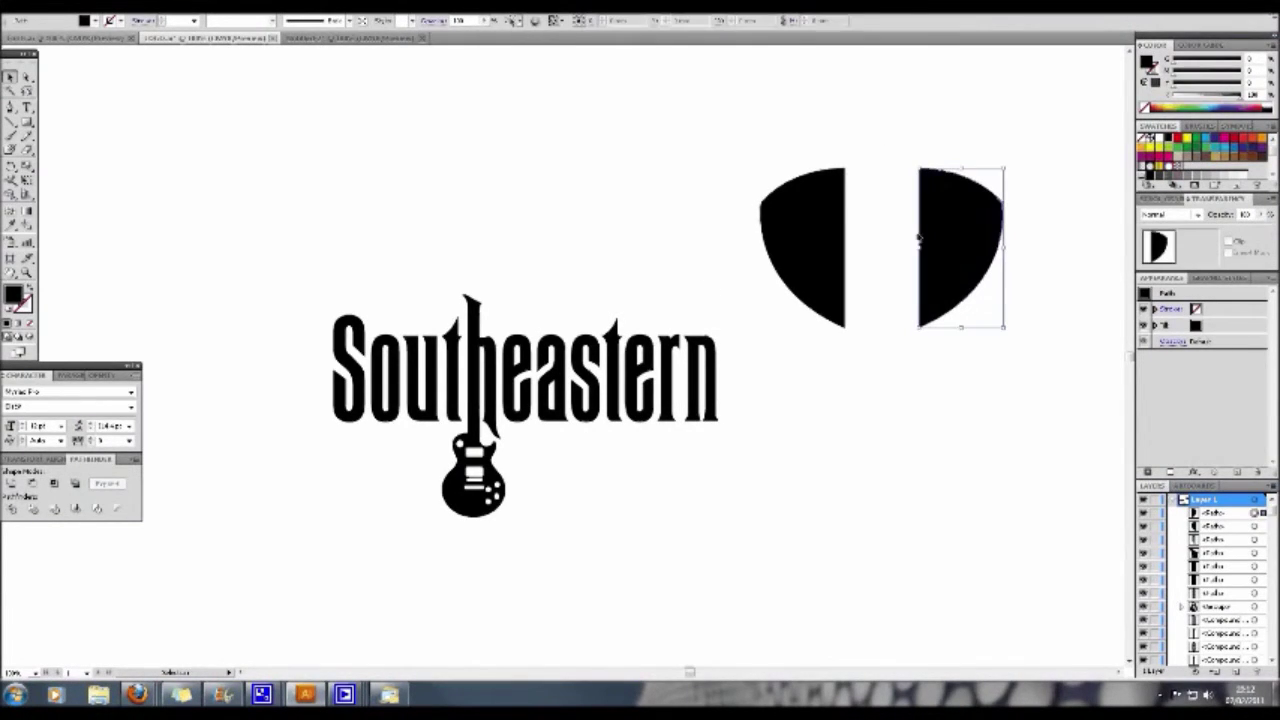
pyautogui.click(906, 228)
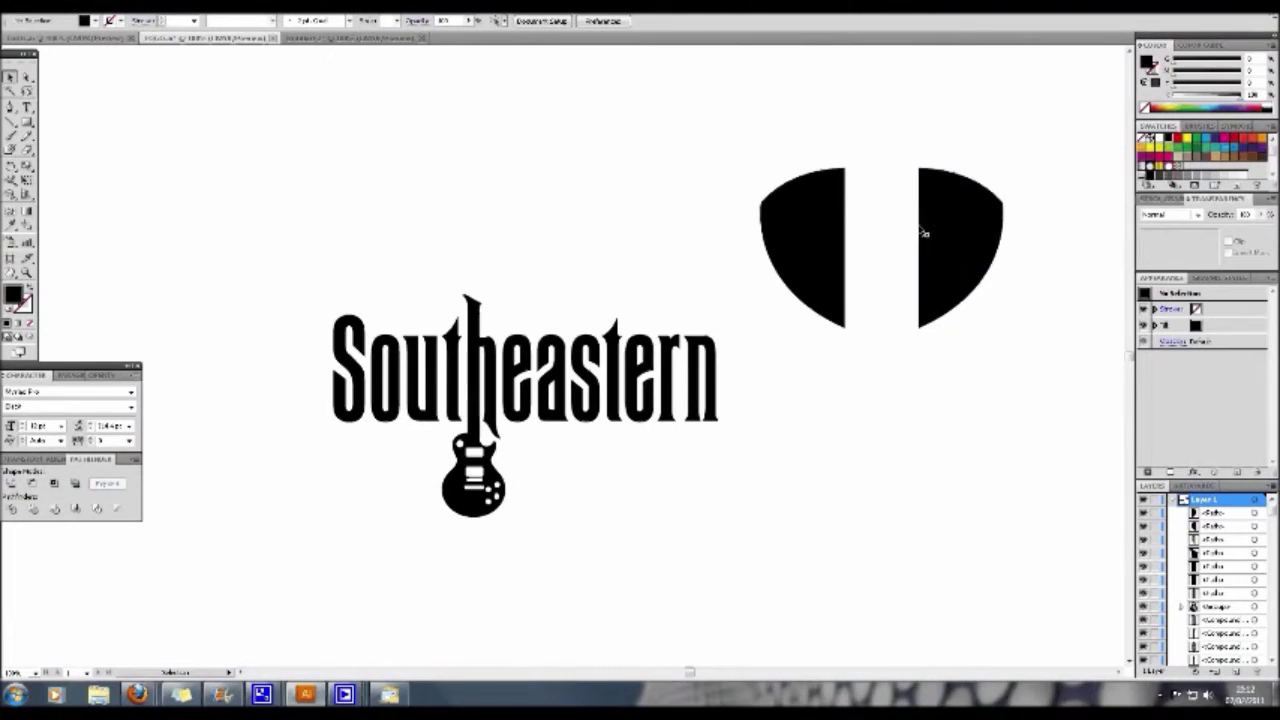
pyautogui.moveTo(924, 233); pyautogui.dragTo(890, 232)
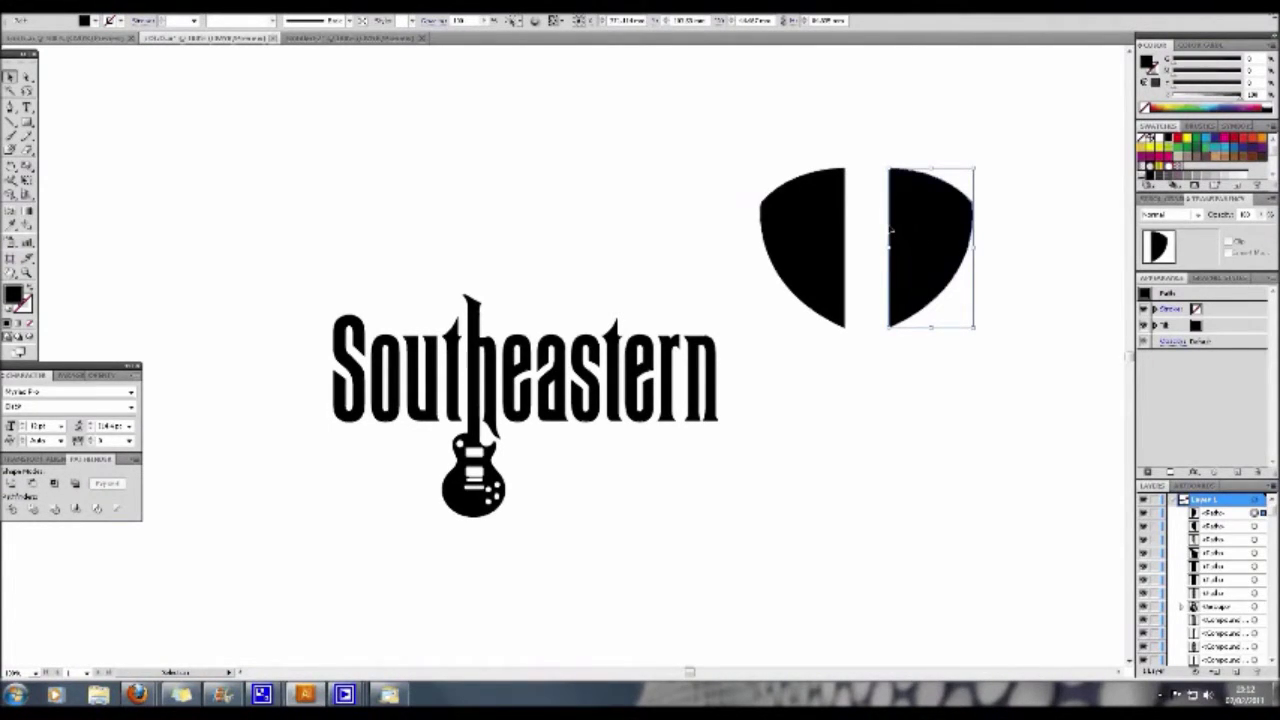
pyautogui.click(869, 223)
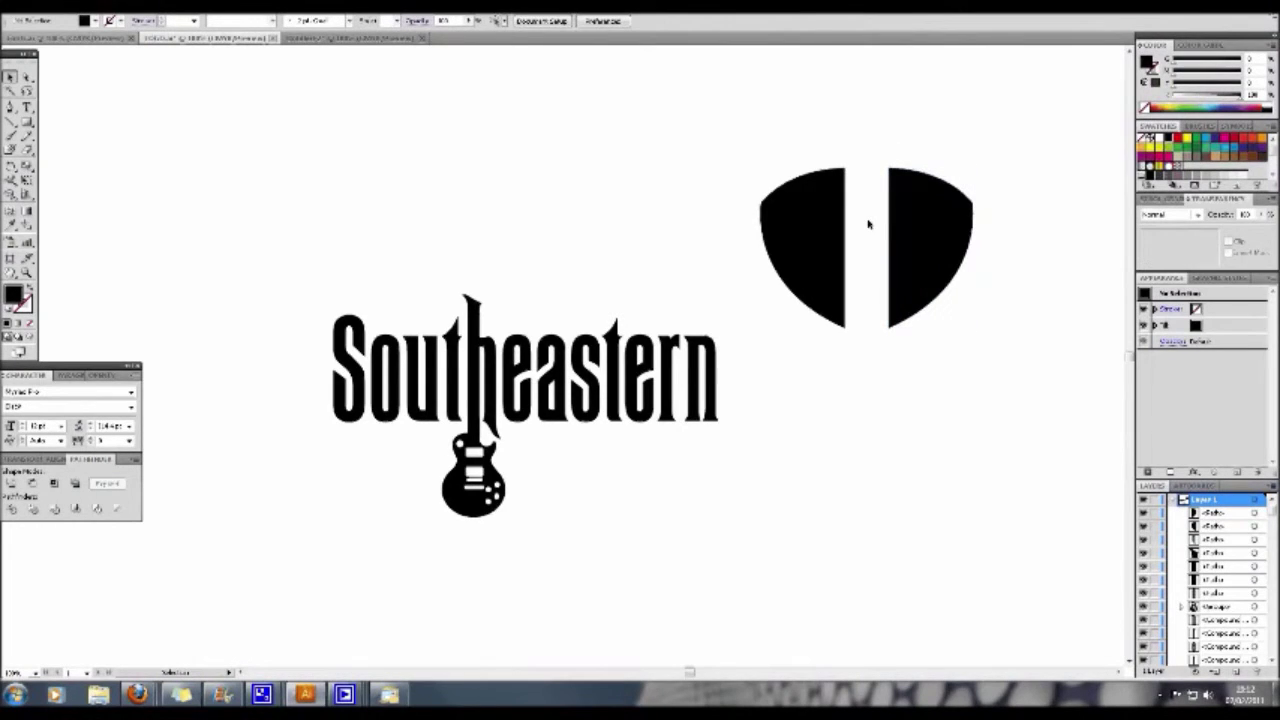
pyautogui.moveTo(891, 214); pyautogui.dragTo(845, 218)
pyautogui.click(928, 131)
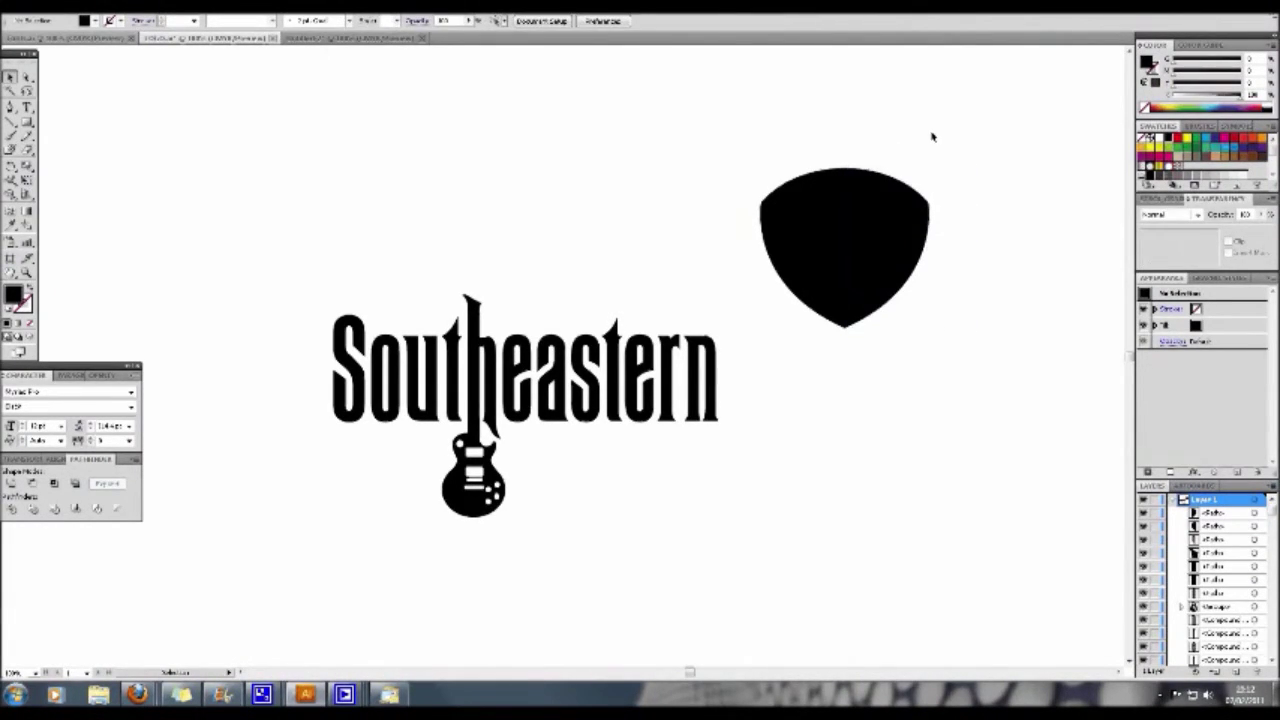
# Merge the two halves into one solid pick shape with Pathfinder.
pyautogui.moveTo(1009, 276); pyautogui.dragTo(810, 157)
pyautogui.click(134, 459)
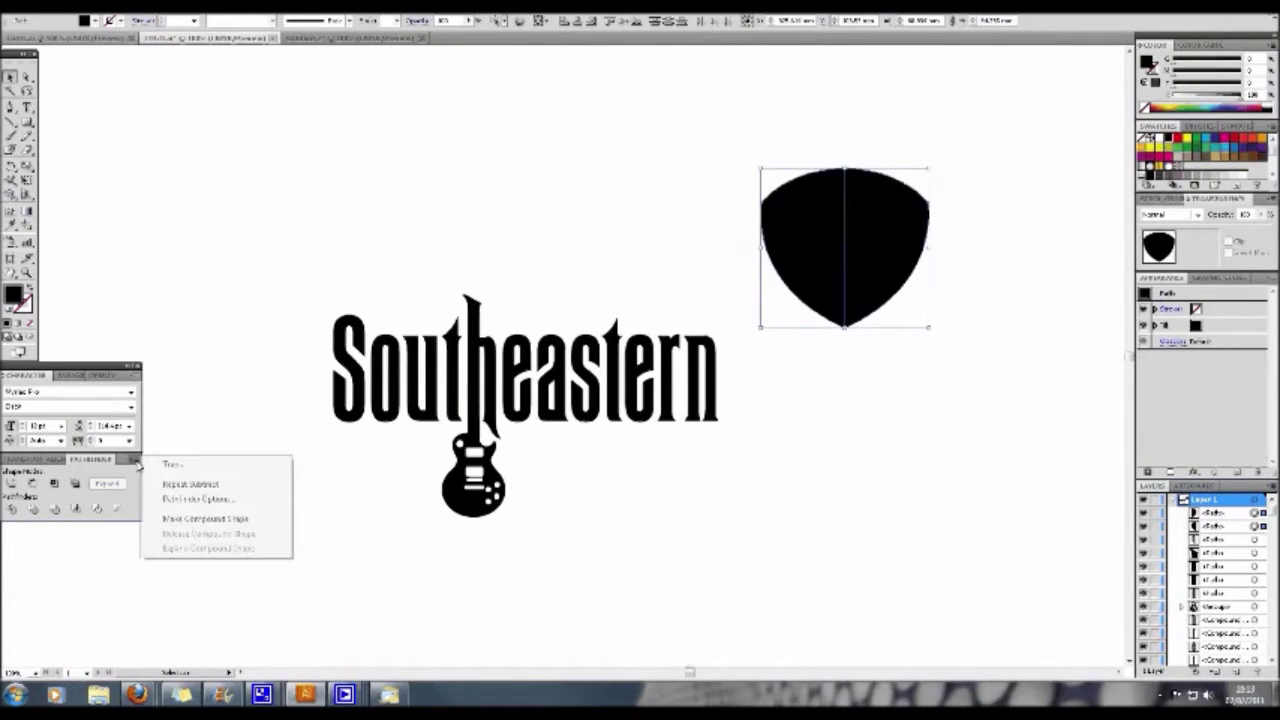
pyautogui.click(188, 520)
pyautogui.click(391, 237)
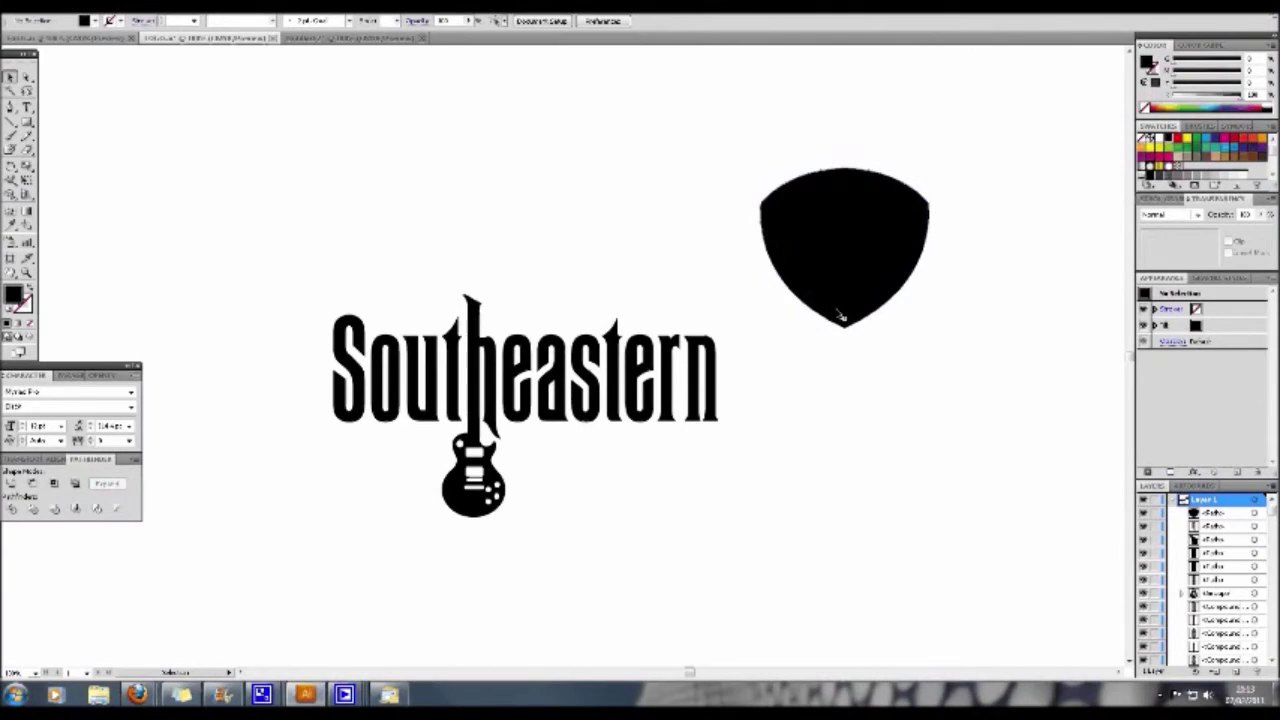
# Draw a small black rectangle centred over the pick's lower tip as a peg stem and group it with the pick.
pyautogui.press('m')
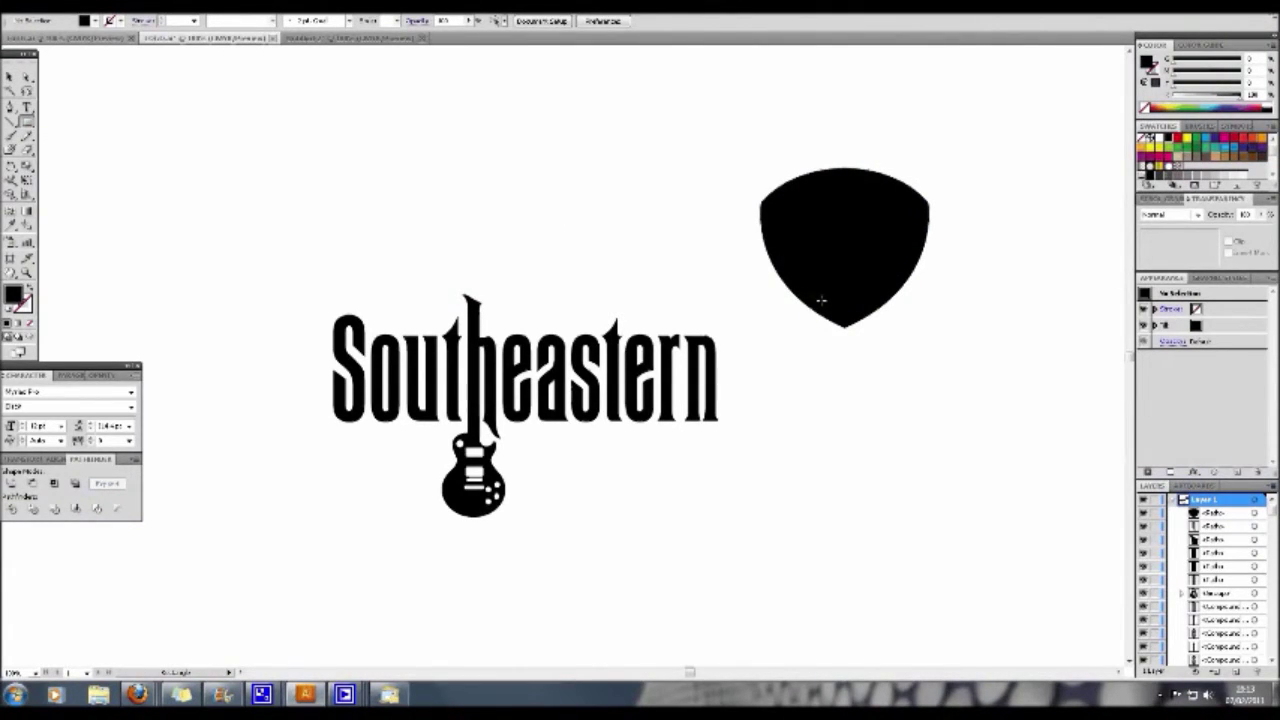
pyautogui.moveTo(820, 300); pyautogui.dragTo(867, 362)
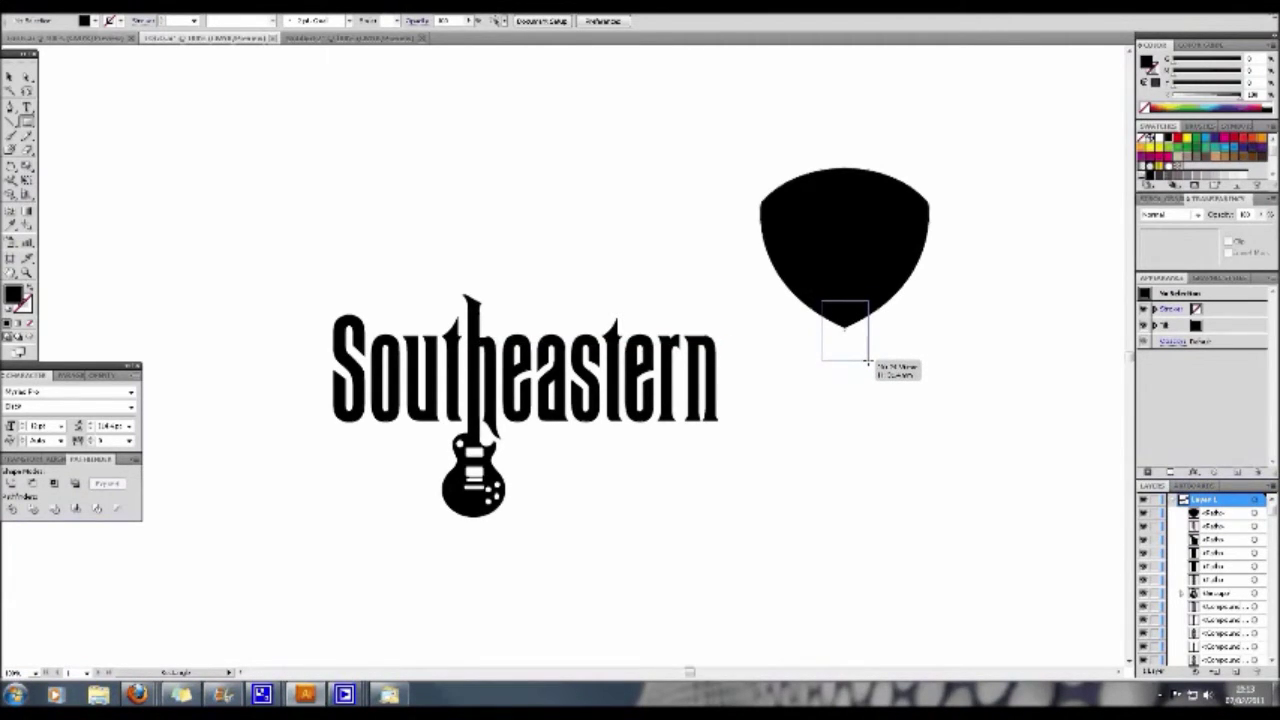
pyautogui.moveTo(867, 362); pyautogui.dragTo(867, 362)
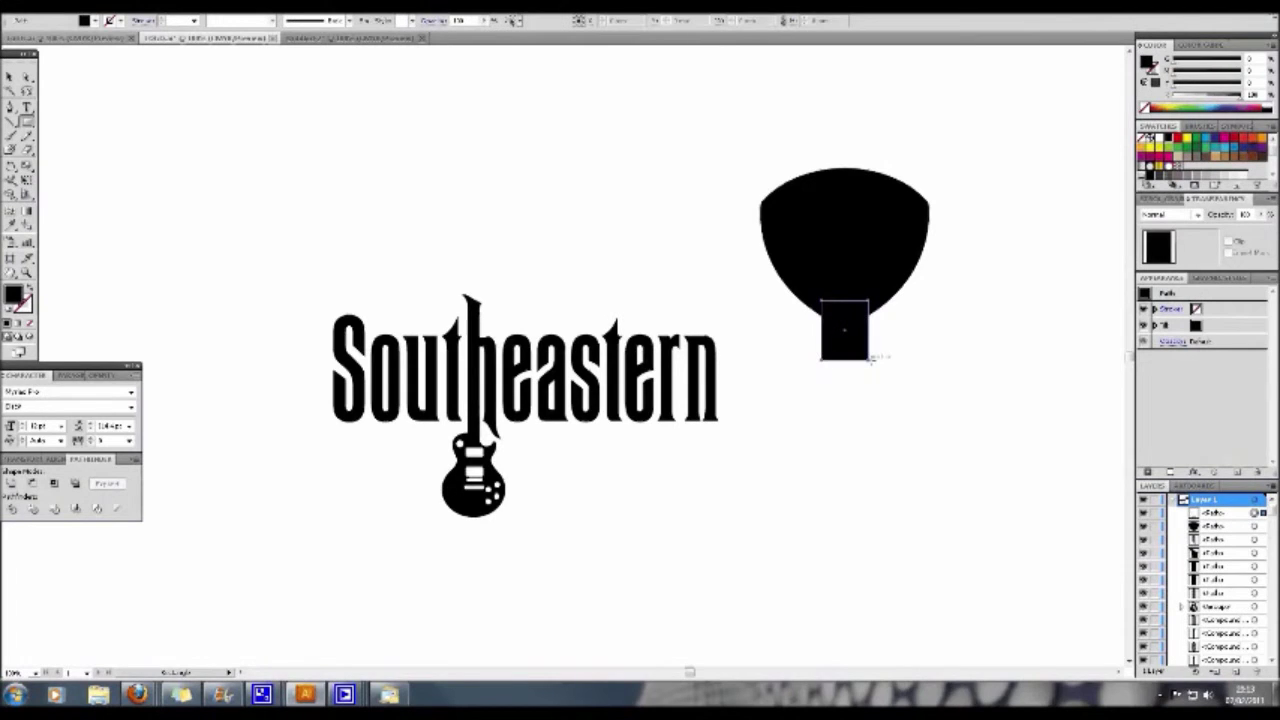
pyautogui.press('v')
pyautogui.click(828, 138)
pyautogui.moveTo(828, 138); pyautogui.dragTo(806, 194)
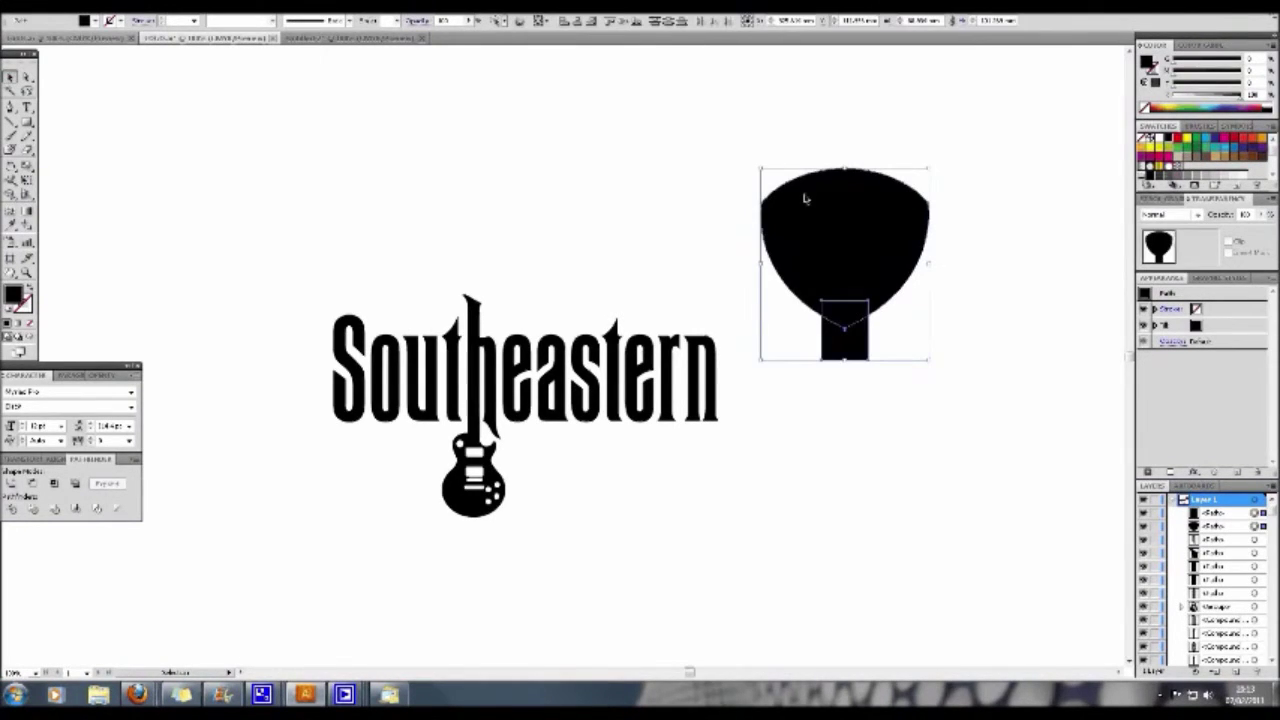
pyautogui.click(104, 8)
pyautogui.click(112, 48)
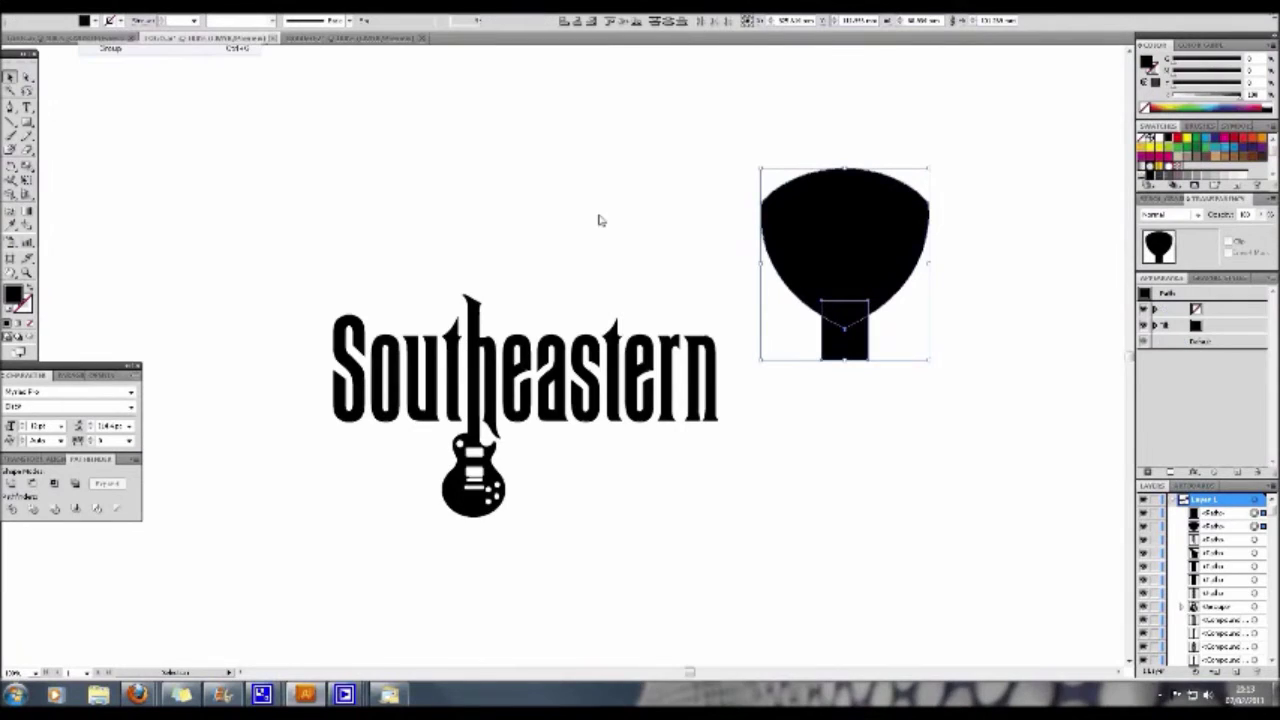
# Copy the peg group, shrink the copy to a small tuning peg, and place it just left of the h's tip.
pyautogui.moveTo(850, 230); pyautogui.dragTo(253, 226)
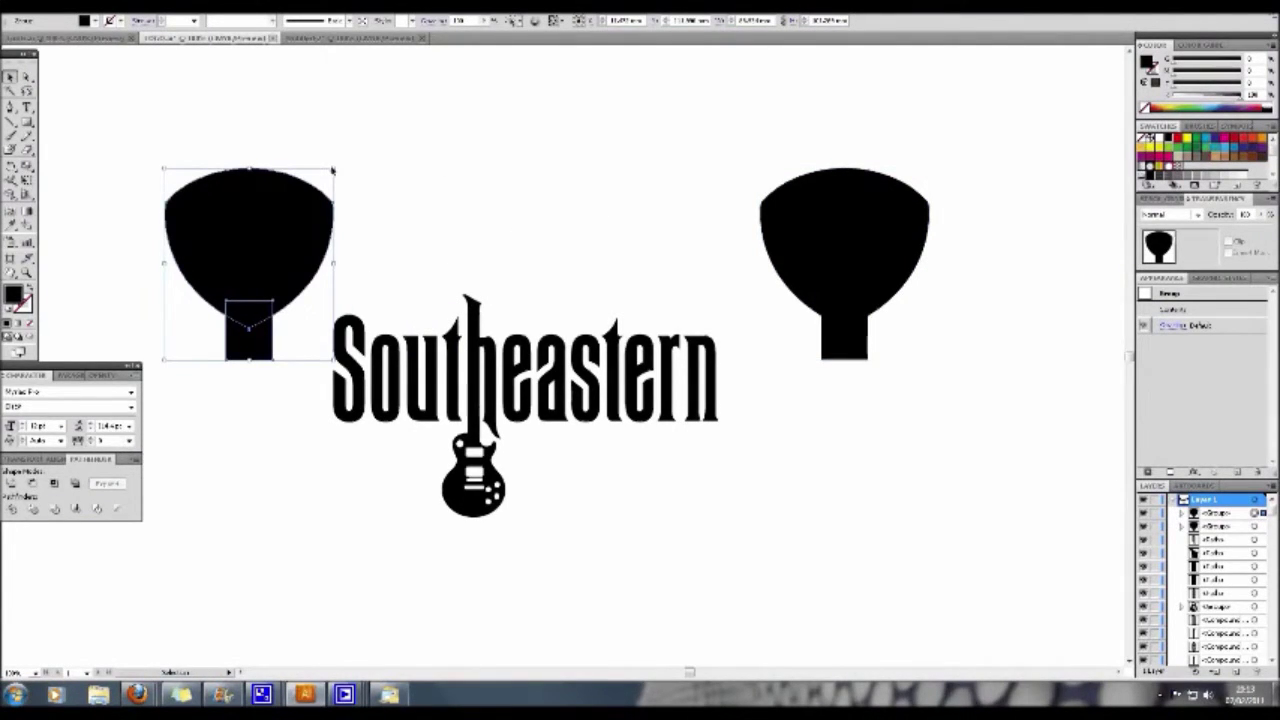
pyautogui.moveTo(333, 168); pyautogui.dragTo(172, 349)
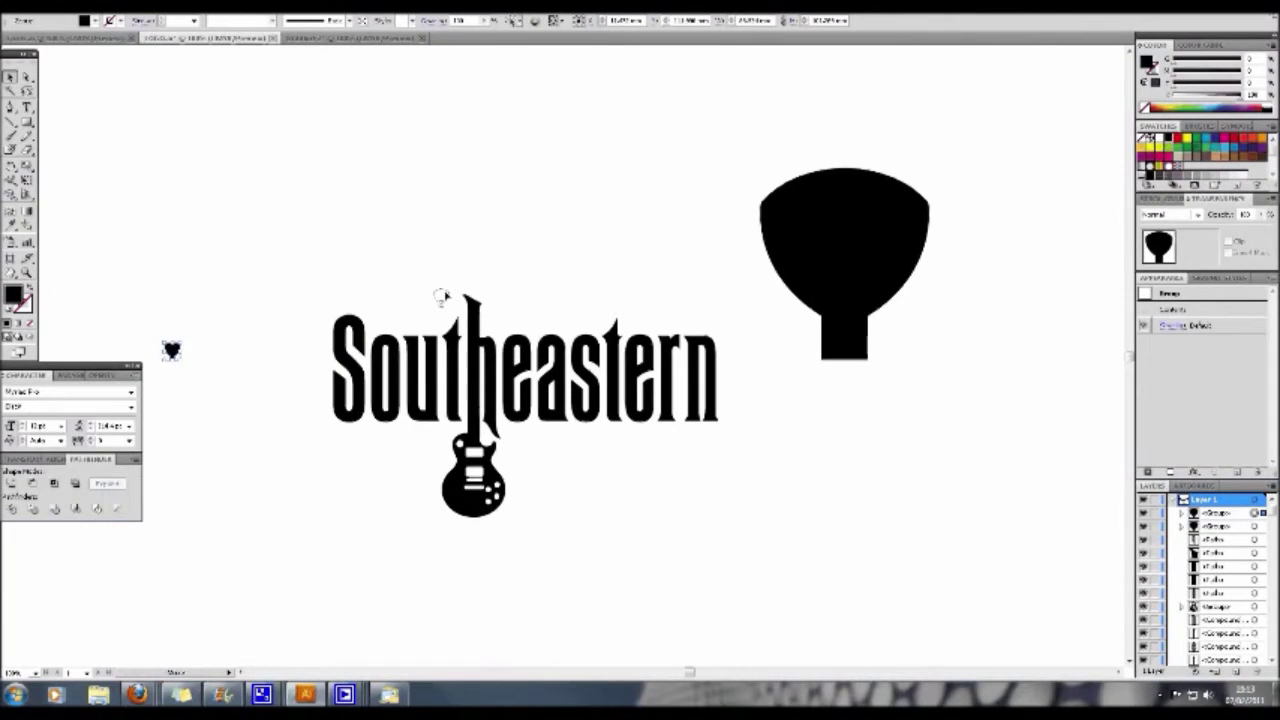
pyautogui.moveTo(441, 296); pyautogui.dragTo(441, 296)
# Raise the h's tip straight up and fill the resulting gap with a copy of the straight stem segment.
pyautogui.click(26, 272)
pyautogui.click(535, 310)
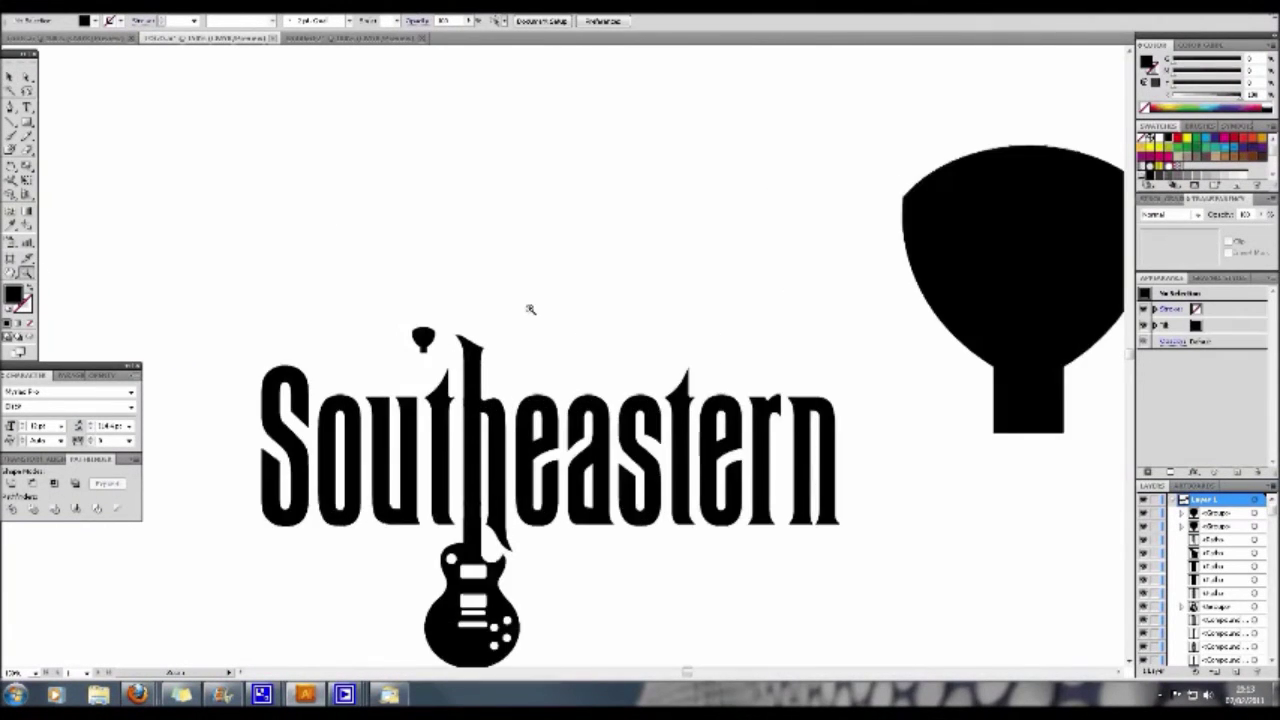
pyautogui.click(505, 335)
pyautogui.click(534, 346)
pyautogui.click(500, 331)
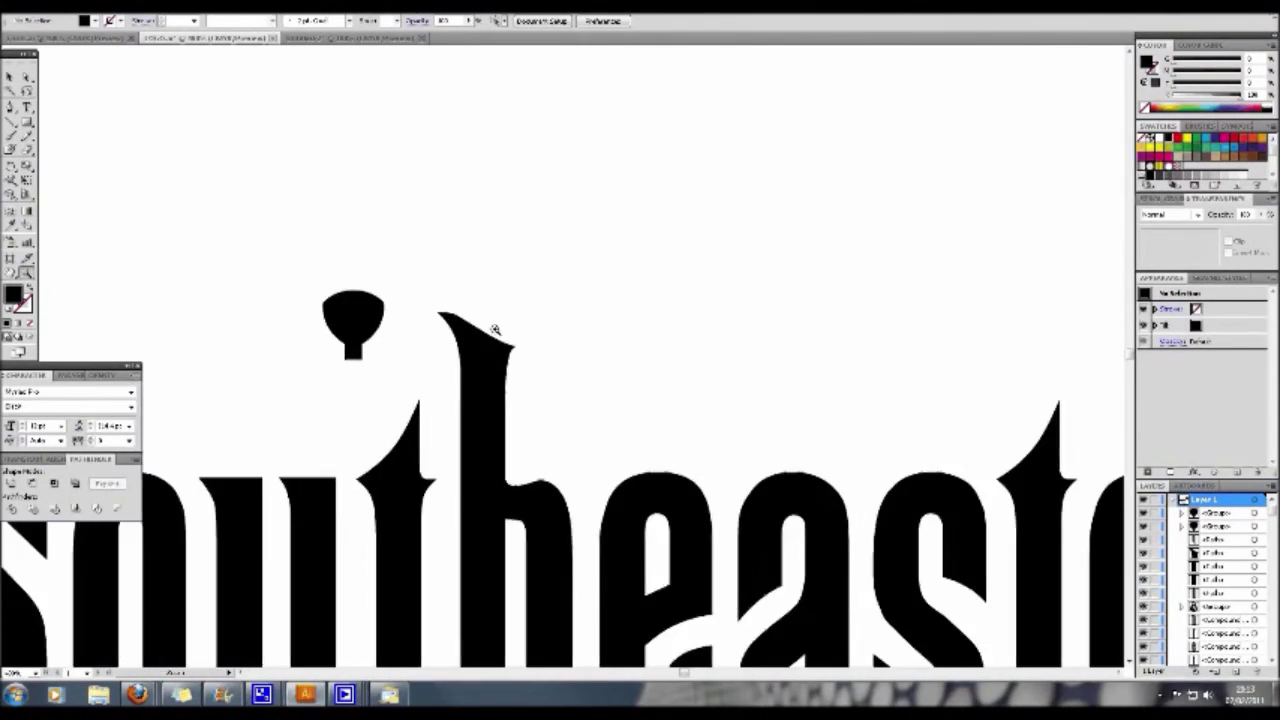
pyautogui.click(582, 376)
pyautogui.click(9, 76)
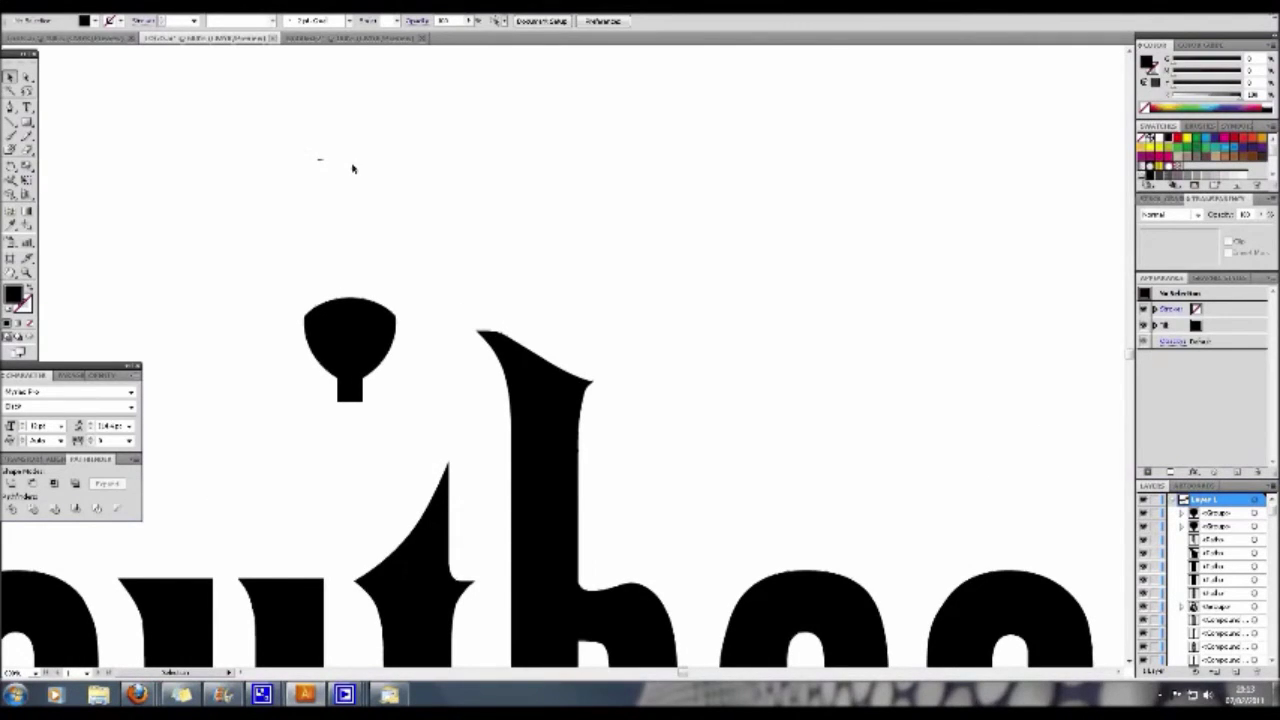
pyautogui.click(571, 403)
pyautogui.click(563, 452)
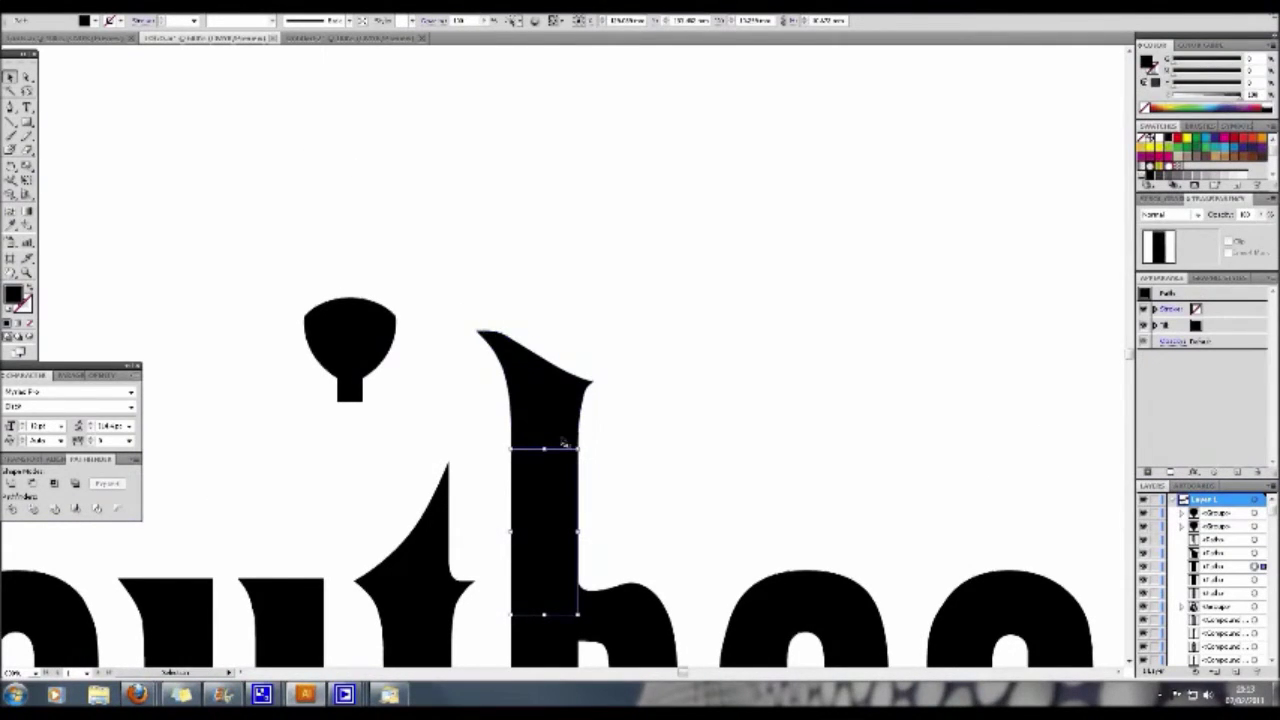
pyautogui.click(561, 428)
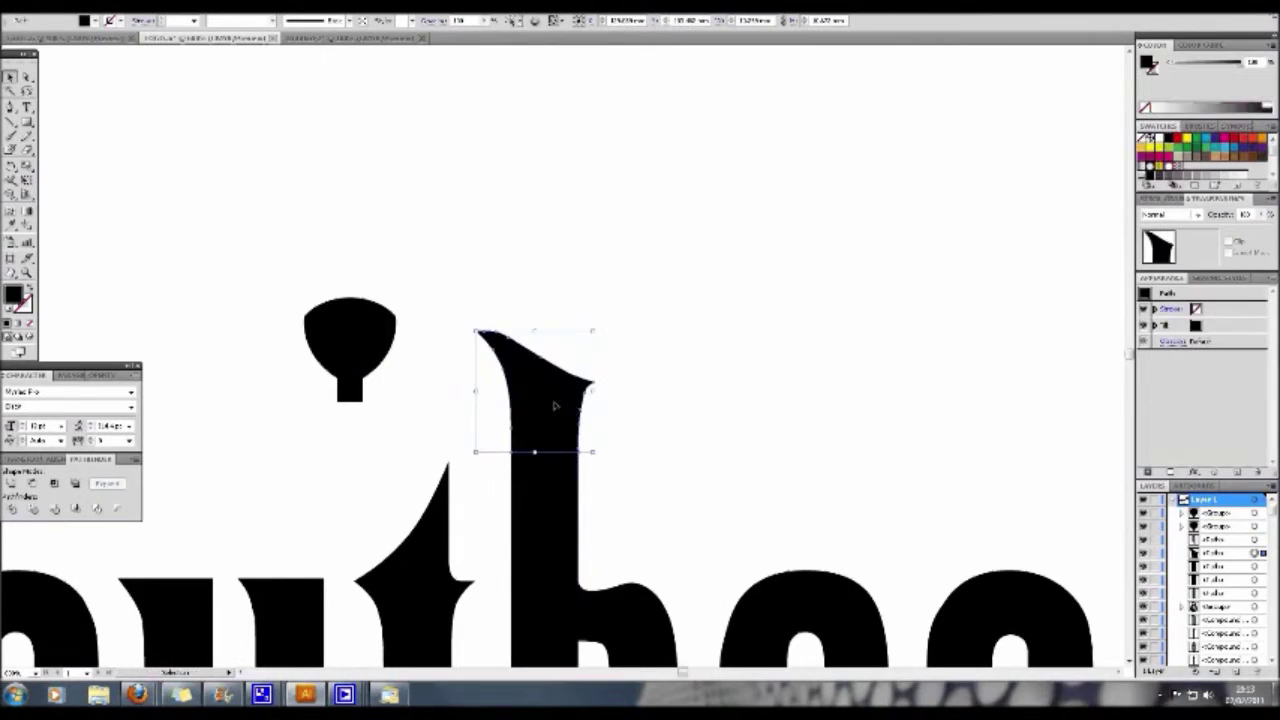
pyautogui.moveTo(555, 405); pyautogui.dragTo(556, 343)
pyautogui.click(552, 463)
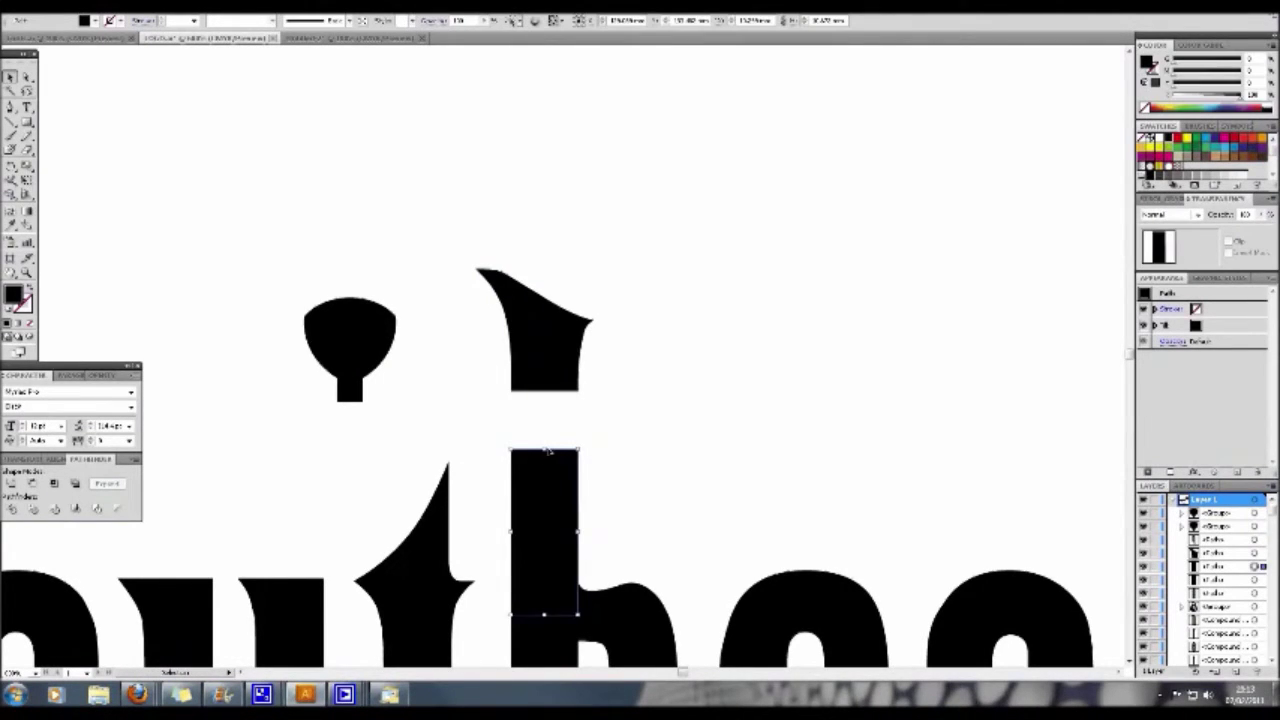
pyautogui.moveTo(550, 424); pyautogui.dragTo(551, 388)
pyautogui.click(646, 383)
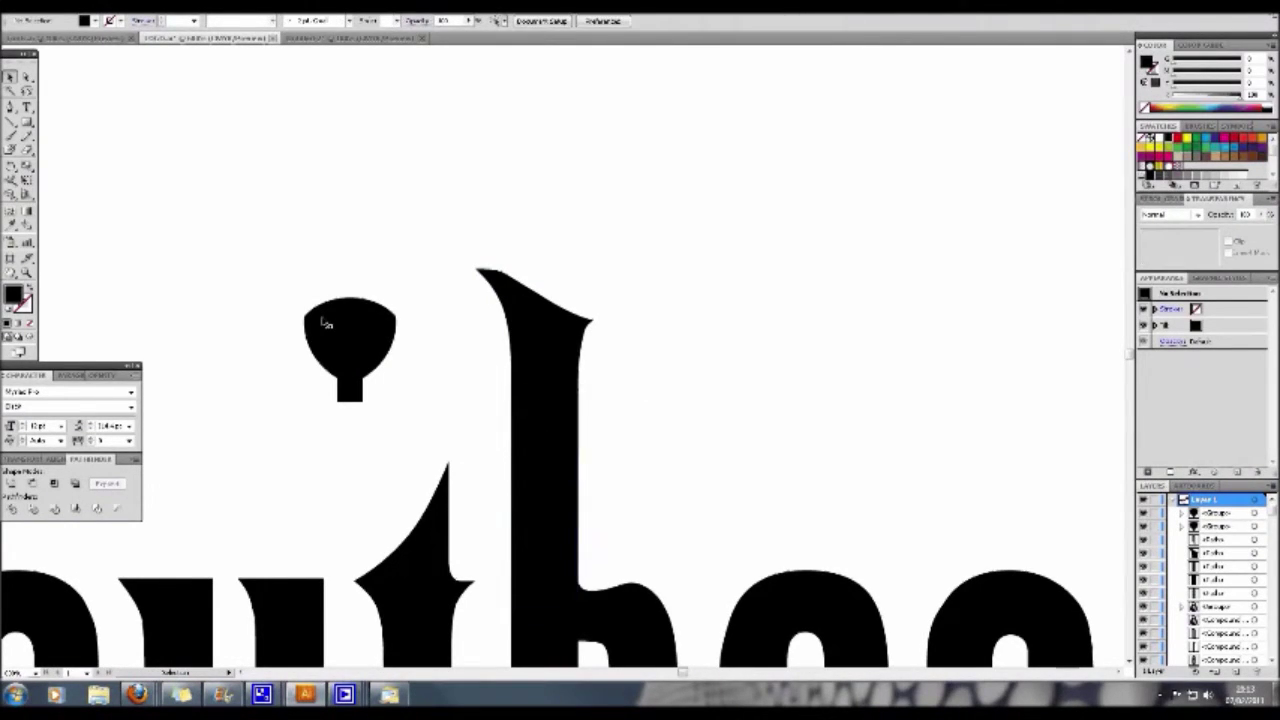
# Turn the small tuning peg sideways and arrange three evenly spaced pegs along the left side of the h's stem.
pyautogui.moveTo(326, 323); pyautogui.dragTo(486, 467)
pyautogui.click(430, 333)
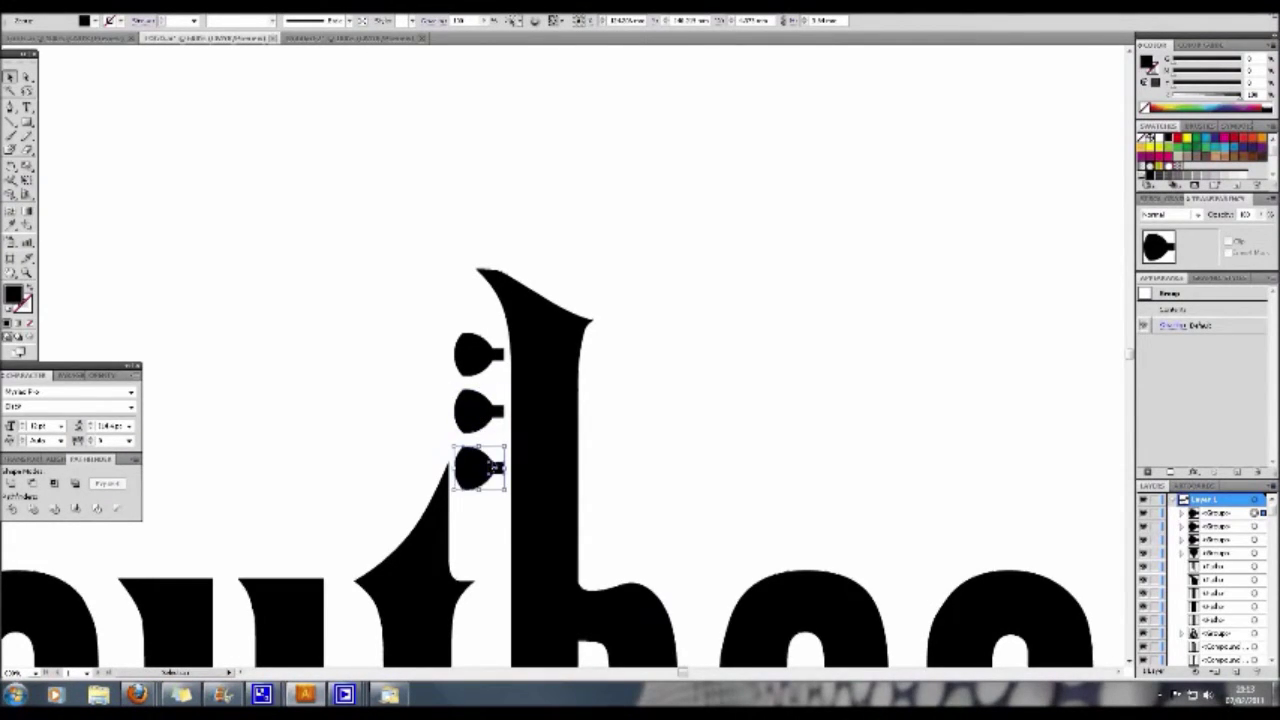
# Group the three tuning pegs beside the h's stem and scale the group down proportionally to about three quarters of its size.
pyautogui.keyDown('shift'); pyautogui.click(481, 397); pyautogui.keyUp('shift')
pyautogui.keyDown('shift'); pyautogui.click(475, 350); pyautogui.keyUp('shift')
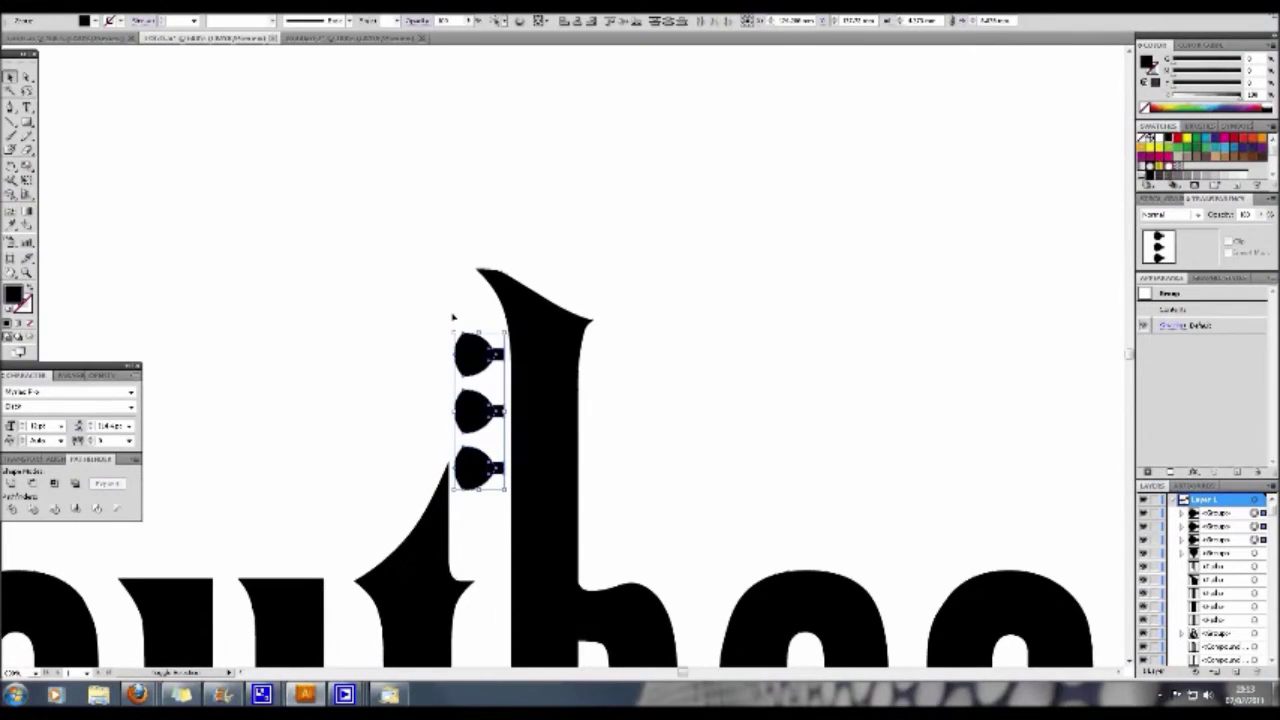
pyautogui.click(90, 4)
pyautogui.click(118, 48)
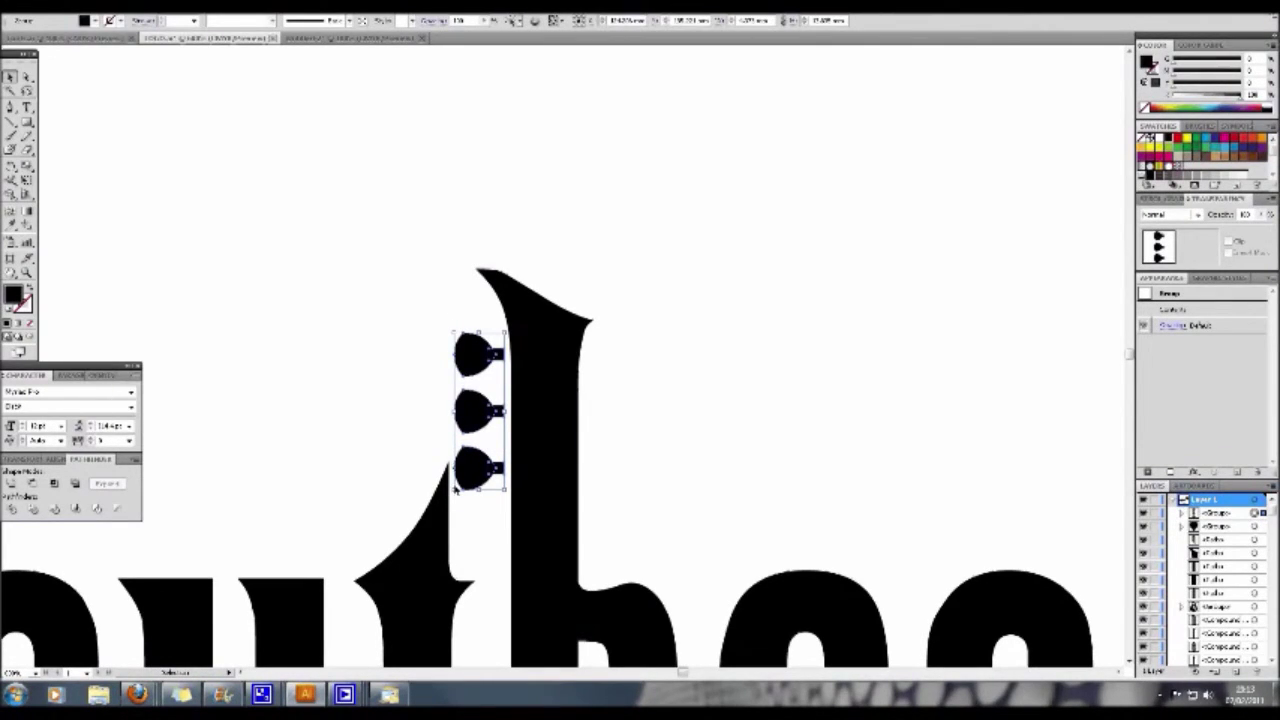
pyautogui.moveTo(455, 487); pyautogui.dragTo(468, 467)
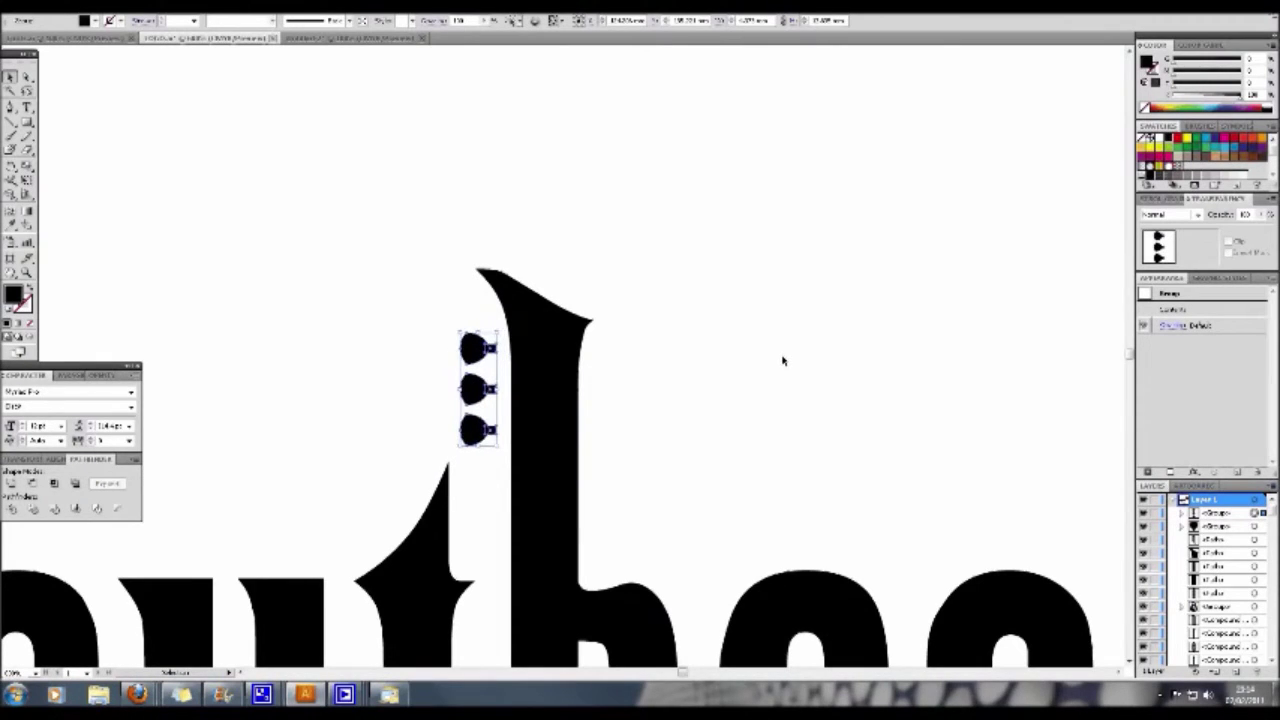
# Copy the peg group to the other side of the h's stem, reflect it across the vertical axis, and place it close to the stem.
pyautogui.moveTo(481, 348); pyautogui.dragTo(649, 348)
pyautogui.rightClick(649, 350)
pyautogui.moveTo(742, 452)
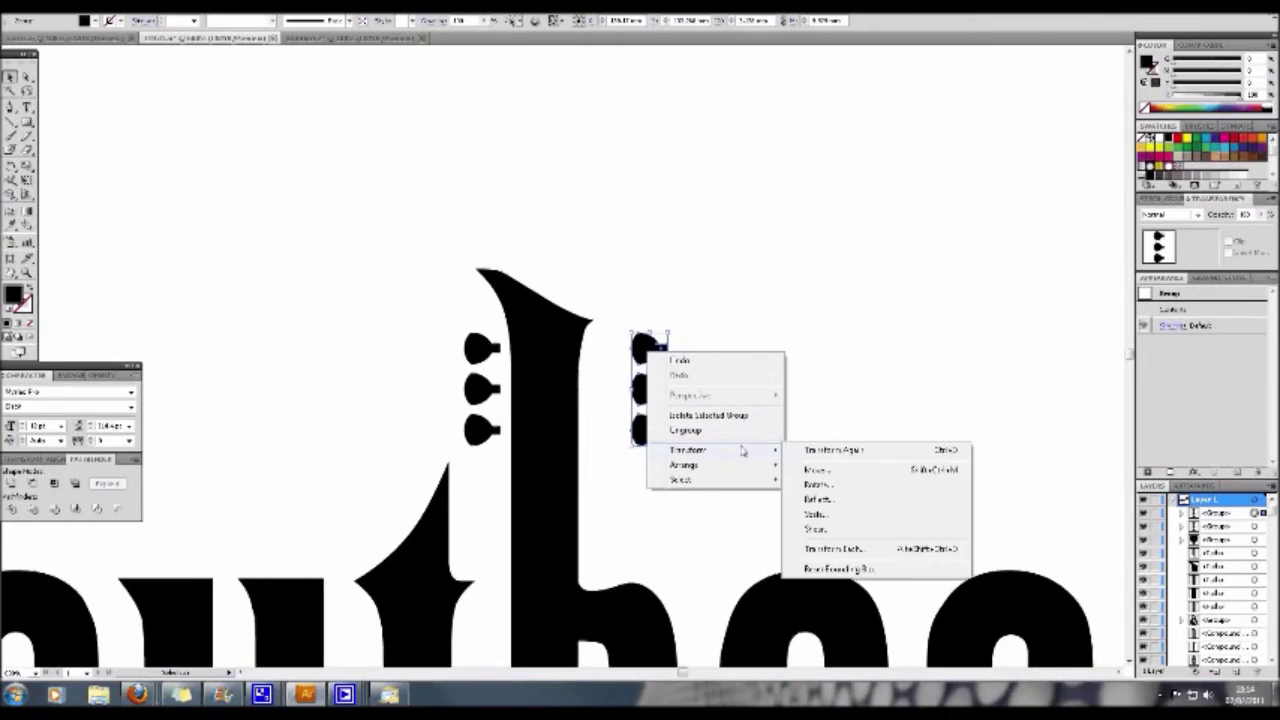
pyautogui.click(829, 499)
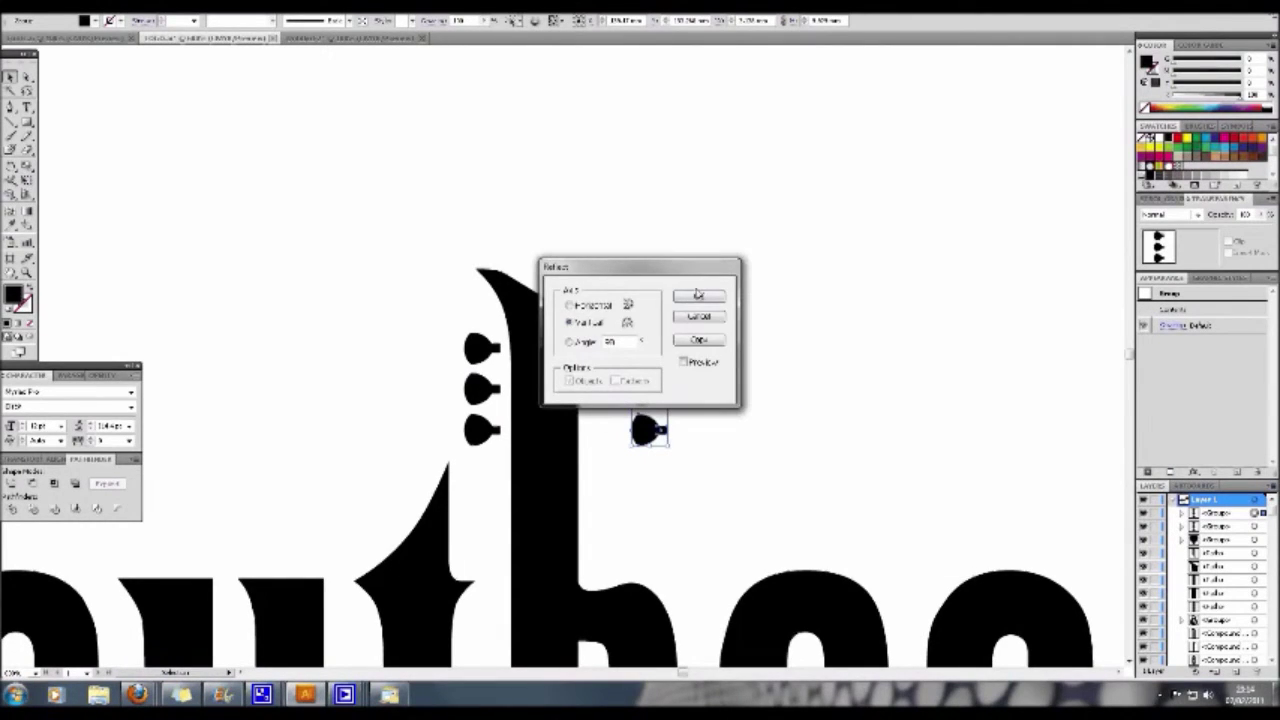
pyautogui.click(698, 296)
pyautogui.moveTo(651, 352); pyautogui.dragTo(612, 352)
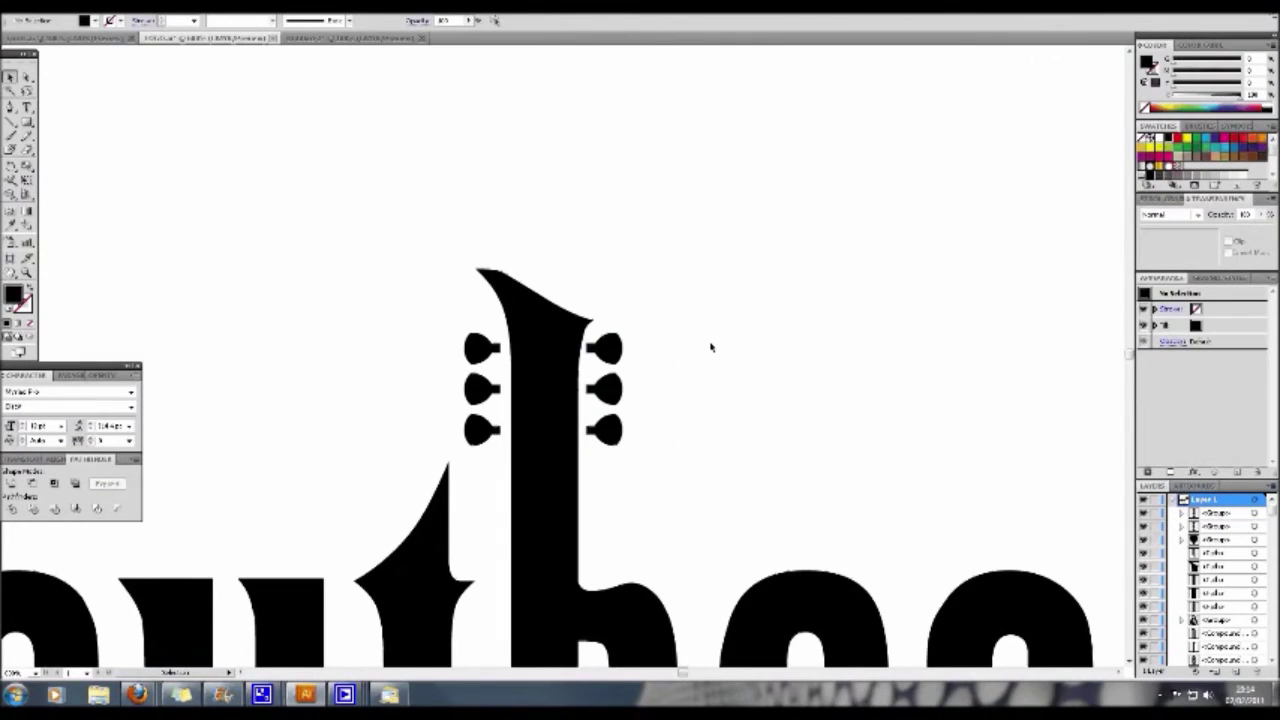
pyautogui.click(708, 346)
# Delete the large original pick-and-stem peg beside the Southeastern logo.
pyautogui.press('z')
pyautogui.keyDown('alt'); pyautogui.click(738, 441); pyautogui.keyUp('alt')
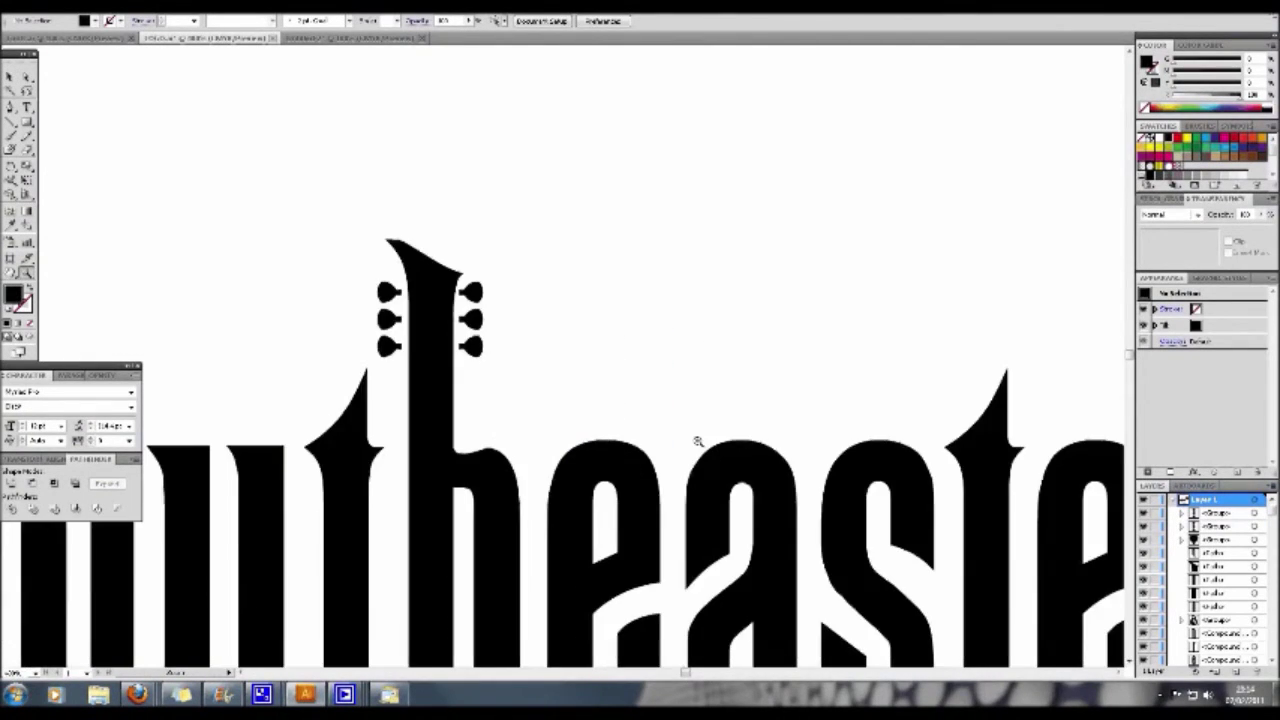
pyautogui.keyDown('alt'); pyautogui.click(698, 442); pyautogui.keyUp('alt')
pyautogui.keyDown('alt'); pyautogui.click(698, 442); pyautogui.keyUp('alt')
pyautogui.keyDown('alt'); pyautogui.click(698, 441); pyautogui.keyUp('alt')
pyautogui.keyDown('alt'); pyautogui.click(533, 393); pyautogui.keyUp('alt')
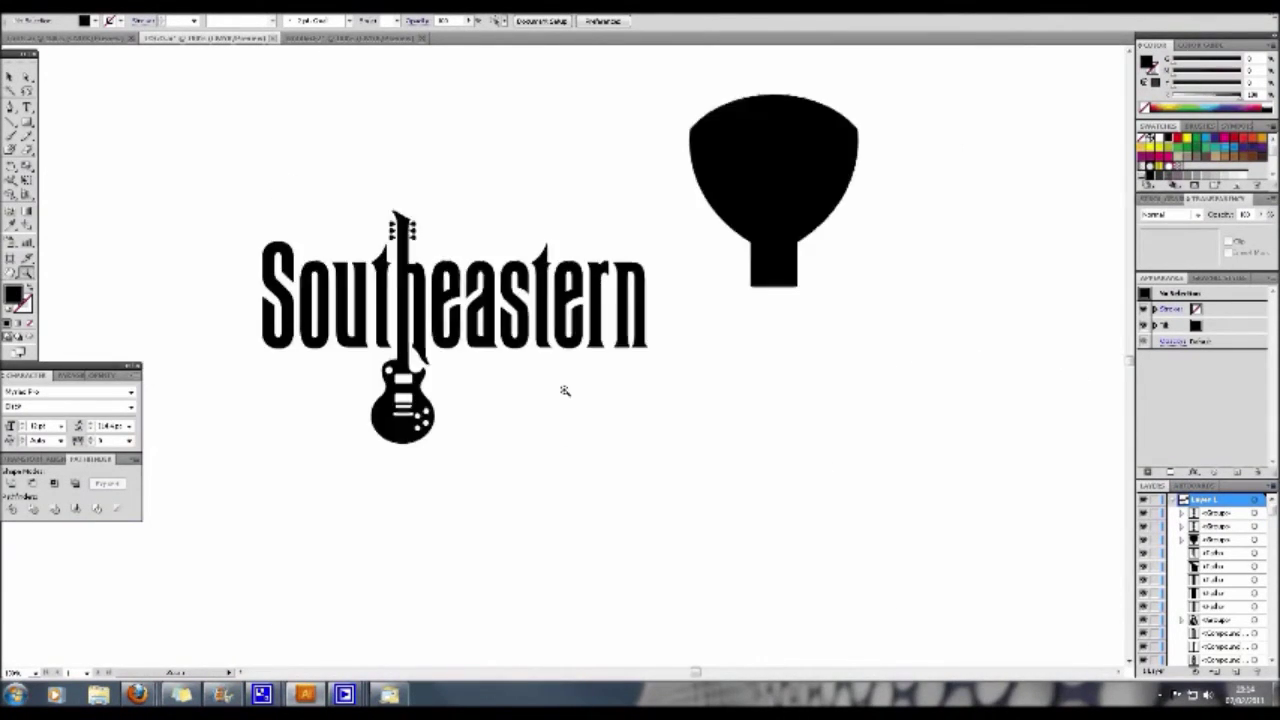
pyautogui.press('v')
pyautogui.click(815, 153)
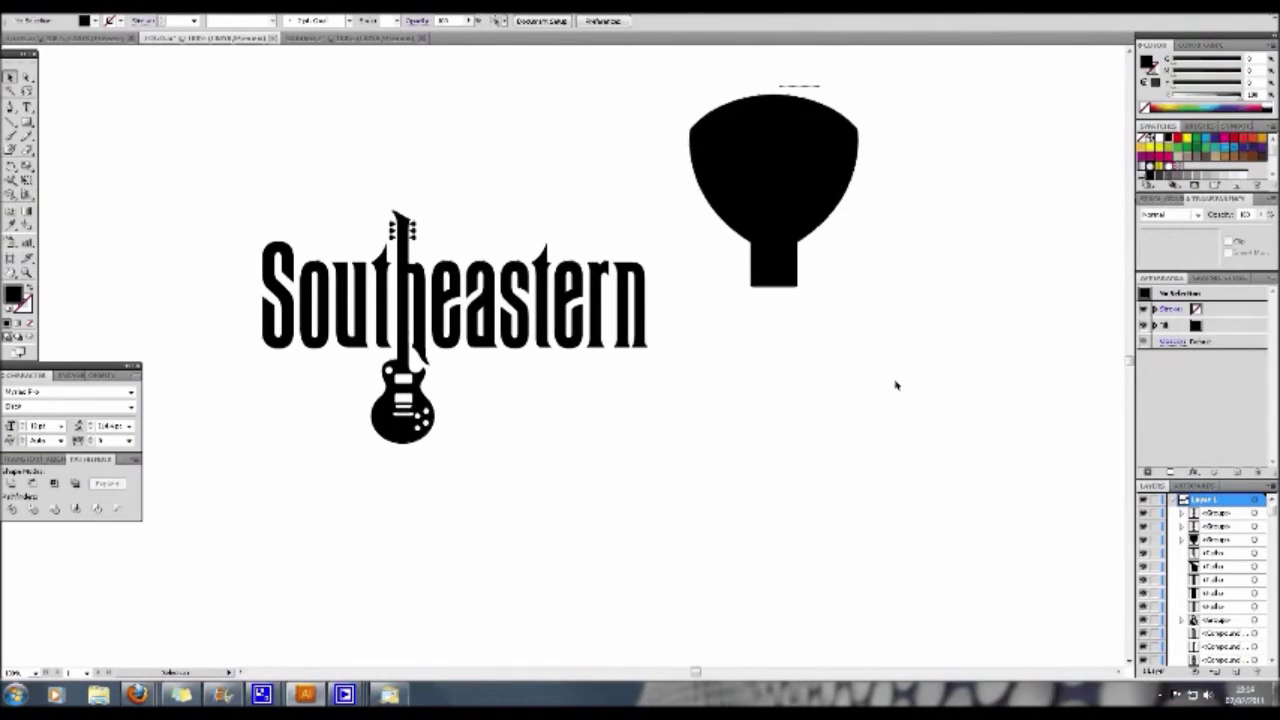
pyautogui.press('Delete')
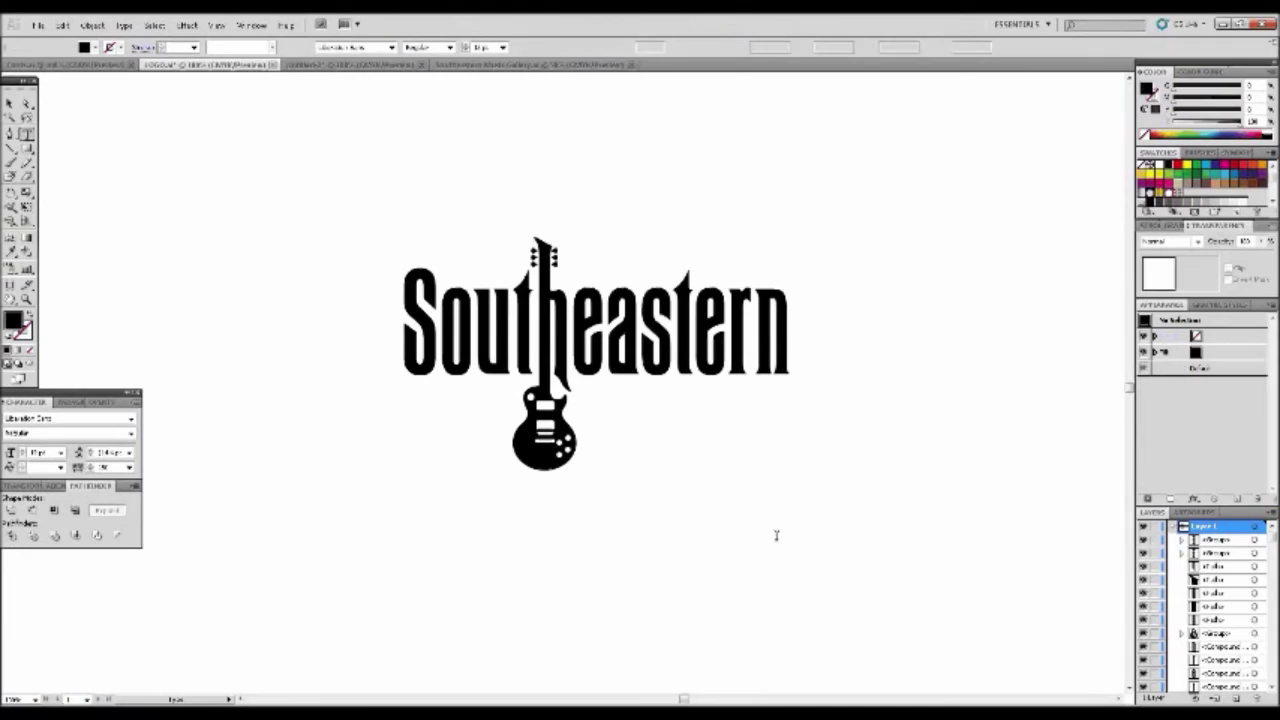
# Add the text "music gallery" below the logo and enlarge it to about three times its size.
pyautogui.click(800, 538)
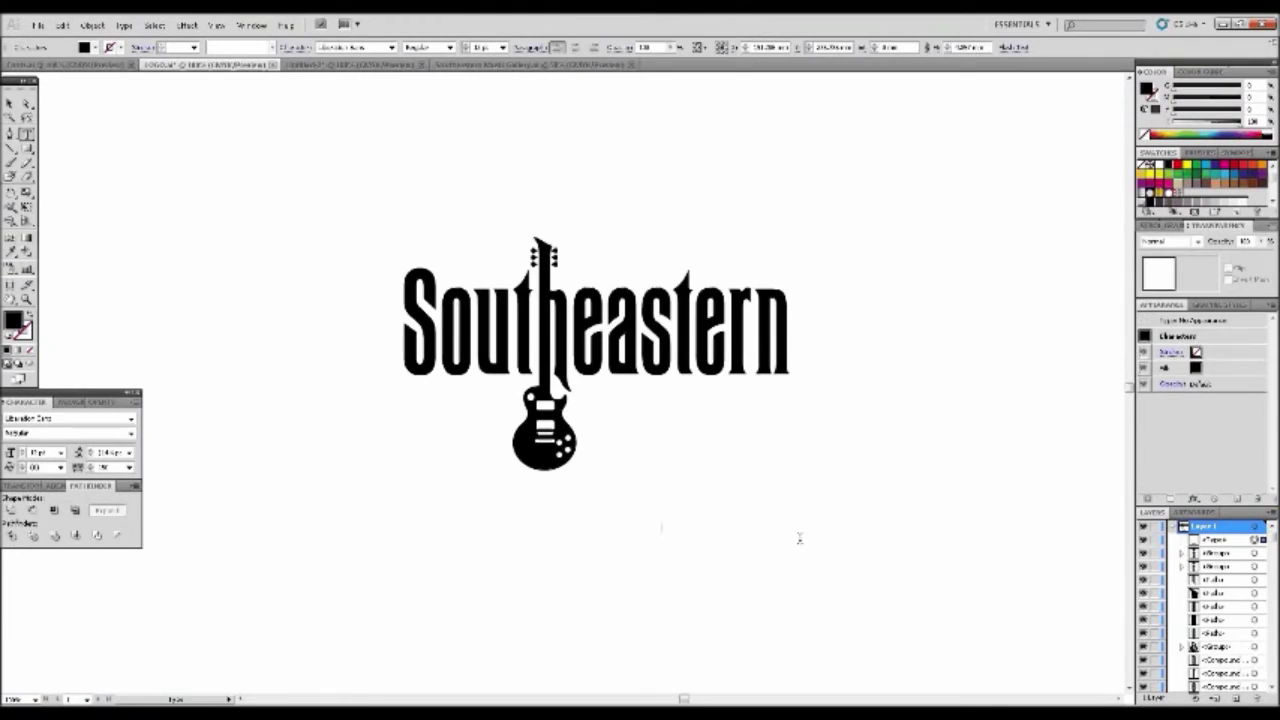
pyautogui.write('music gallery')
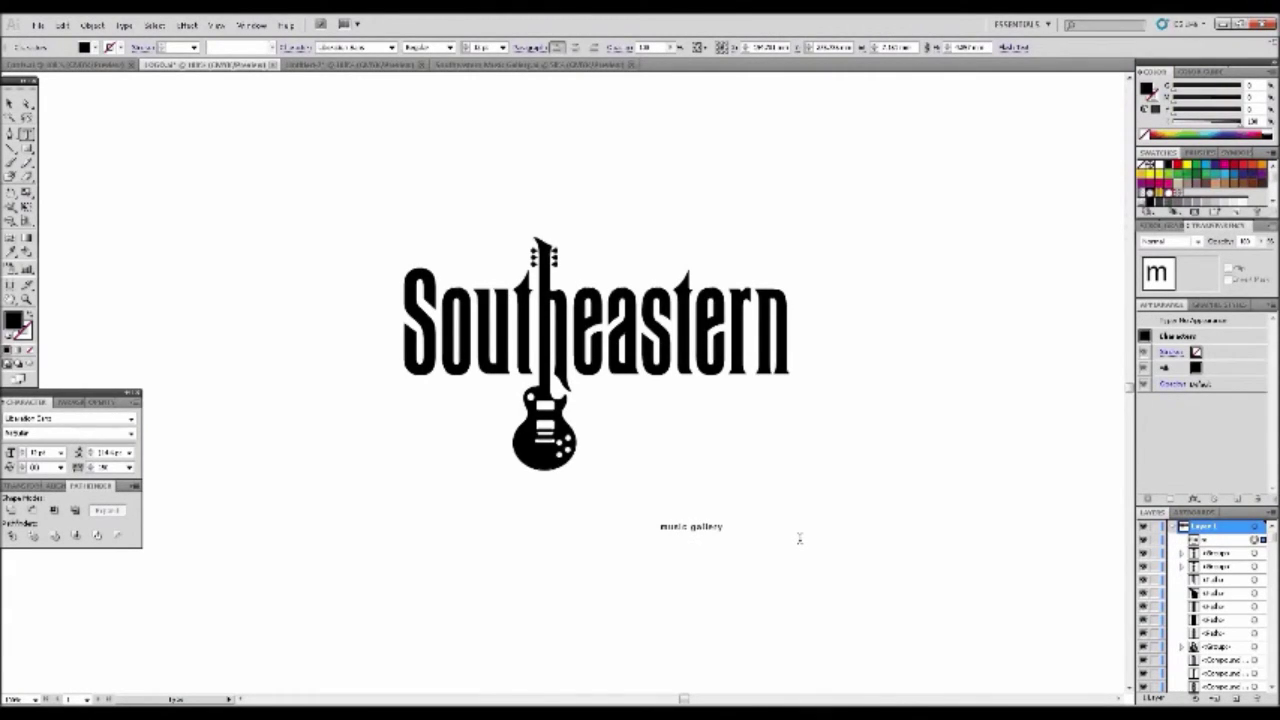
pyautogui.press('Escape')
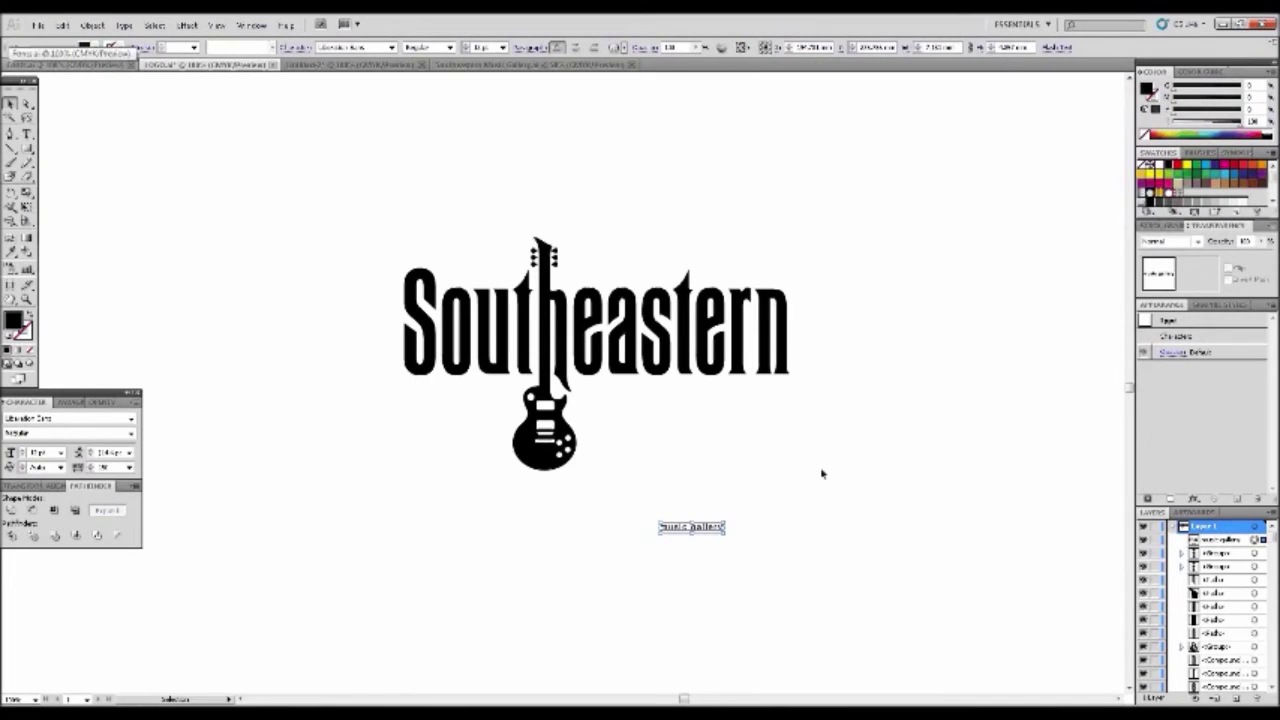
pyautogui.moveTo(725, 521); pyautogui.dragTo(846, 499)
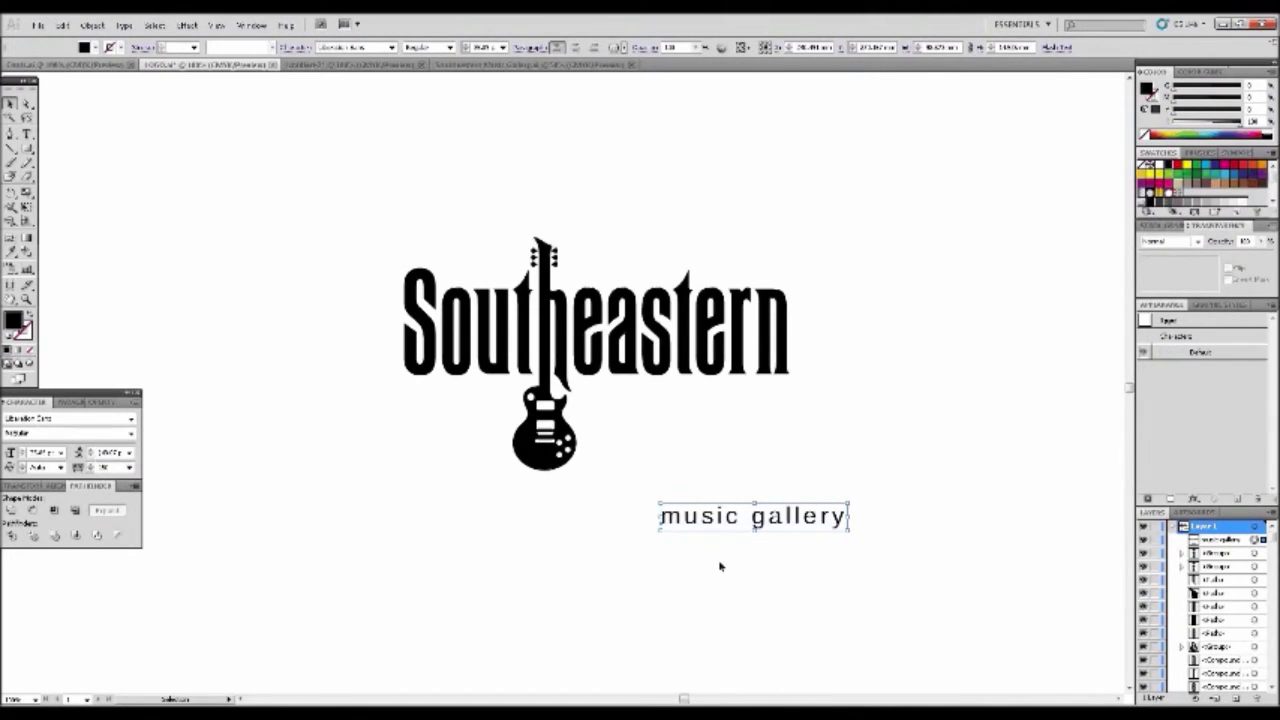
# Place the "music gallery" text directly beneath "eastern" beside the guitar body and enlarge it slightly to reach near the n's edge.
pyautogui.moveTo(726, 519); pyautogui.dragTo(652, 397)
pyautogui.moveTo(766, 397); pyautogui.dragTo(786, 408)
pyautogui.click(836, 420)
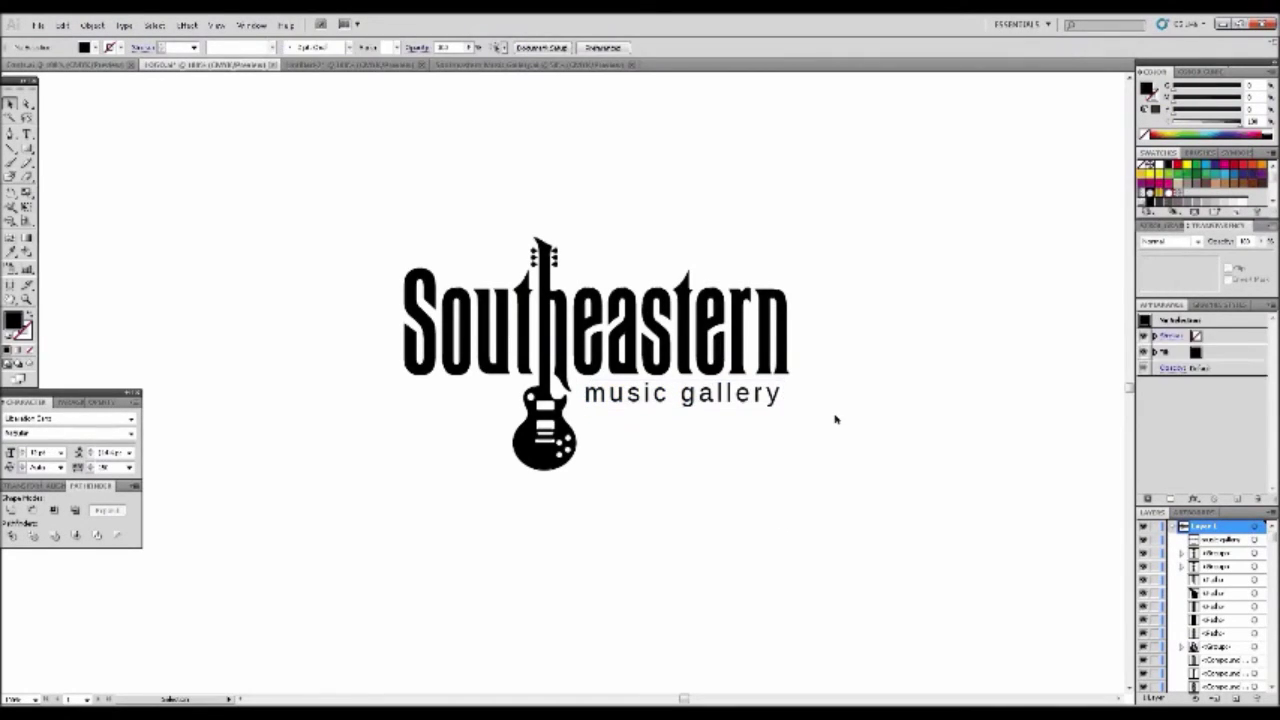
pyautogui.click(765, 405)
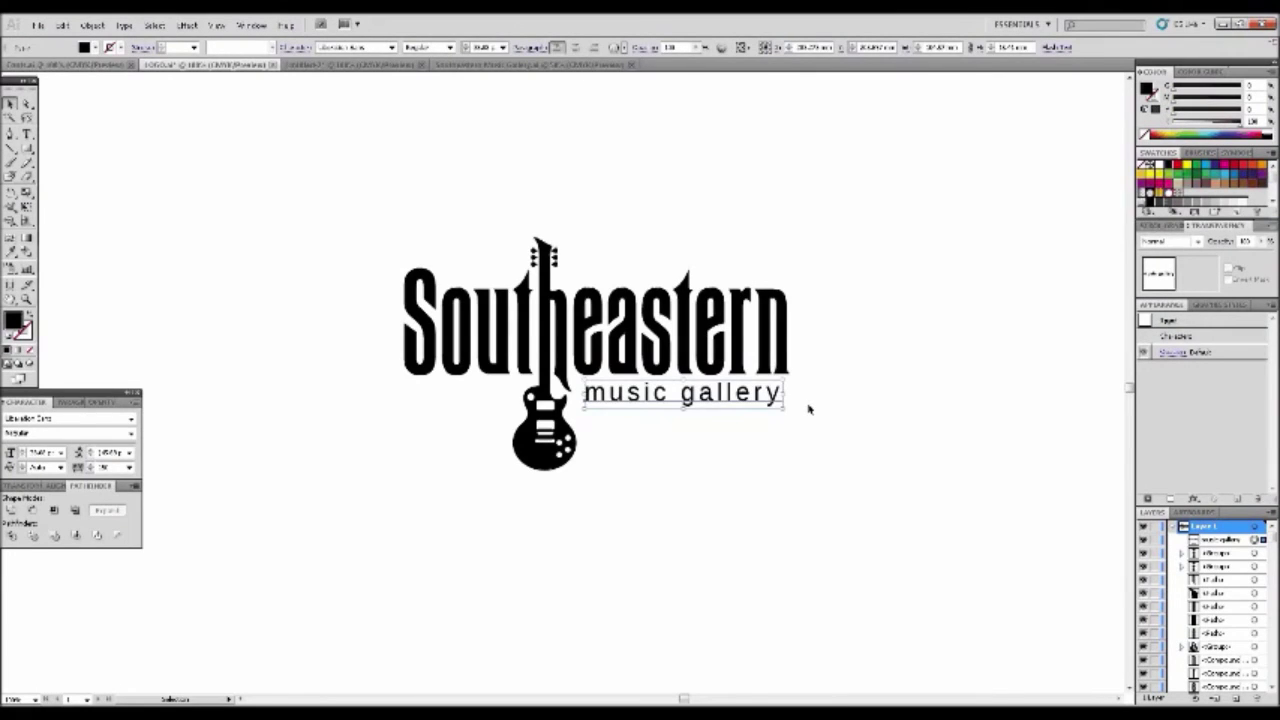
pyautogui.click(812, 409)
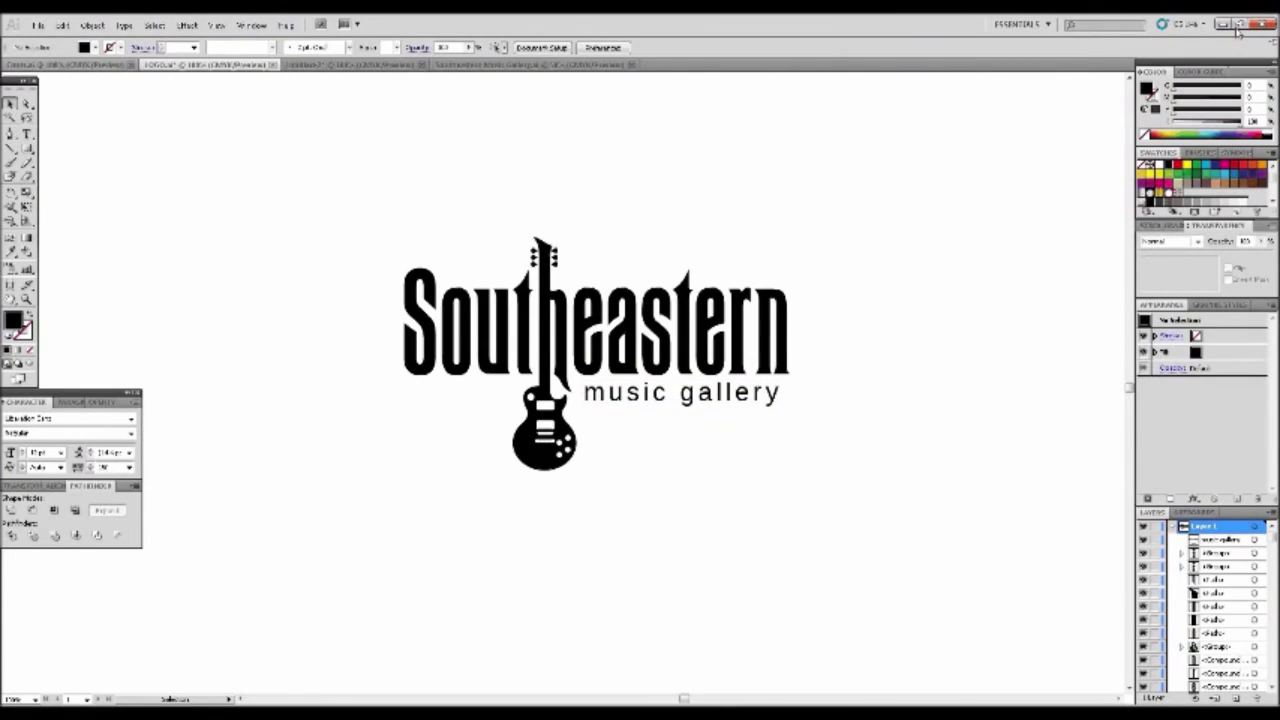